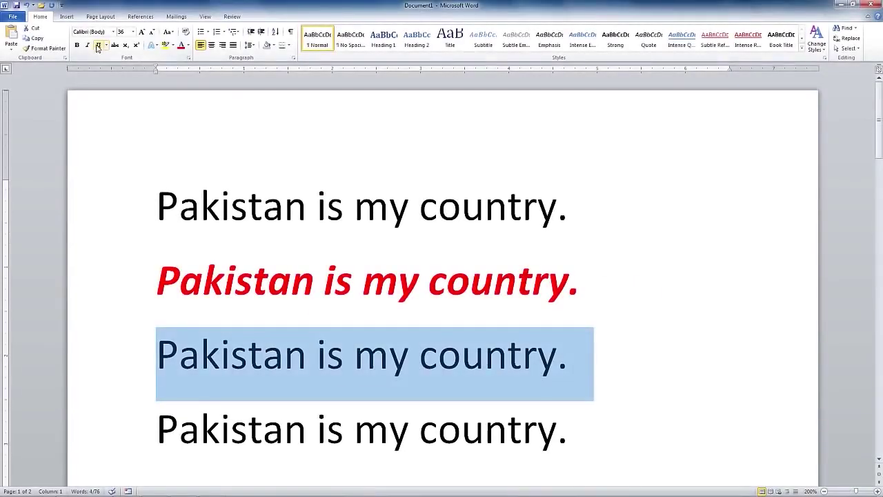
# Underline the third line and set it in Cambria, then set the fourth line in Aachen-Light
pyautogui.hotkey('ctrl', 'u')
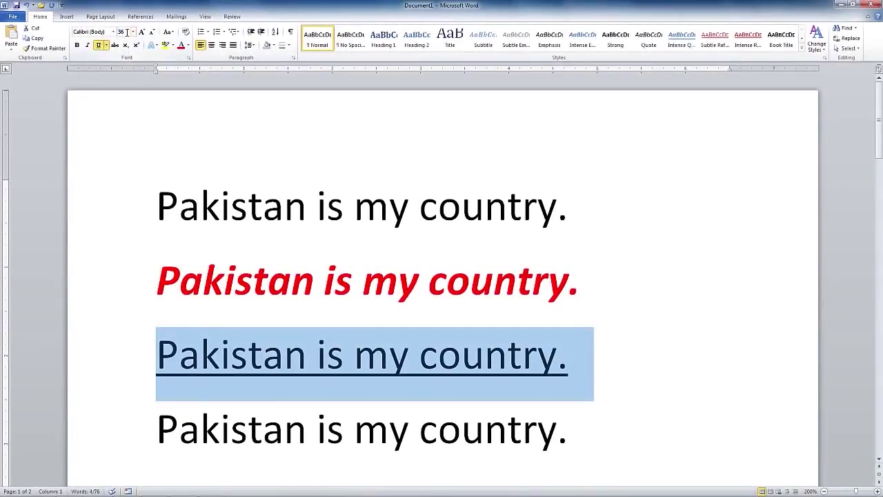
pyautogui.click(113, 31)
pyautogui.click(108, 55)
pyautogui.click(113, 32)
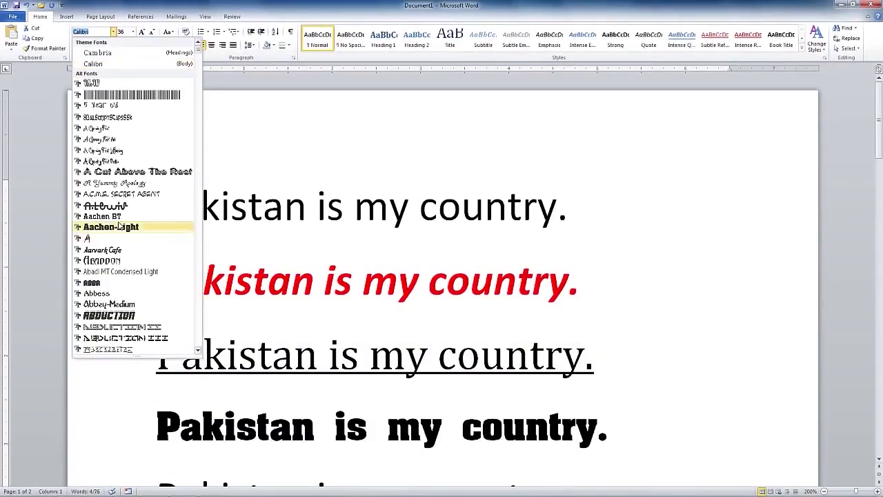
pyautogui.click(110, 226)
# Set the next line in A Cut Above The Rest, coloured light blue
pyautogui.click(113, 32)
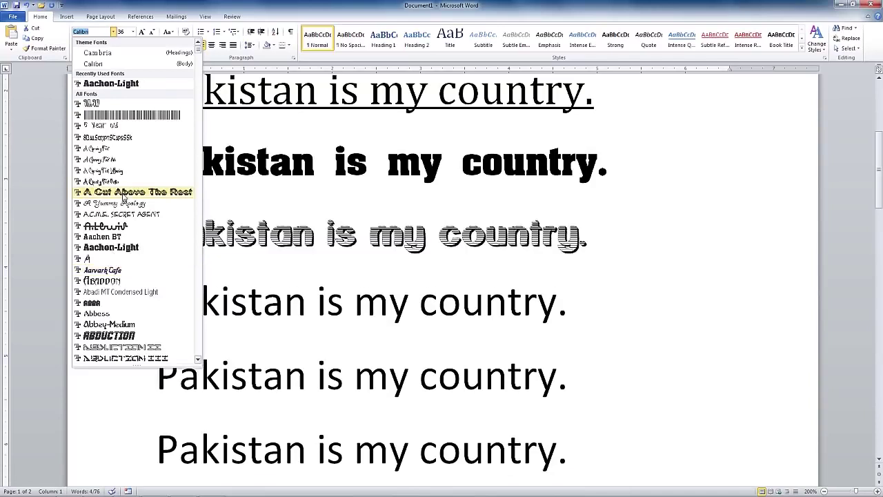
pyautogui.click(103, 136)
pyautogui.click(187, 45)
pyautogui.click(204, 100)
# Style the next line in Aarvark Cafe, underlined and red
pyautogui.moveTo(157, 302); pyautogui.dragTo(577, 308)
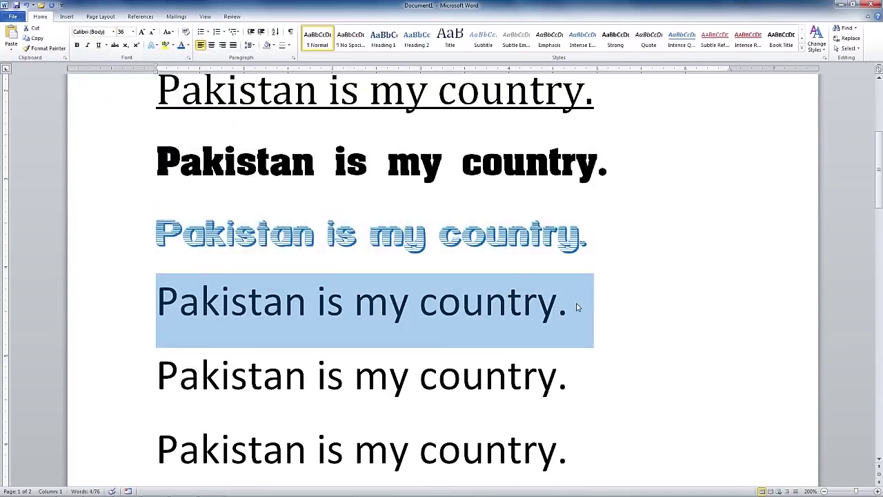
pyautogui.click(113, 31)
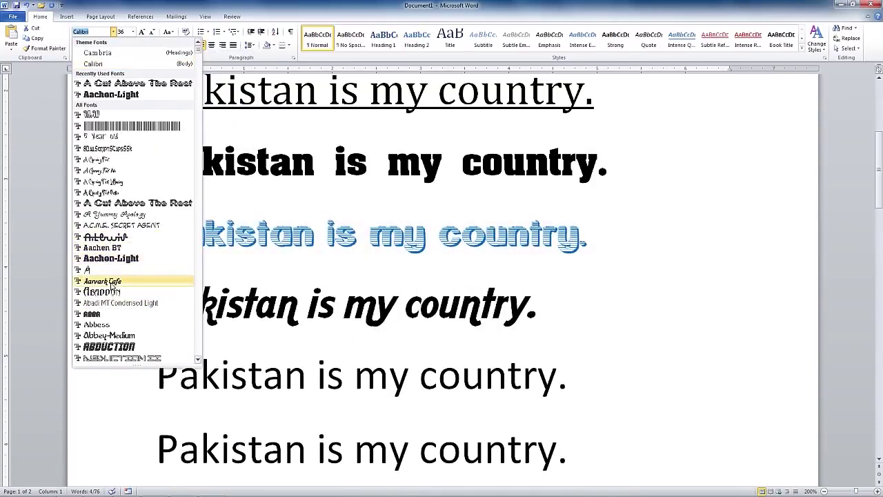
pyautogui.click(111, 283)
pyautogui.click(98, 45)
pyautogui.click(188, 45)
pyautogui.click(221, 67)
# Make the next line size 22, purple and italic
pyautogui.moveTo(157, 376); pyautogui.dragTo(584, 372)
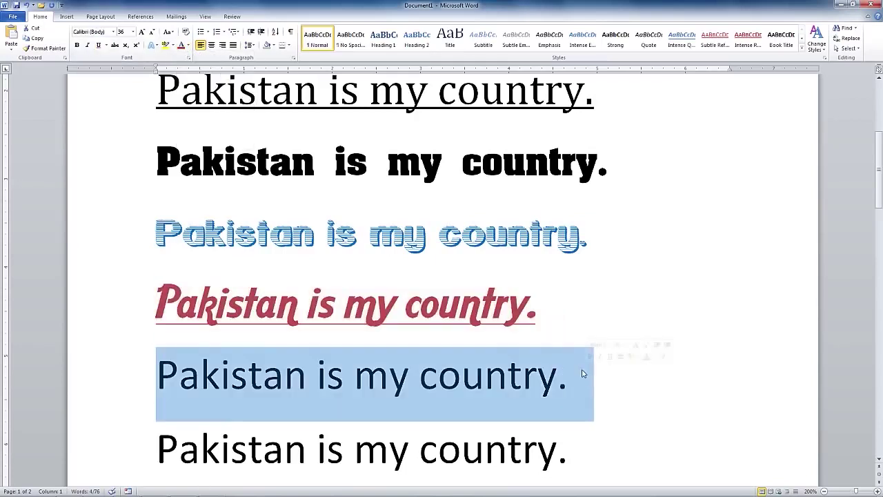
pyautogui.click(133, 32)
pyautogui.click(121, 112)
pyautogui.click(188, 45)
pyautogui.click(184, 126)
pyautogui.click(87, 45)
# Set the next line in the striped Abduction font, coloured orange
pyautogui.moveTo(158, 424); pyautogui.dragTo(583, 424)
pyautogui.click(113, 32)
pyautogui.click(111, 207)
pyautogui.click(187, 45)
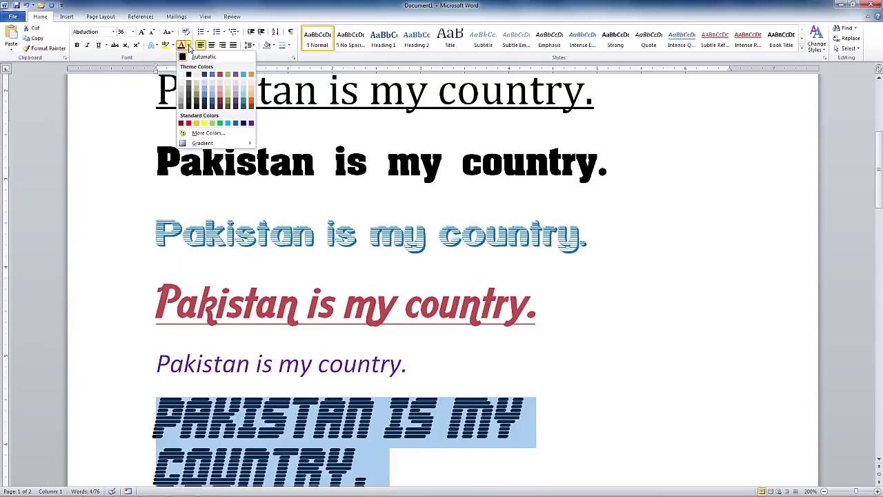
pyautogui.click(256, 97)
# Make the next line size 28, bold, underlined and blue
pyautogui.moveTo(157, 362); pyautogui.dragTo(591, 372)
pyautogui.click(122, 112)
pyautogui.click(77, 45)
pyautogui.click(98, 45)
pyautogui.click(188, 45)
pyautogui.click(213, 67)
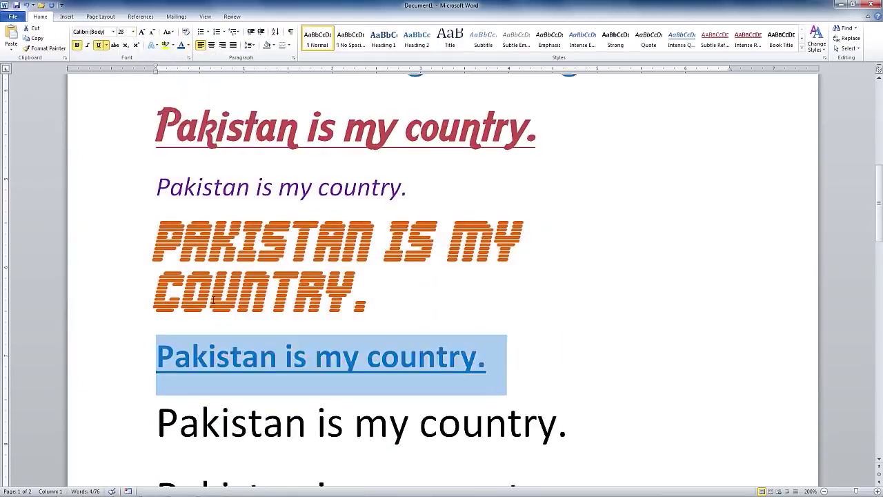
pyautogui.click(133, 31)
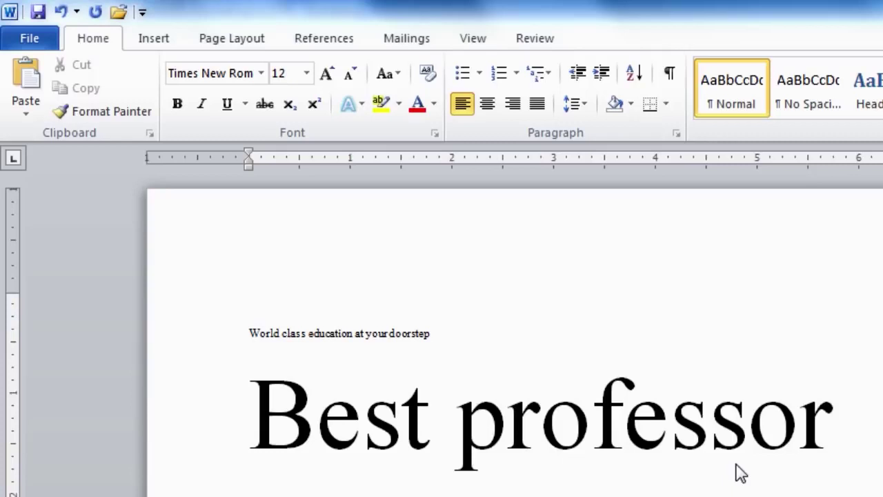
# Type 'Virtual University' on the empty line above the World class tagline
pyautogui.click(255, 302)
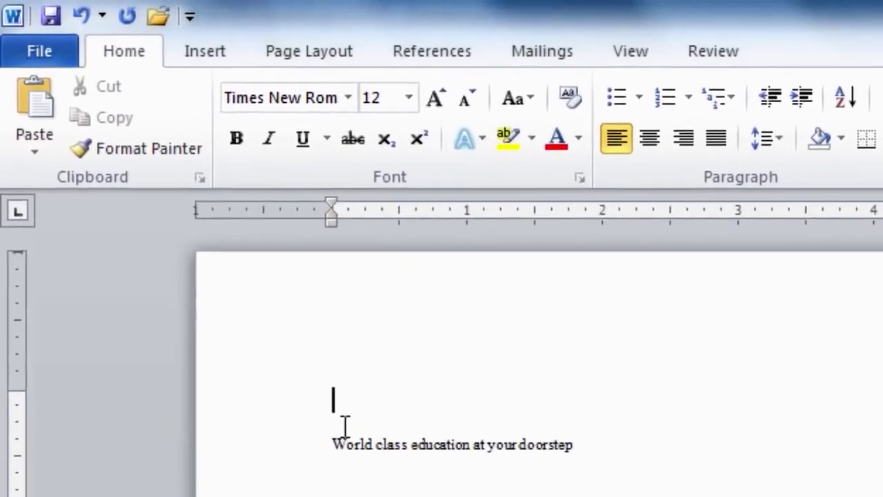
pyautogui.write('V')
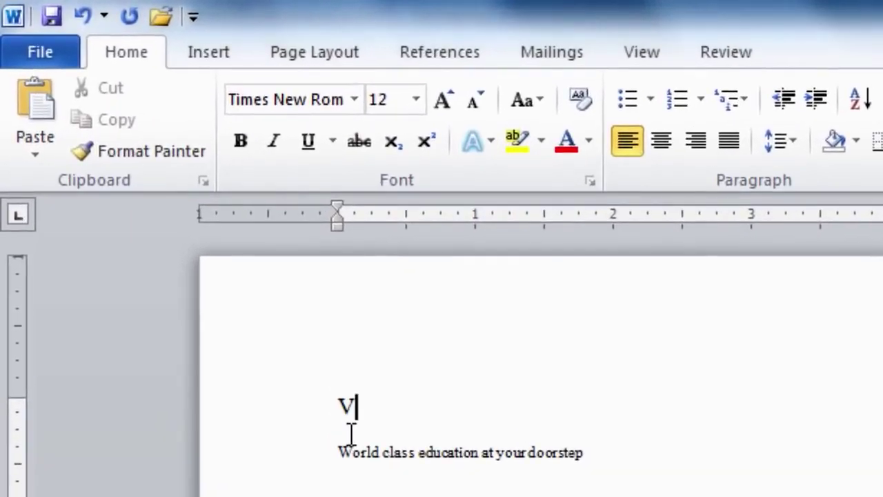
pyautogui.write('irtual University')
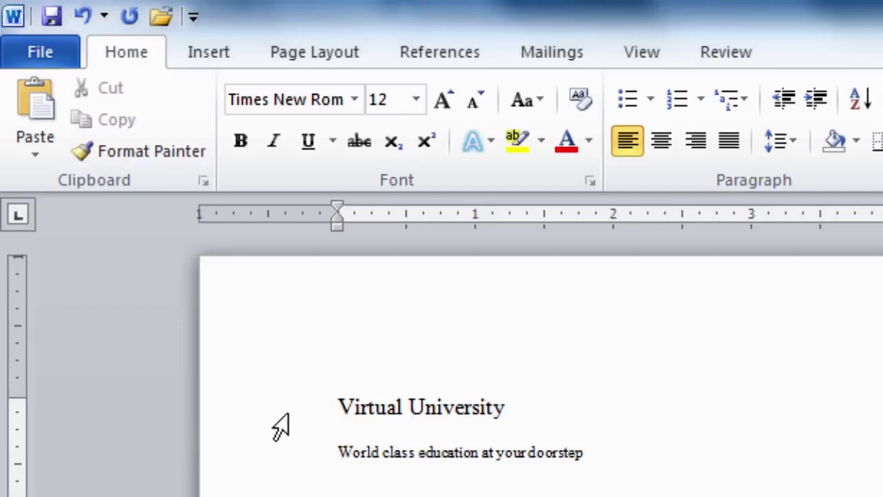
# Select 'Virtual University' and set it to 16 pt from the Font Size list
pyautogui.click(337, 407)
pyautogui.moveTo(336, 407)
pyautogui.mouseDown()
pyautogui.moveTo(472, 411)
pyautogui.moveTo(491, 421)
pyautogui.mouseUp()
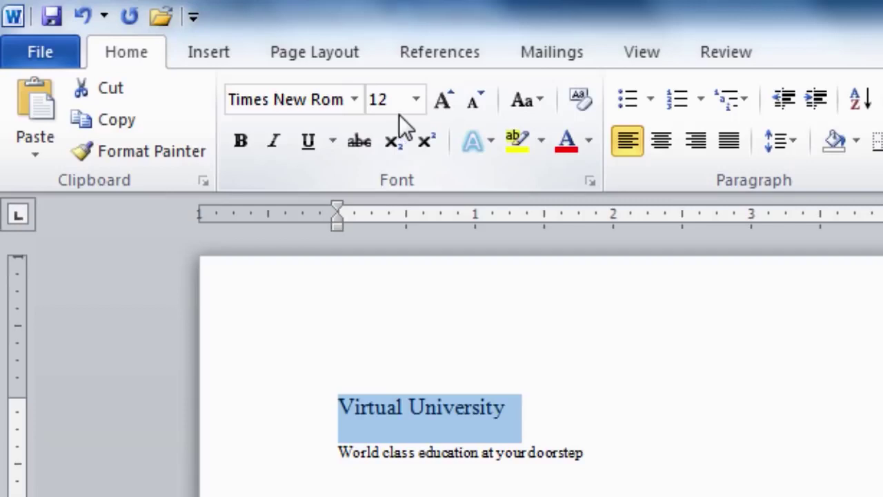
pyautogui.click(416, 104)
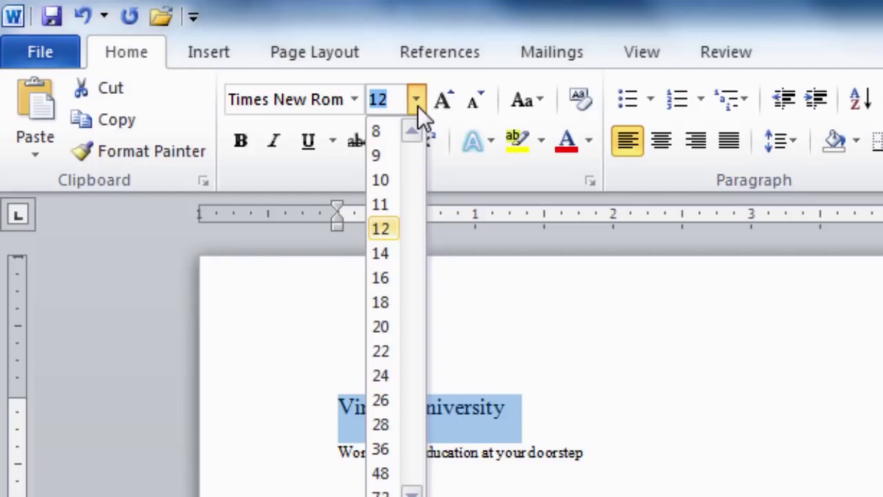
pyautogui.click(380, 277)
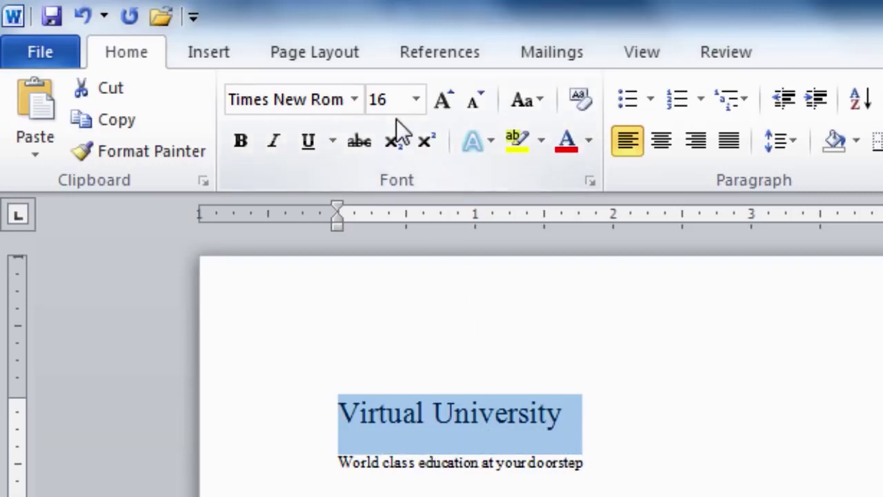
pyautogui.click(417, 109)
# Select the 'Internationally recognized degree' line of the flyer
pyautogui.click(367, 461)
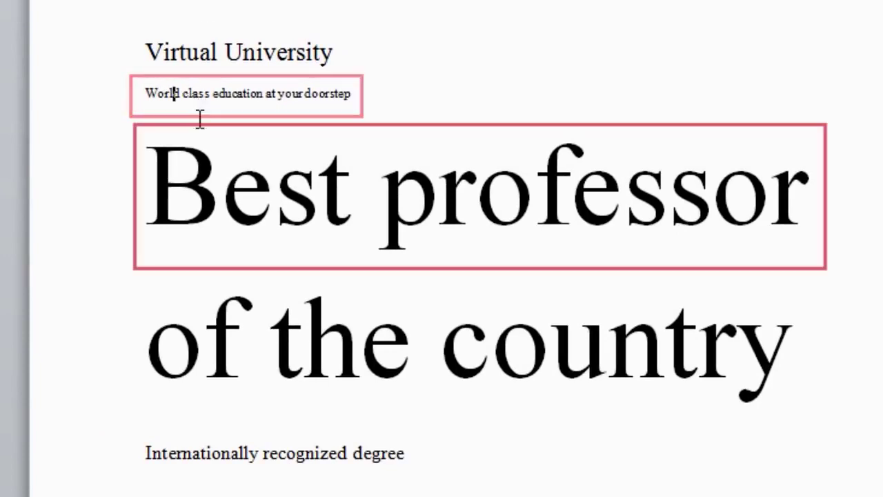
pyautogui.click(179, 223)
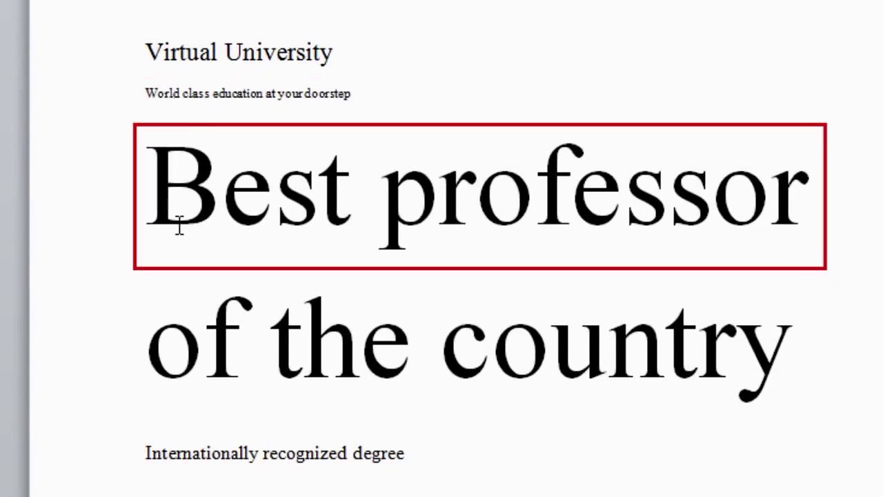
pyautogui.click(146, 452)
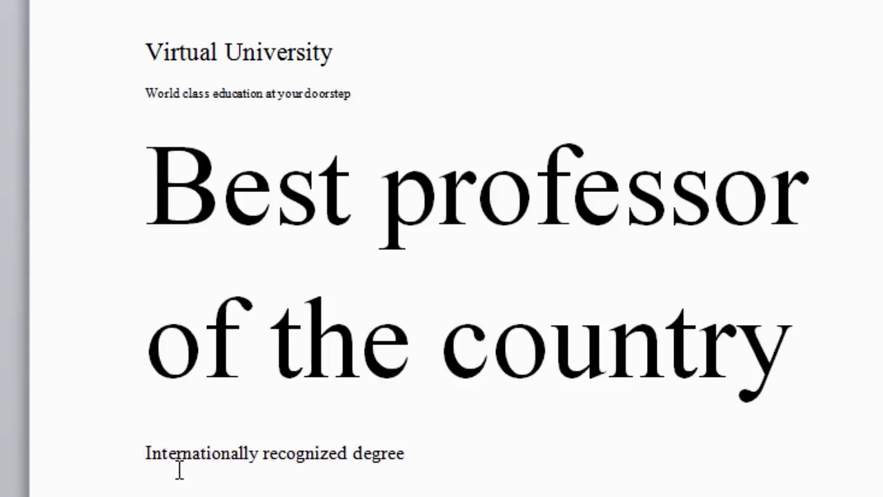
pyautogui.moveTo(143, 456); pyautogui.dragTo(370, 457)
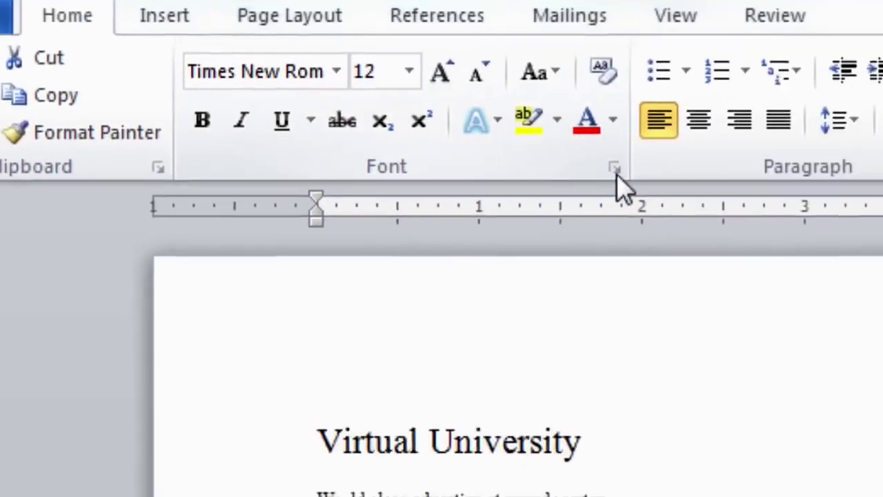
# Set the degree line to 16 pt through the Font dialog
pyautogui.click(777, 239)
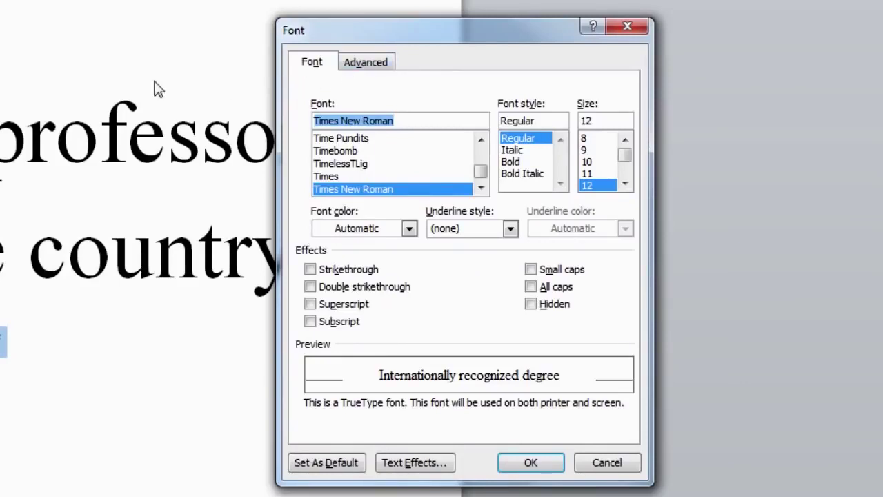
pyautogui.click(626, 184)
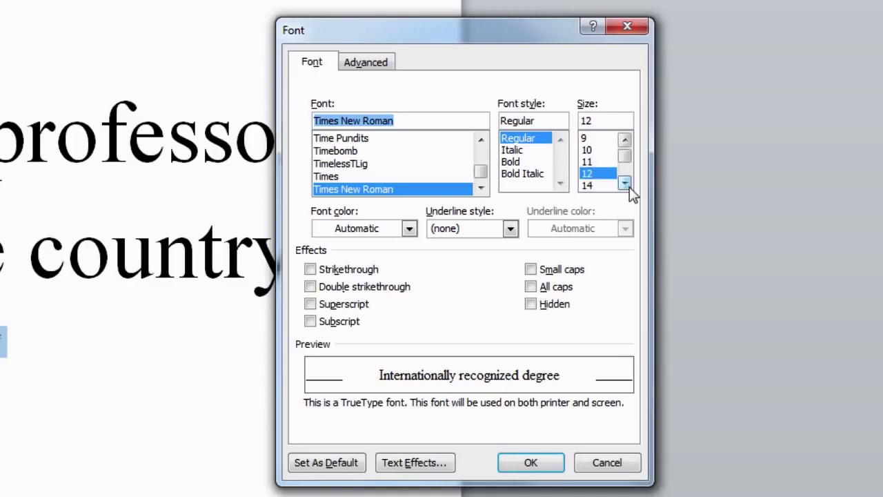
pyautogui.click(627, 184)
pyautogui.click(590, 186)
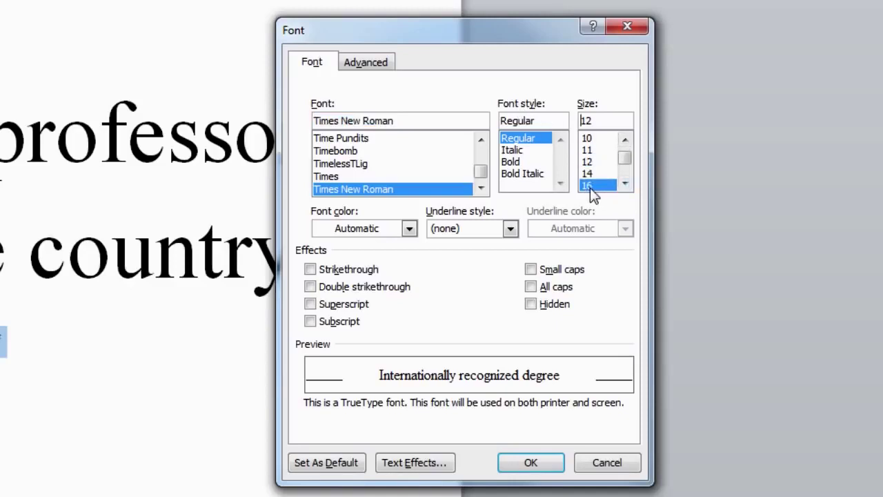
pyautogui.click(556, 466)
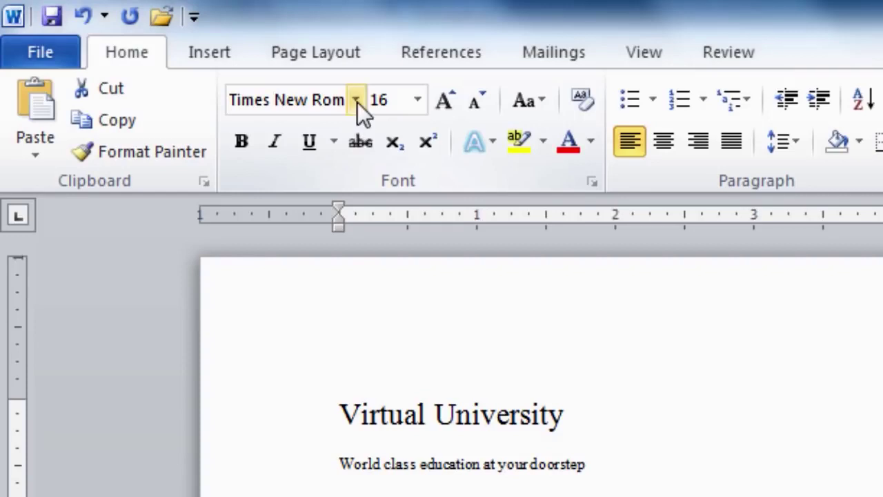
# Apply Arial Black to the degree line and select the World class tagline
pyautogui.click(356, 101)
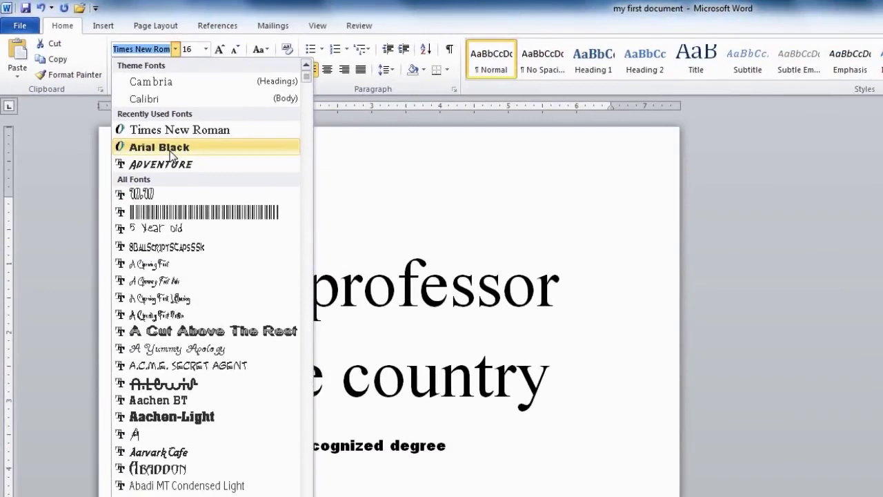
pyautogui.click(171, 150)
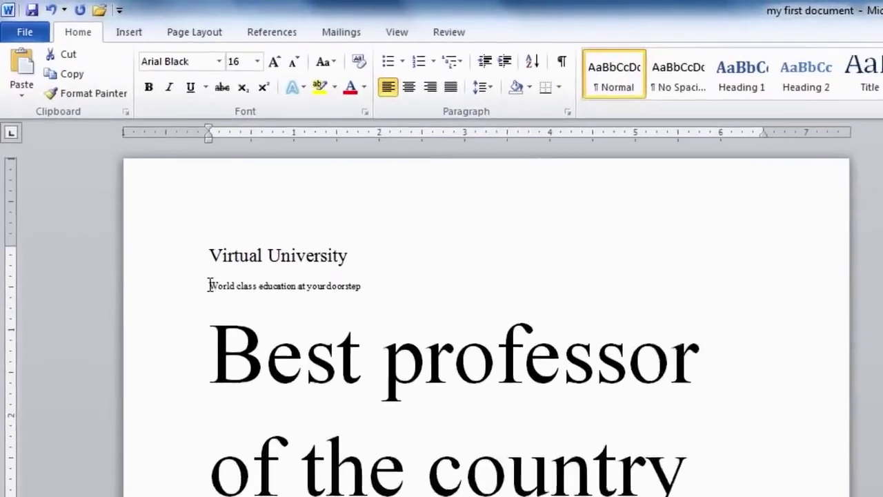
pyautogui.moveTo(167, 228); pyautogui.dragTo(222, 226)
pyautogui.moveTo(382, 391); pyautogui.dragTo(518, 392)
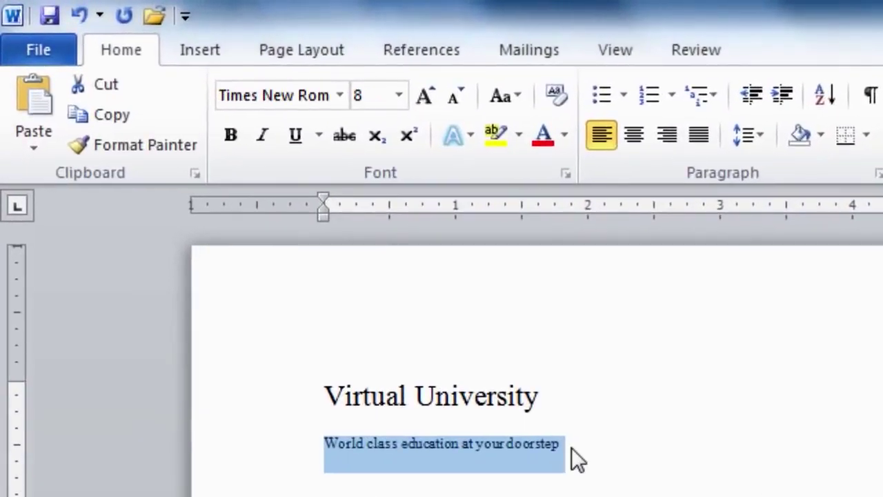
# In the Font dialog, search 'aria' and apply Arial Black to the tagline
pyautogui.moveTo(609, 449)
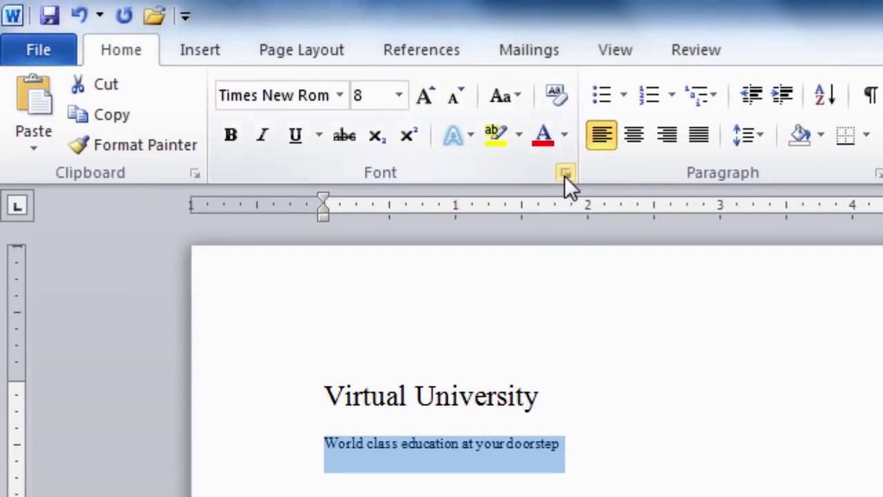
pyautogui.click(564, 176)
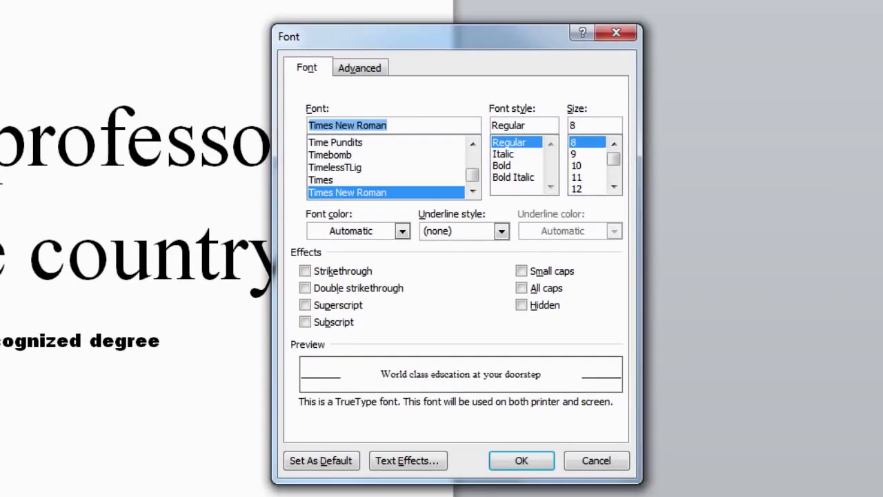
pyautogui.click(472, 191)
pyautogui.click(473, 191)
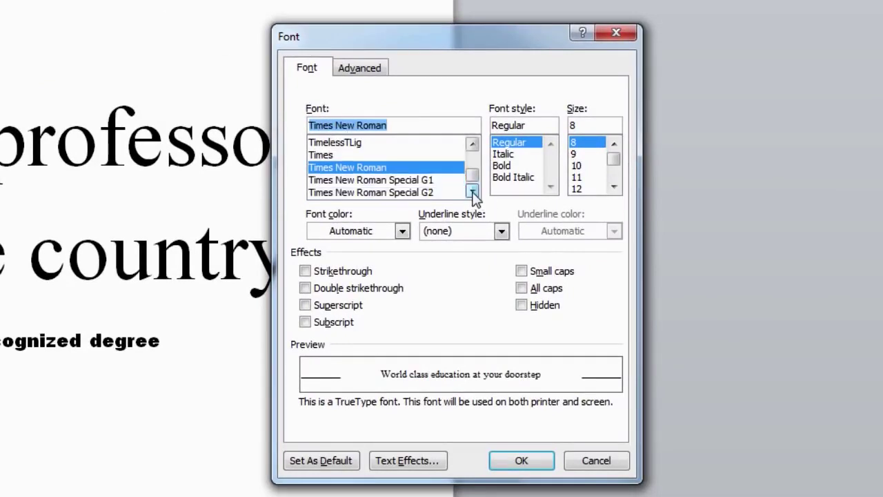
pyautogui.write('ar')
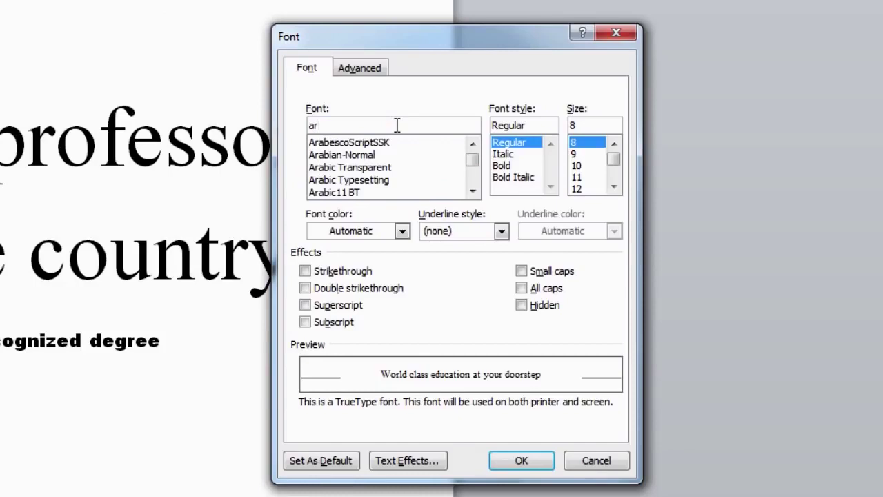
pyautogui.write('ia')
pyautogui.click(337, 169)
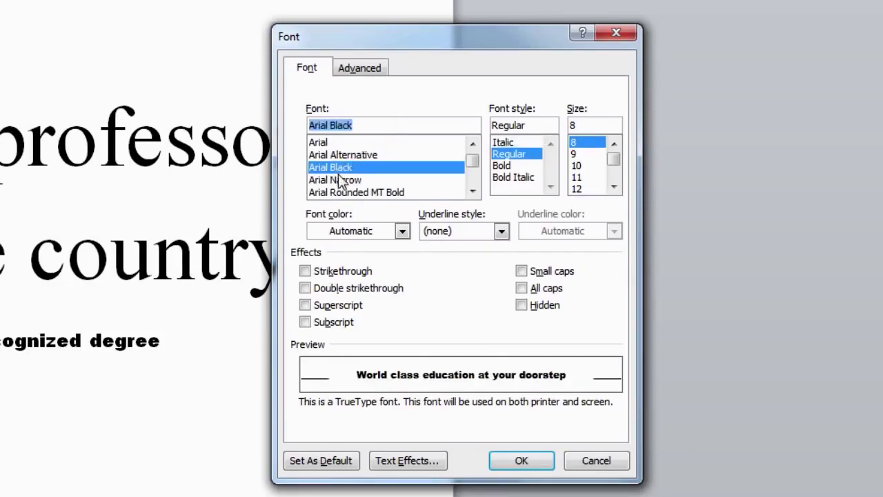
pyautogui.click(519, 461)
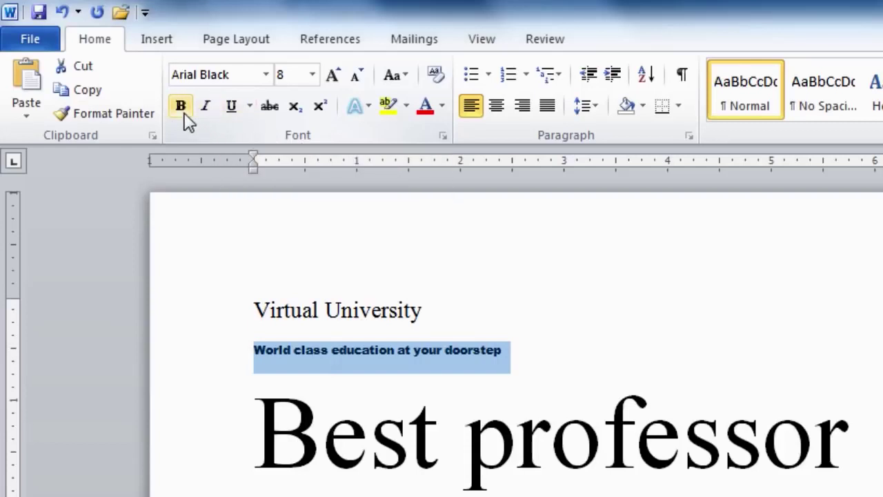
# Apply italic and underline to the 'World class education at your doorstep' tagline
pyautogui.click(205, 108)
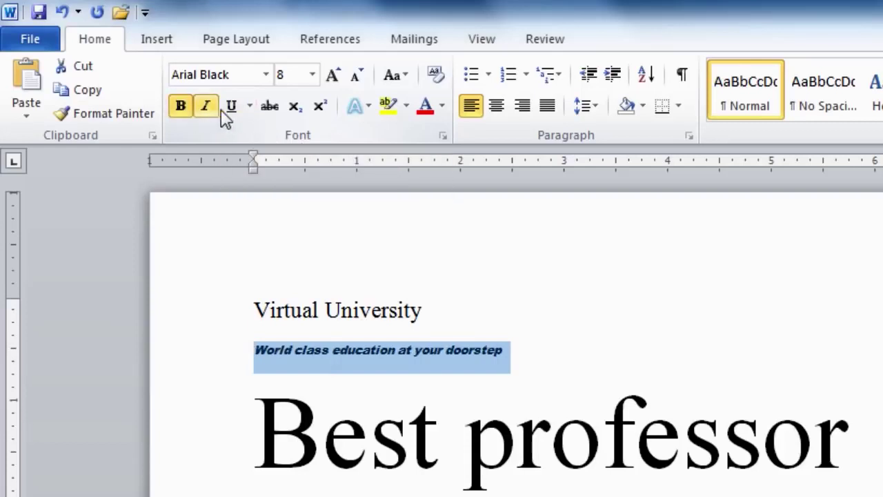
pyautogui.click(232, 115)
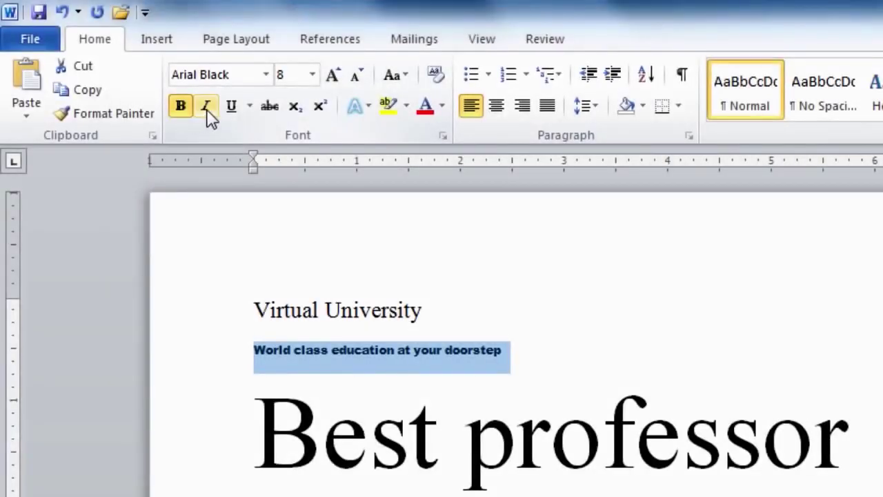
pyautogui.click(207, 109)
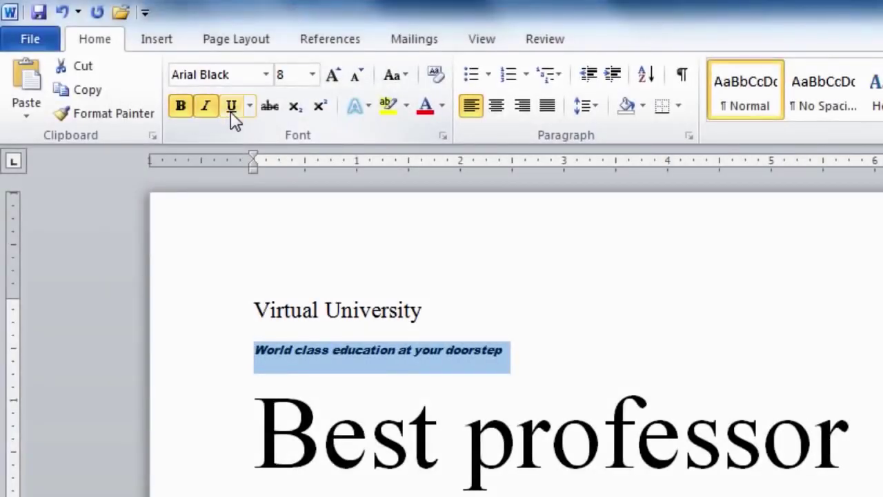
pyautogui.click(232, 106)
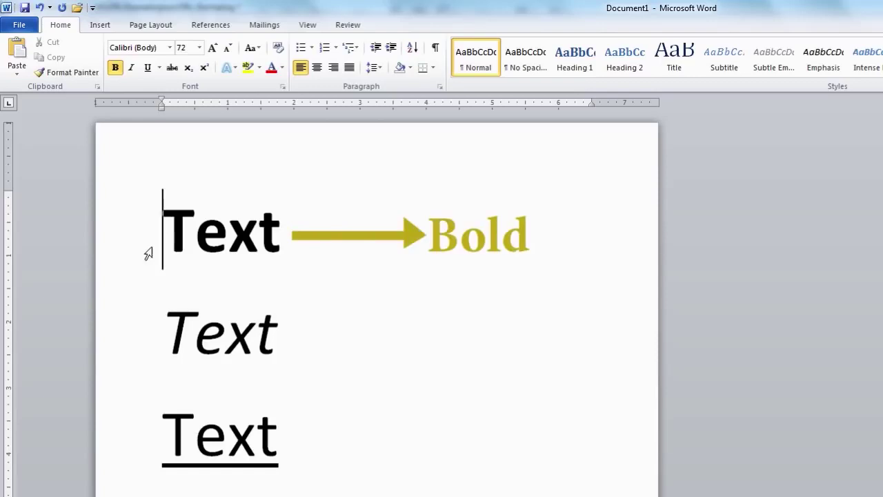
pyautogui.click(155, 336)
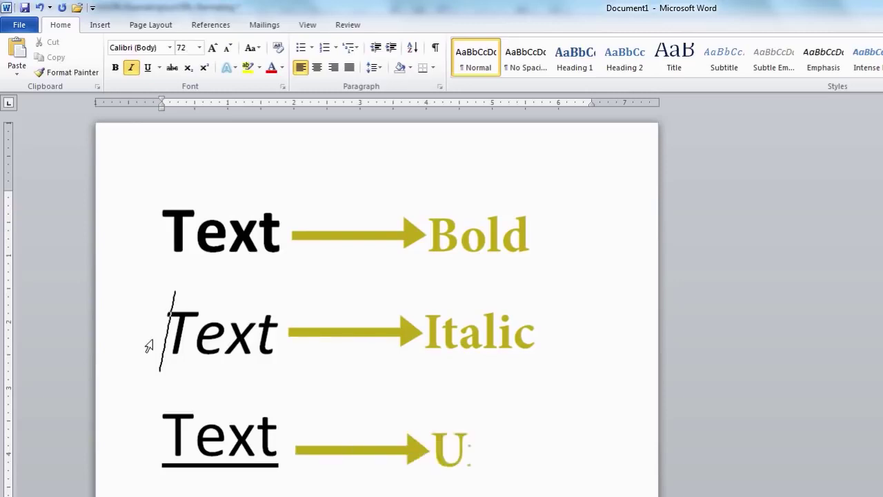
pyautogui.click(153, 442)
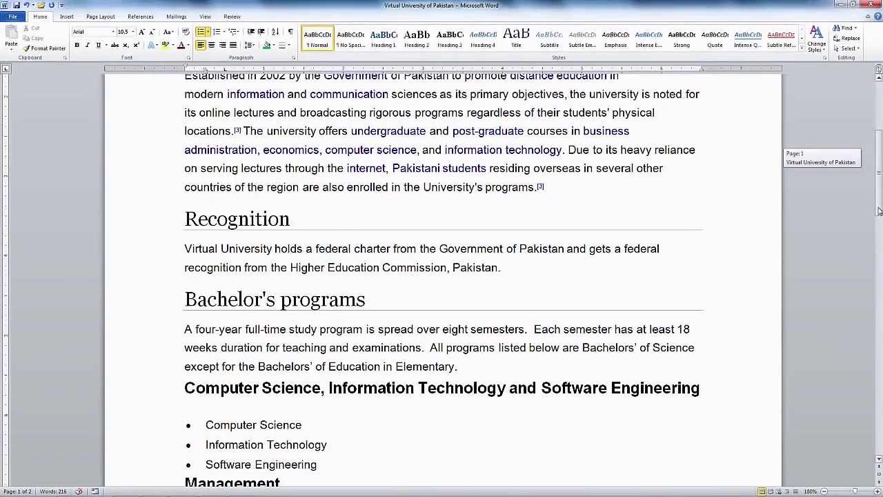
pyautogui.moveTo(879, 211); pyautogui.dragTo(880, 243)
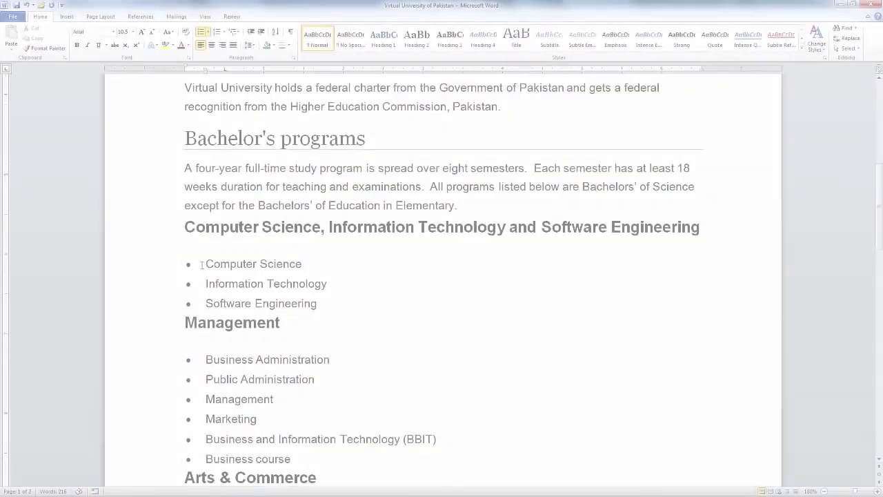
# Make the three Computer Science programme bullets bold, underlined and red
pyautogui.moveTo(206, 263); pyautogui.dragTo(320, 298)
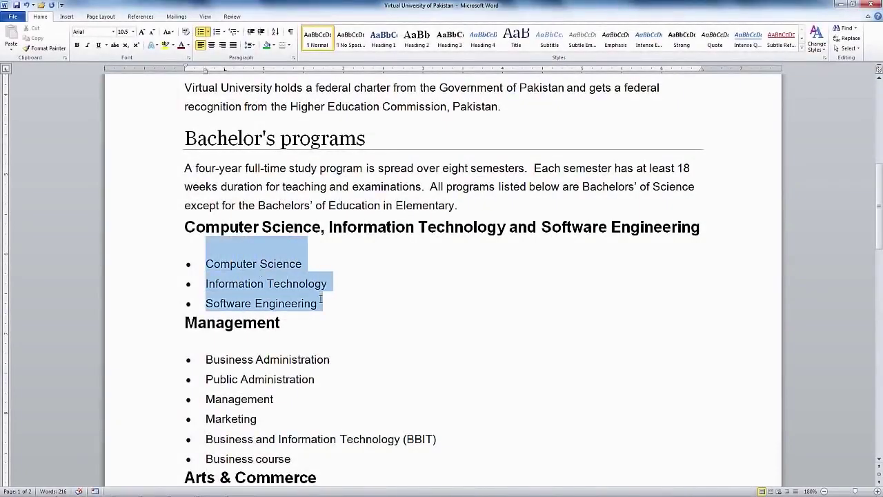
pyautogui.click(77, 45)
pyautogui.click(98, 45)
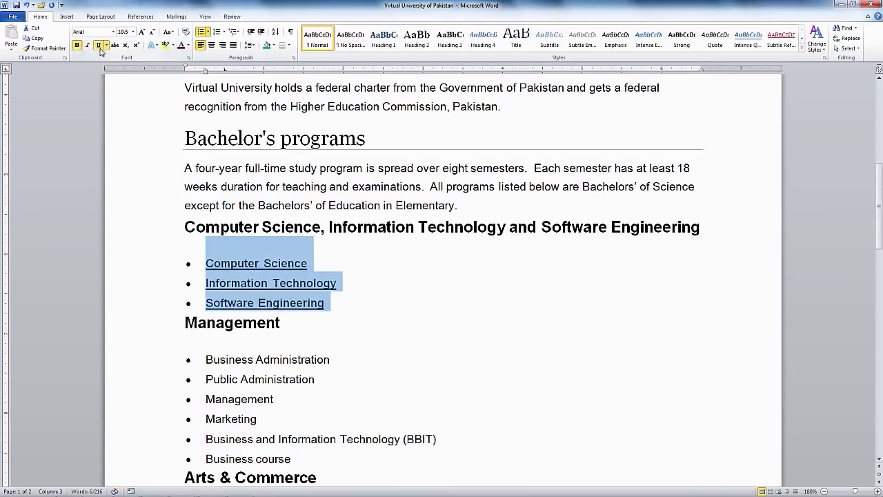
pyautogui.click(180, 45)
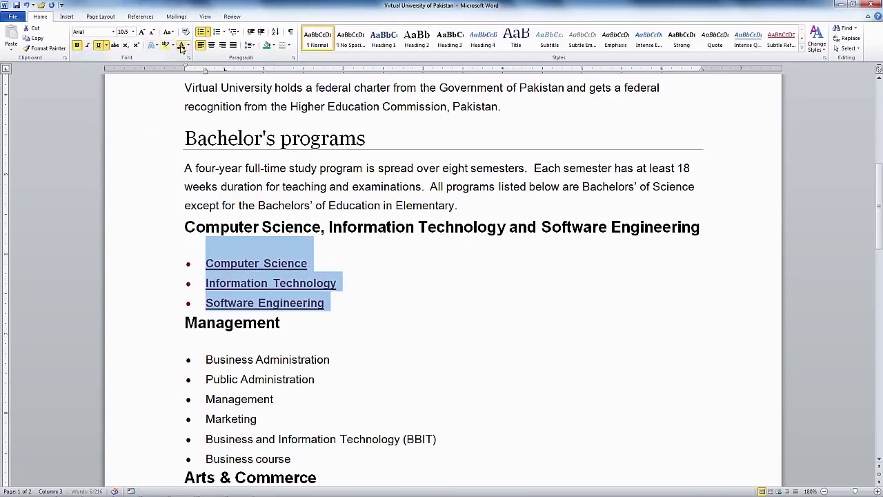
pyautogui.click(204, 305)
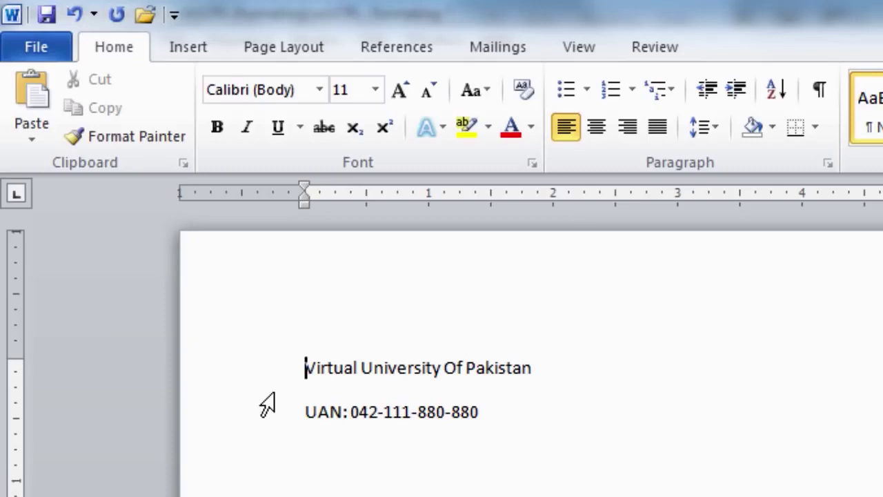
# Bold 'Virtual University Of Pakistan' and type the campus address in bold on a new line above UAN
pyautogui.moveTo(305, 367)
pyautogui.mouseDown()
pyautogui.moveTo(483, 369)
pyautogui.moveTo(534, 382)
pyautogui.mouseUp()
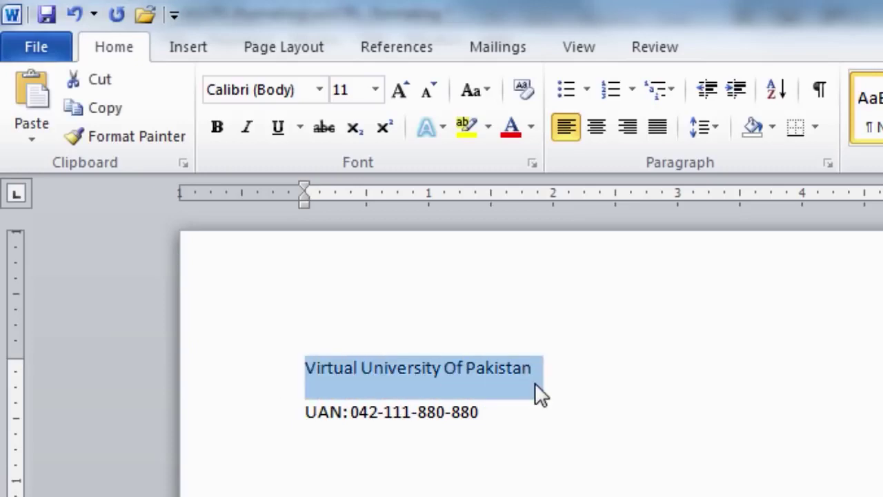
pyautogui.click(225, 133)
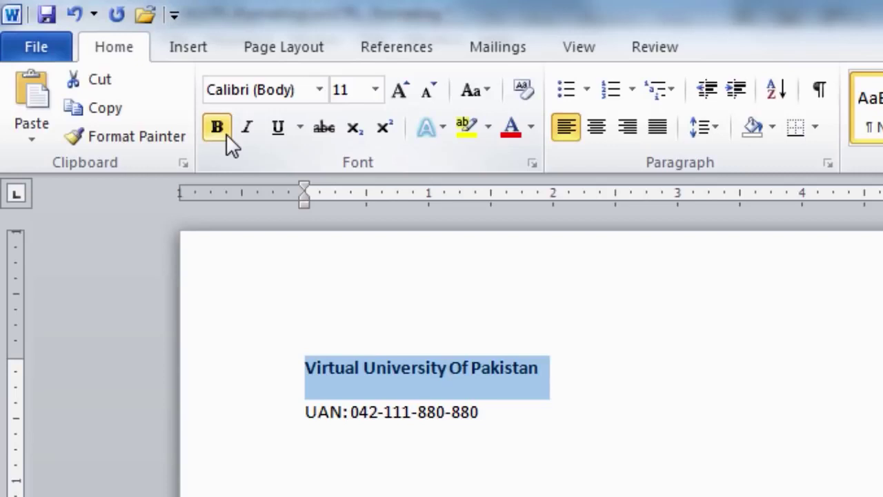
pyautogui.click(308, 412)
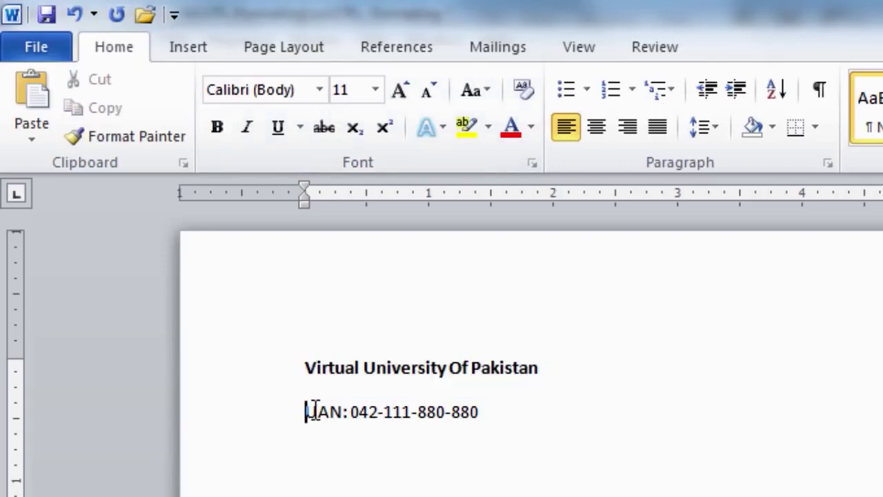
pyautogui.press('Return')
pyautogui.press('Up')
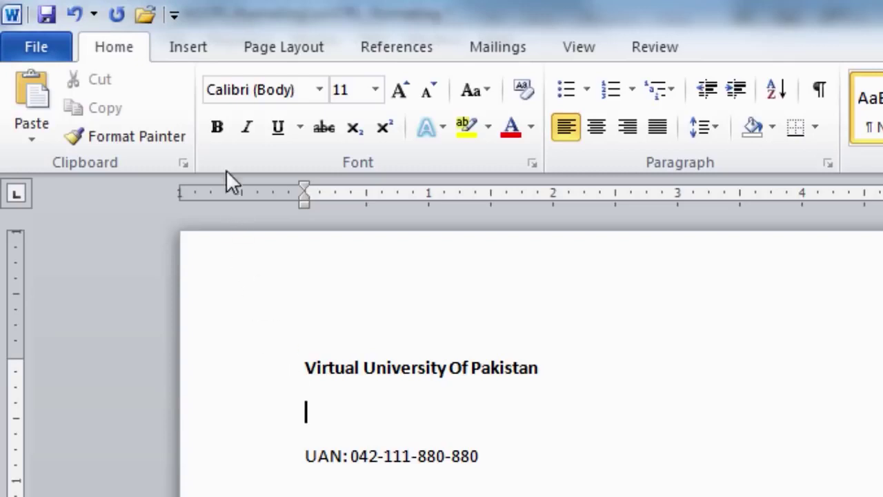
pyautogui.click(216, 131)
pyautogui.write('M.A J')
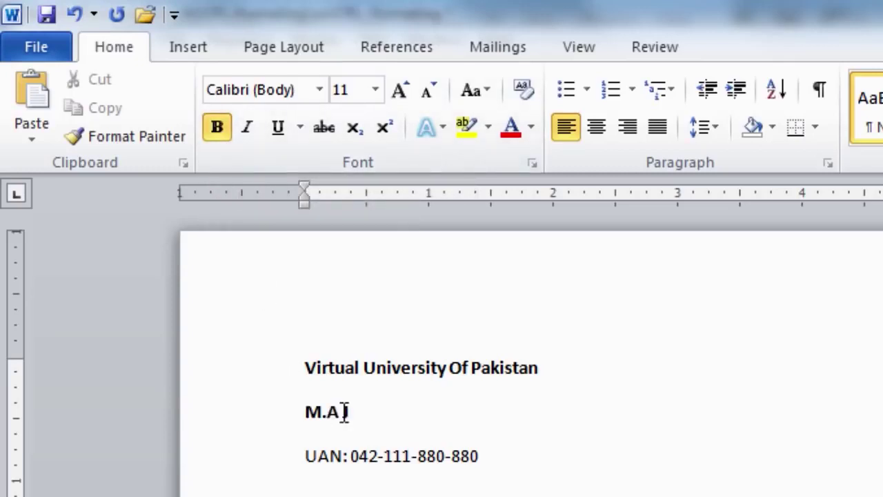
pyautogui.write('innah Campus, Defence Road, Off Raiwind Road, Lahore')
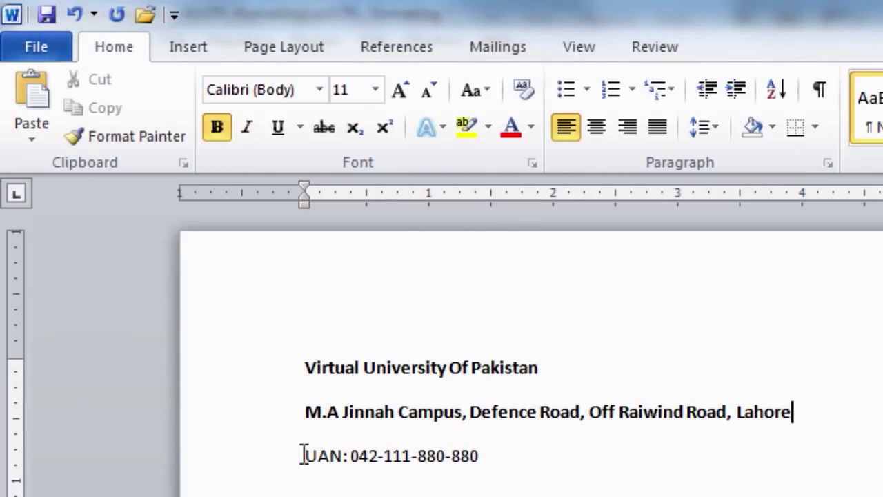
pyautogui.click(302, 456)
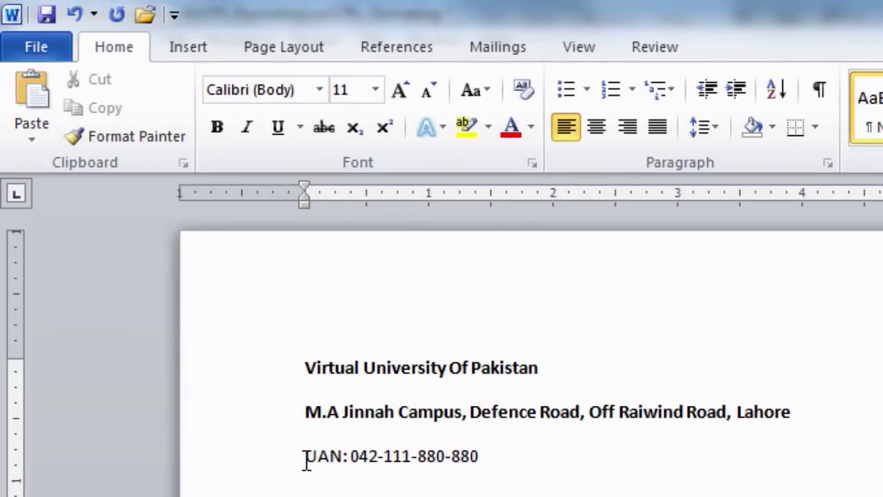
# Apply the Bold font style to the UAN phone line through the Font dialog
pyautogui.moveTo(305, 459); pyautogui.dragTo(462, 469)
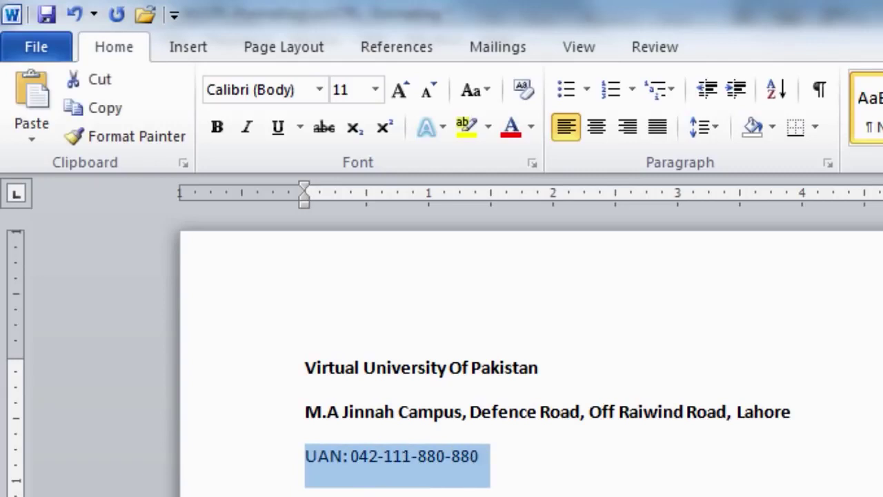
pyautogui.click(535, 163)
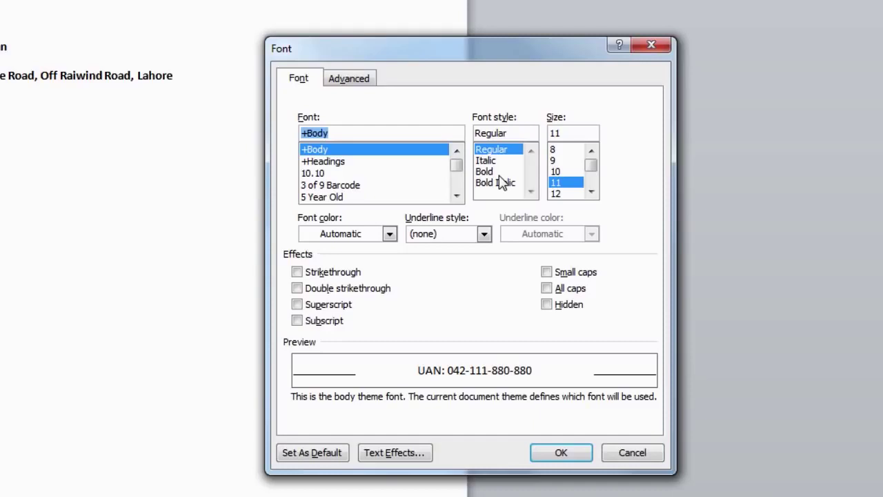
pyautogui.click(497, 172)
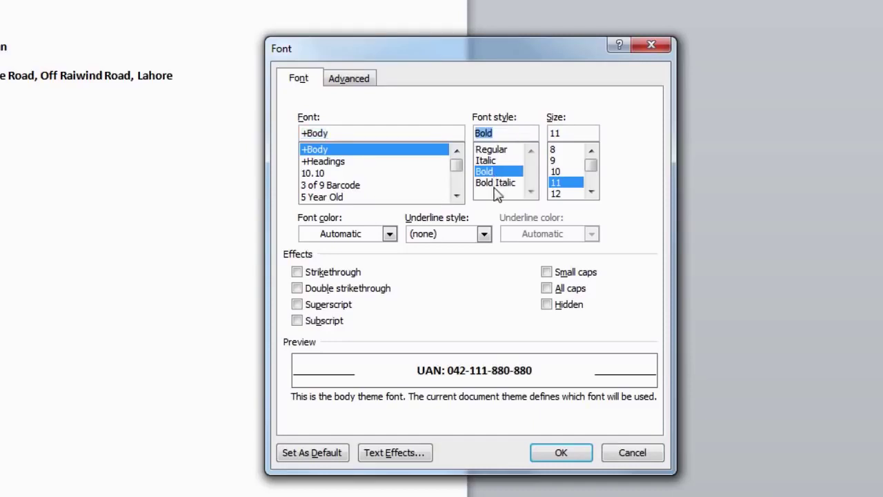
pyautogui.click(561, 453)
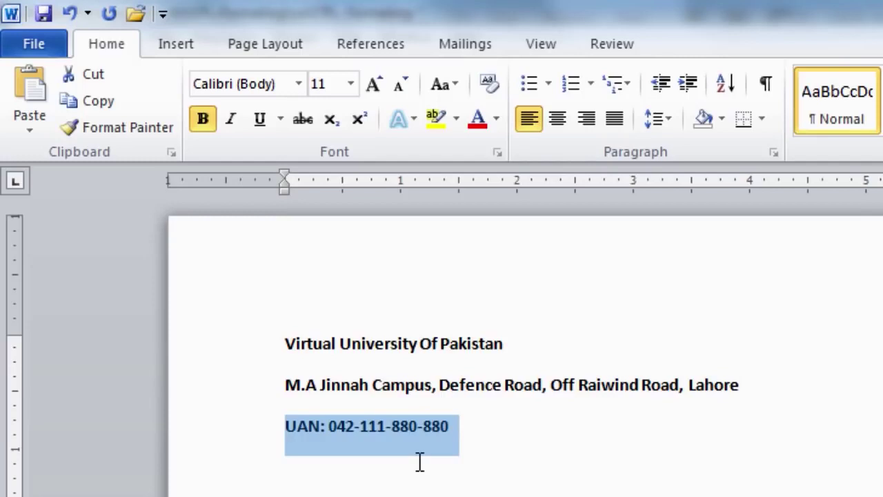
# Make the UAN line italic and underlined, then switch it to a different underline style
pyautogui.click(233, 131)
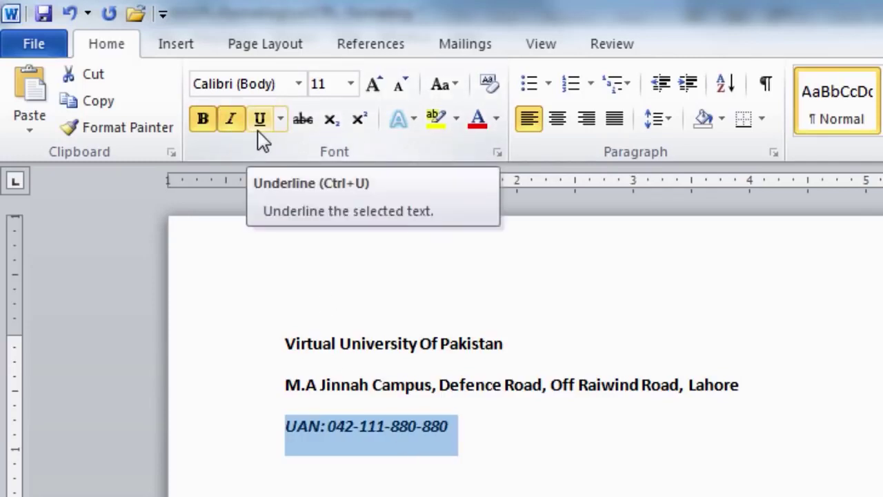
pyautogui.click(259, 134)
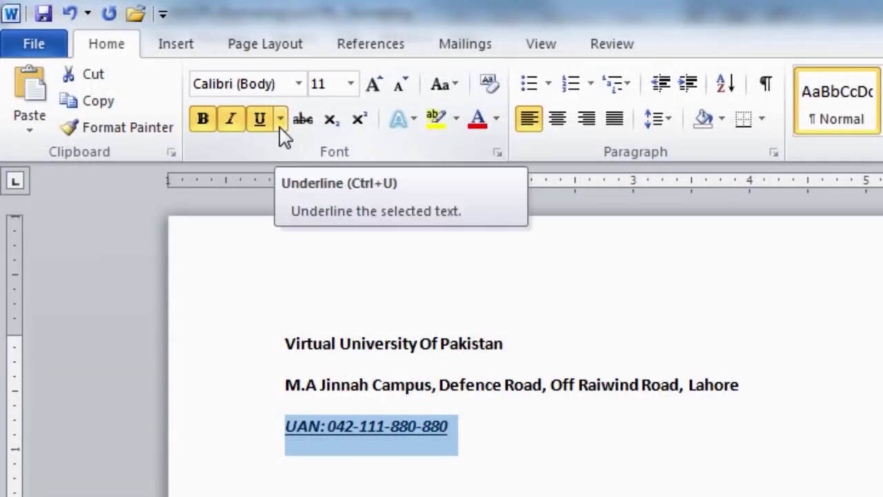
pyautogui.click(280, 120)
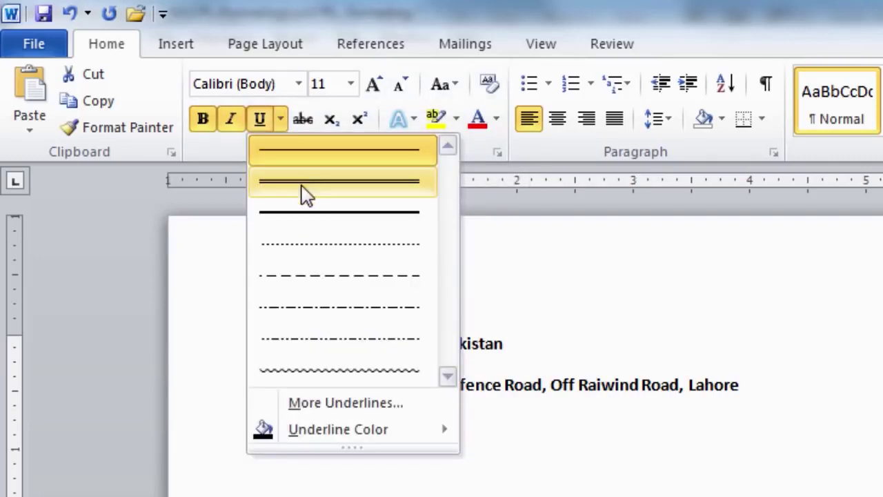
pyautogui.click(312, 216)
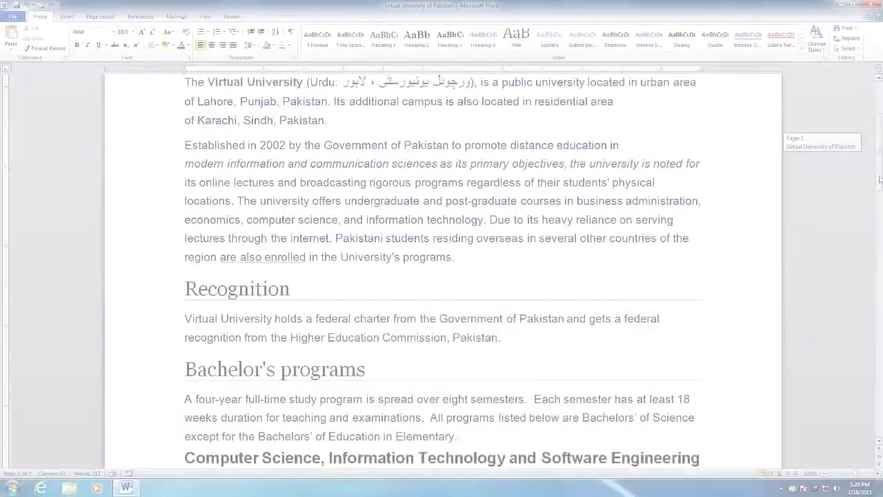
# Indent the first line of the 'Established in 2002' paragraph with Tab, then select the paragraph
pyautogui.moveTo(880, 193)
pyautogui.mouseDown()
pyautogui.moveTo(879, 223)
pyautogui.moveTo(876, 152)
pyautogui.mouseUp()
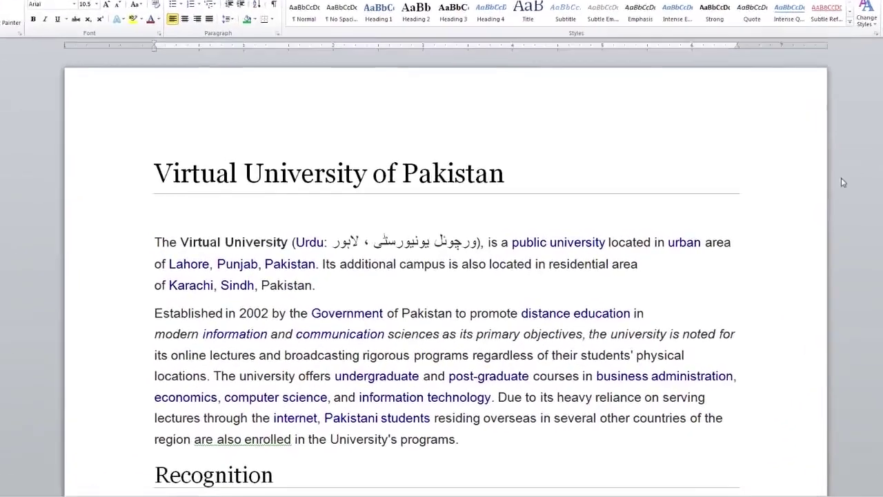
pyautogui.click(55, 336)
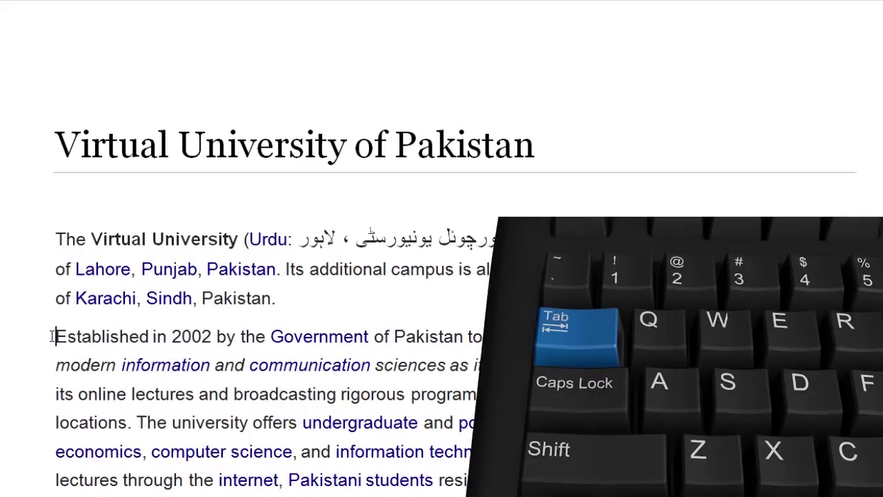
pyautogui.press('Tab')
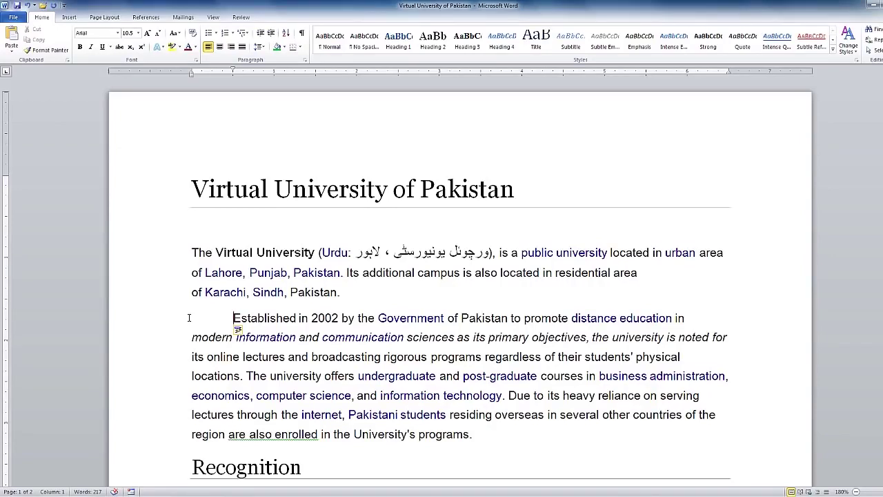
pyautogui.moveTo(233, 317)
pyautogui.mouseDown()
pyautogui.moveTo(473, 408)
pyautogui.moveTo(476, 434)
pyautogui.mouseUp()
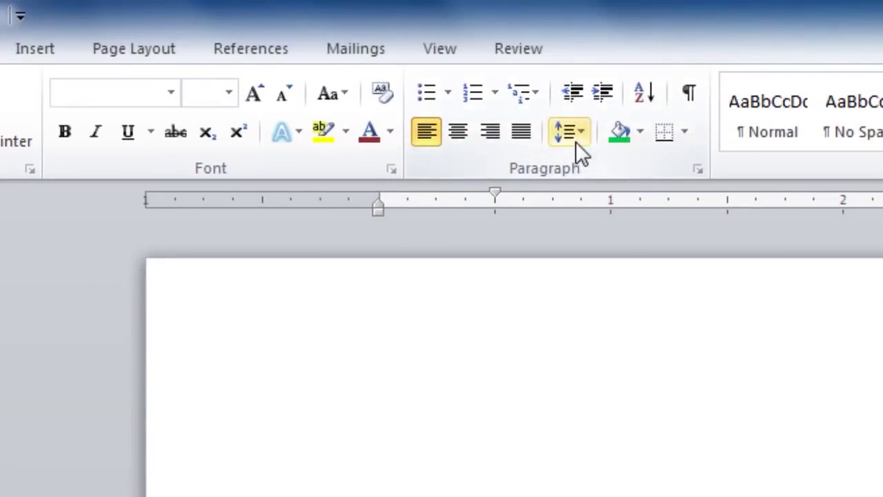
# Give the selected 'Established in 2002' paragraph wider line spacing, then deselect it
pyautogui.click(574, 139)
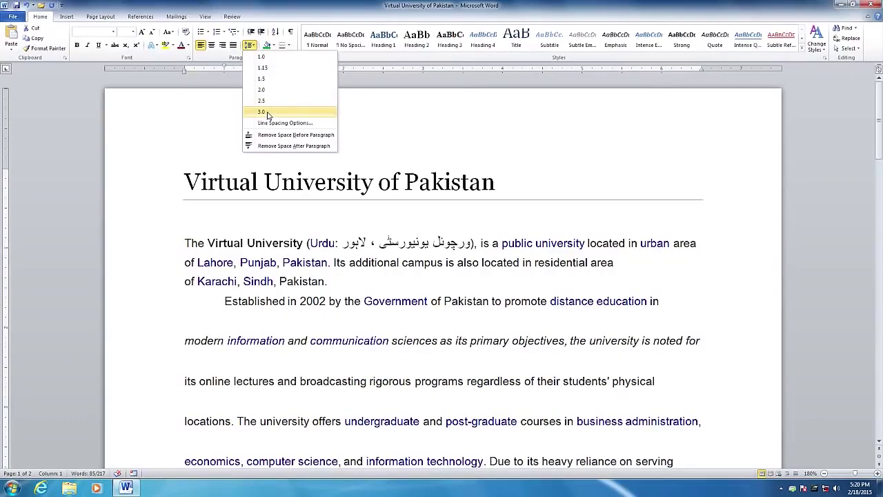
pyautogui.click(269, 92)
pyautogui.moveTo(873, 160); pyautogui.dragTo(878, 181)
pyautogui.click(226, 182)
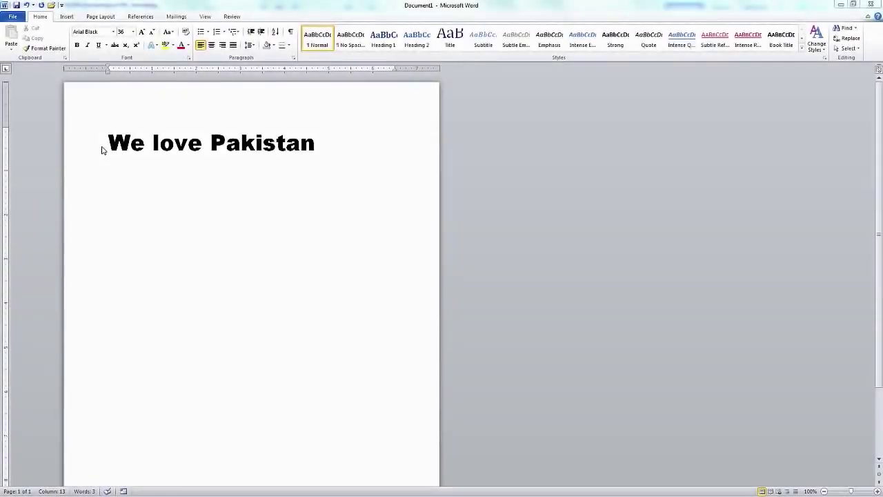
# Cut 'We love Pakistan' from Document1 via the right-click menu and add an empty line
pyautogui.moveTo(193, 256); pyautogui.dragTo(529, 260)
pyautogui.hotkey('ctrl', 'c')
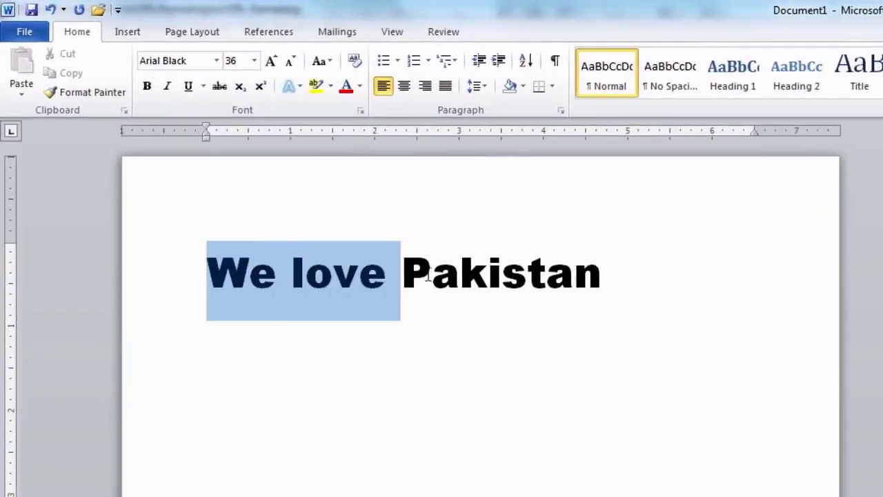
pyautogui.rightClick(564, 282)
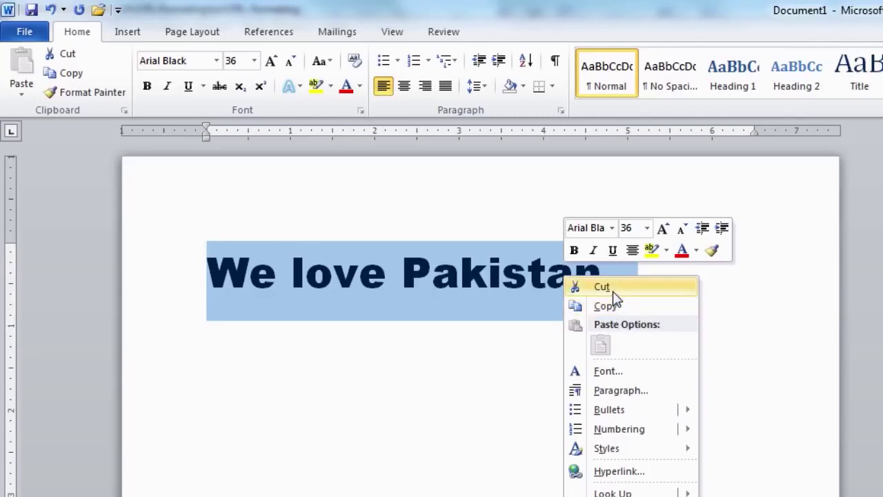
pyautogui.click(613, 292)
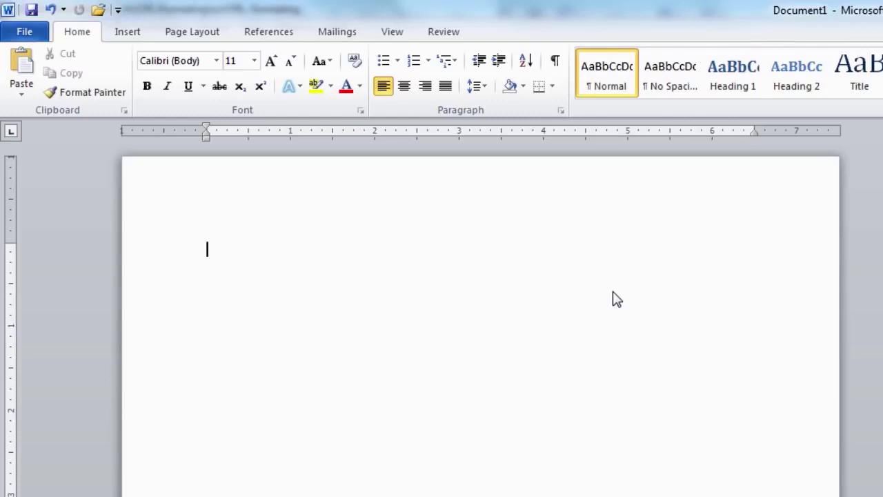
pyautogui.press('Return')
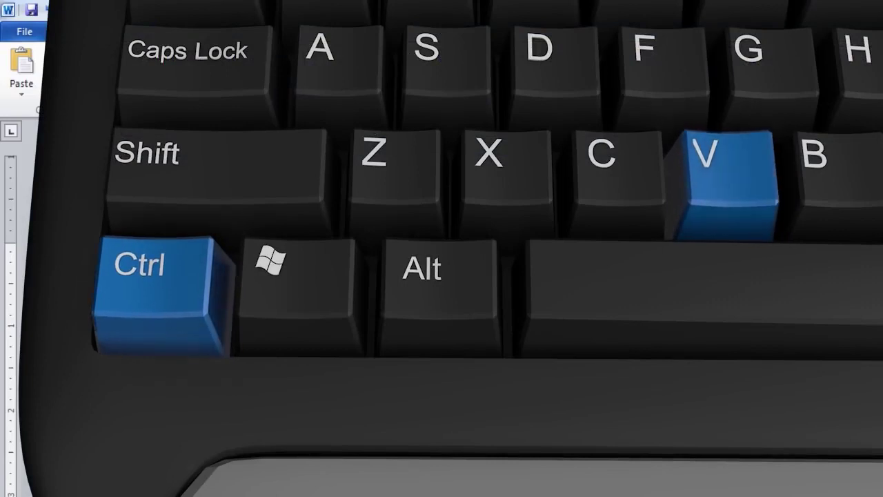
# Paste 'We love Pakistan' three times, the last copy with Keep Source Formatting
pyautogui.hotkey('ctrl', 'v')
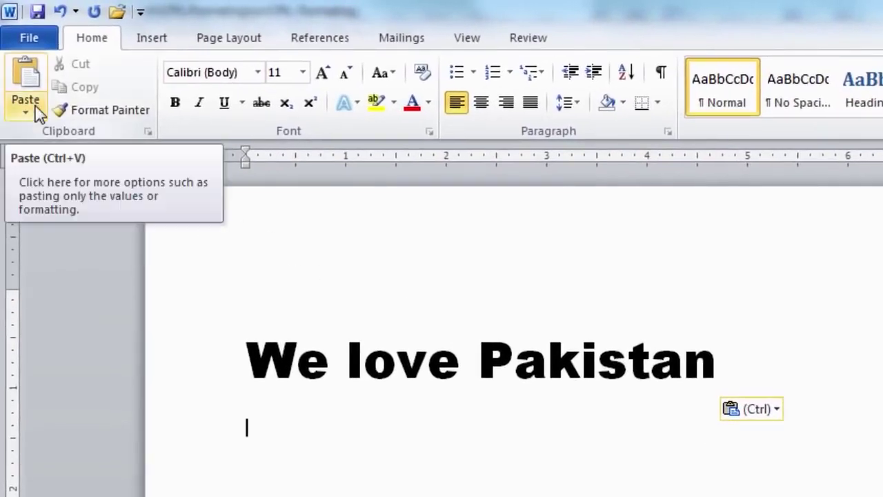
pyautogui.click(31, 104)
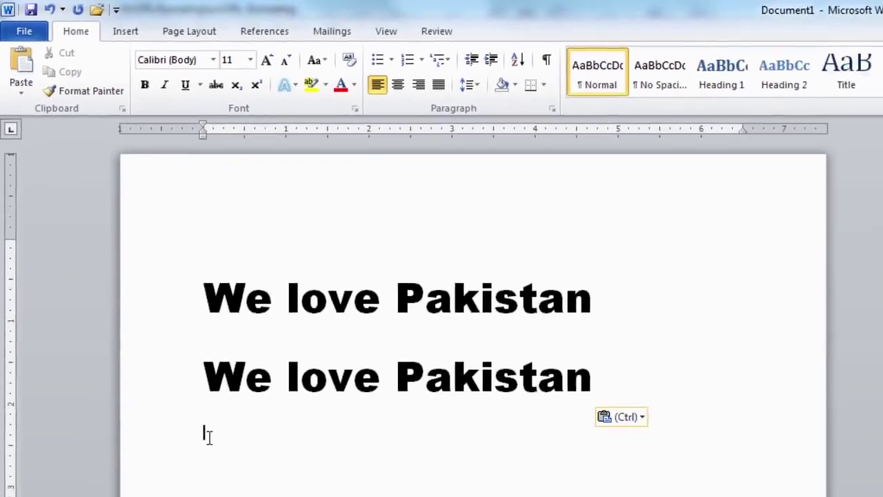
pyautogui.rightClick(143, 300)
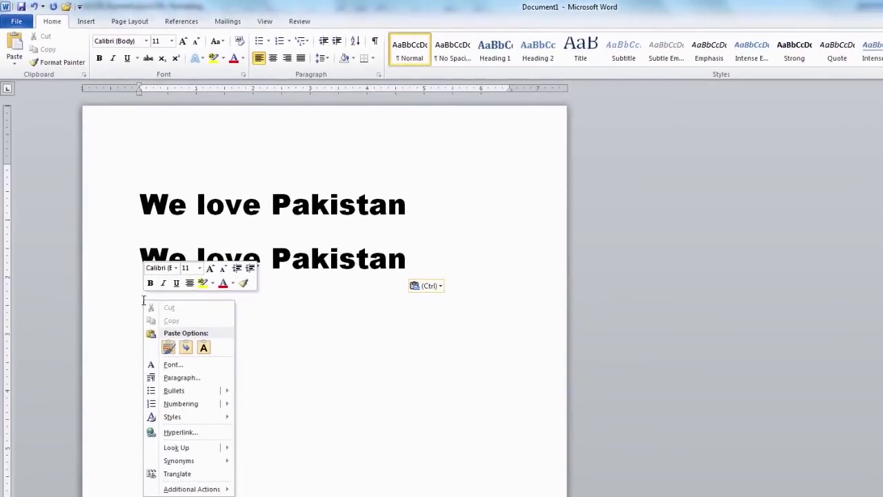
pyautogui.click(168, 348)
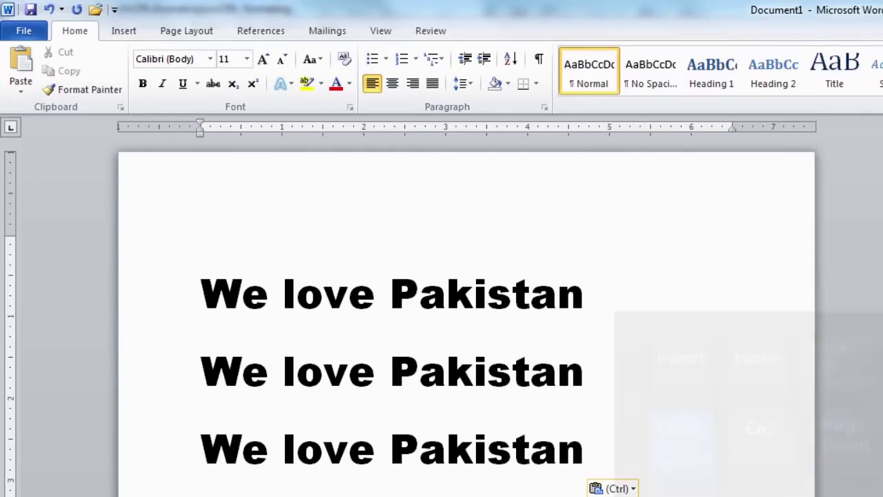
# Delete 'We' from the third line and trim the end of 'love' on the lines above
pyautogui.press('Up')
pyautogui.press('Delete')
pyautogui.press('Delete')
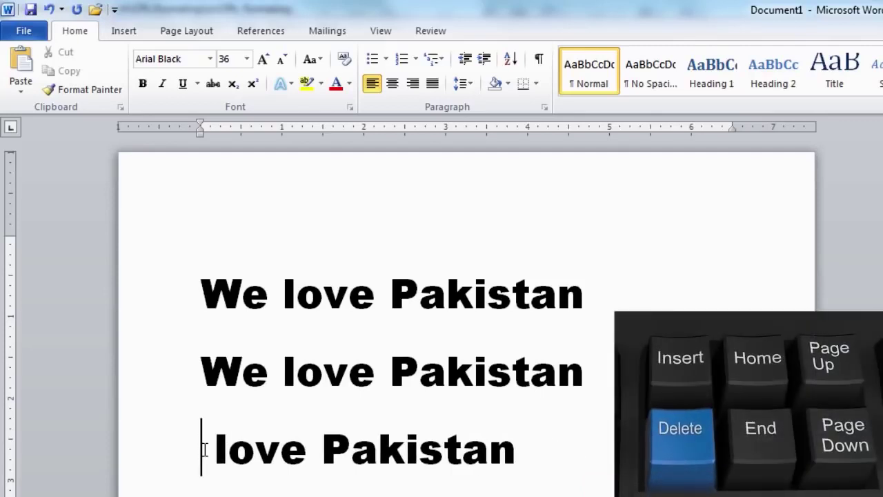
pyautogui.click(307, 454)
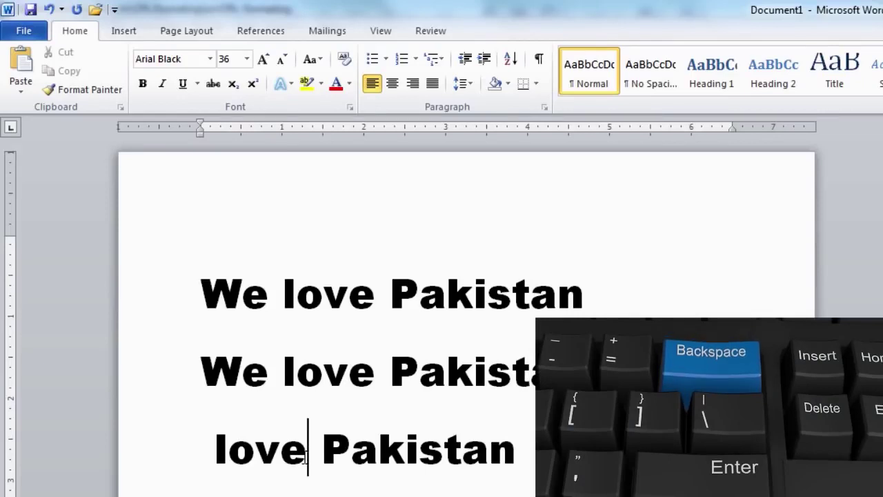
pyautogui.press('BackSpace')
pyautogui.press('BackSpace')
pyautogui.press('BackSpace')
pyautogui.press('BackSpace')
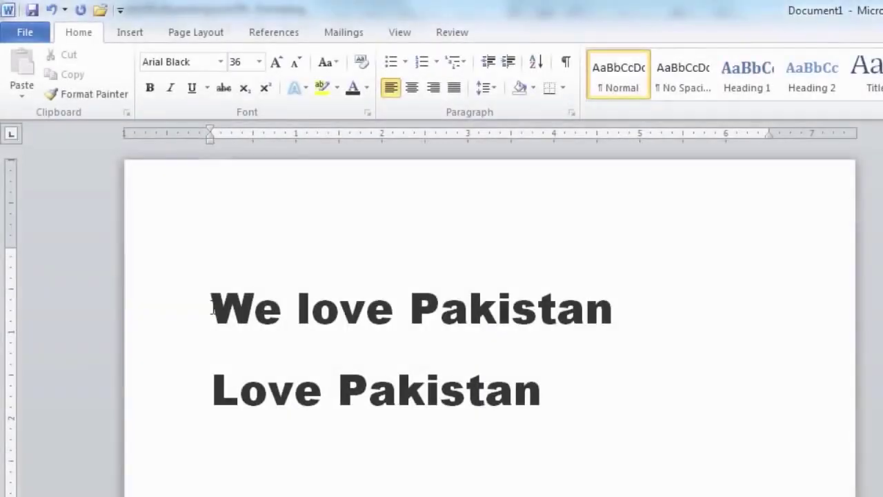
# Colour the first 'We love Pakistan' line green, leaving a second look at the colour choices unchanged
pyautogui.moveTo(212, 307); pyautogui.dragTo(449, 301)
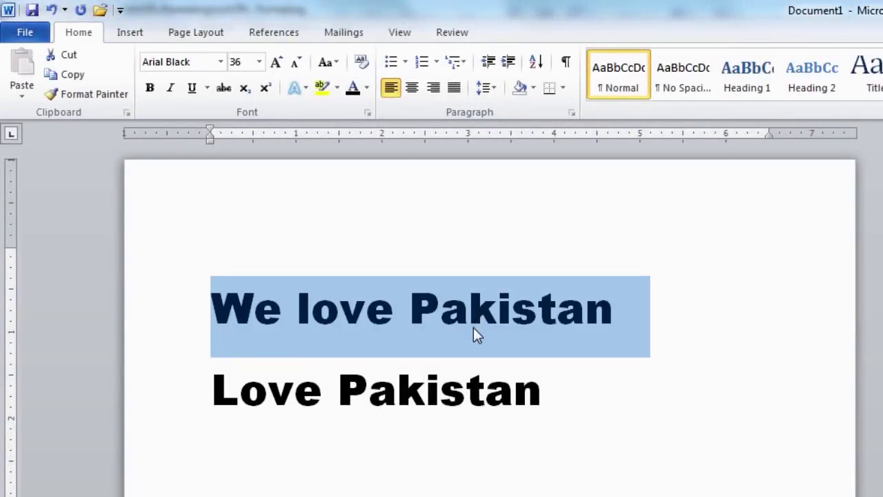
pyautogui.click(367, 88)
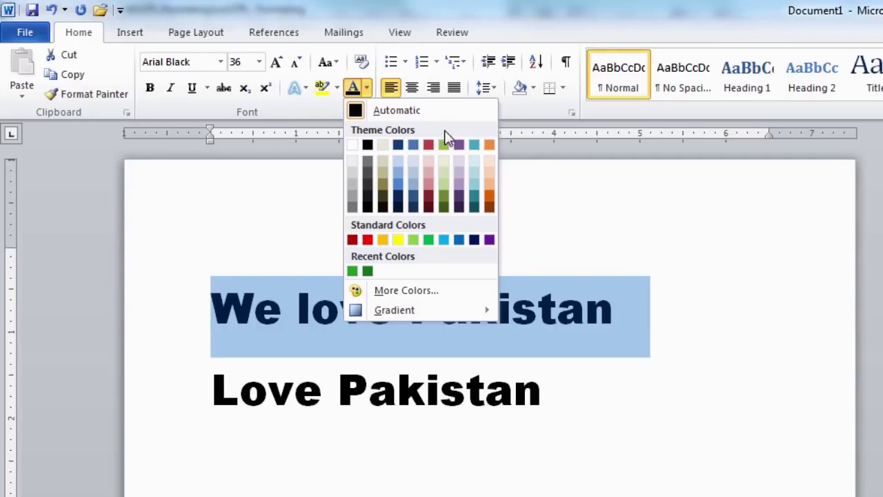
pyautogui.click(444, 198)
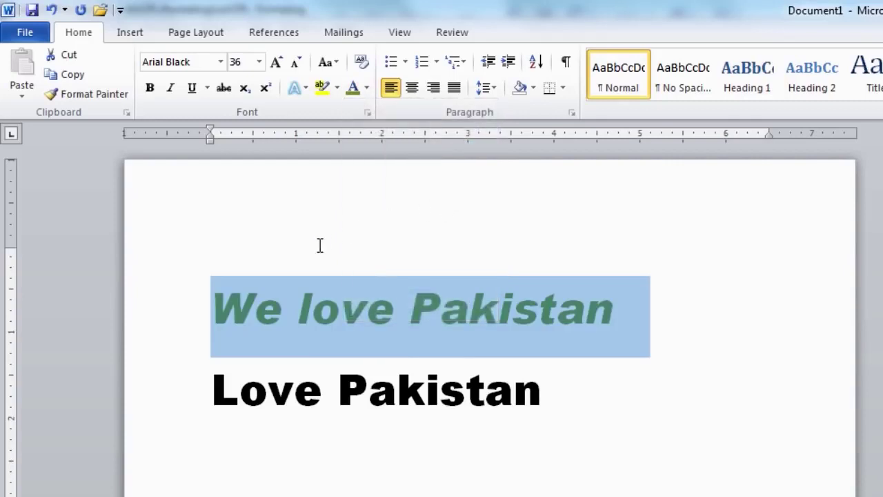
pyautogui.click(206, 311)
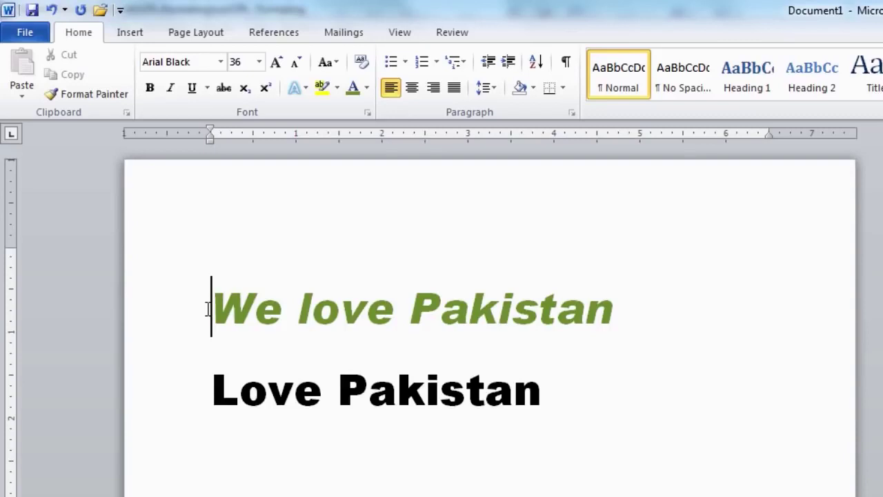
pyautogui.click(369, 93)
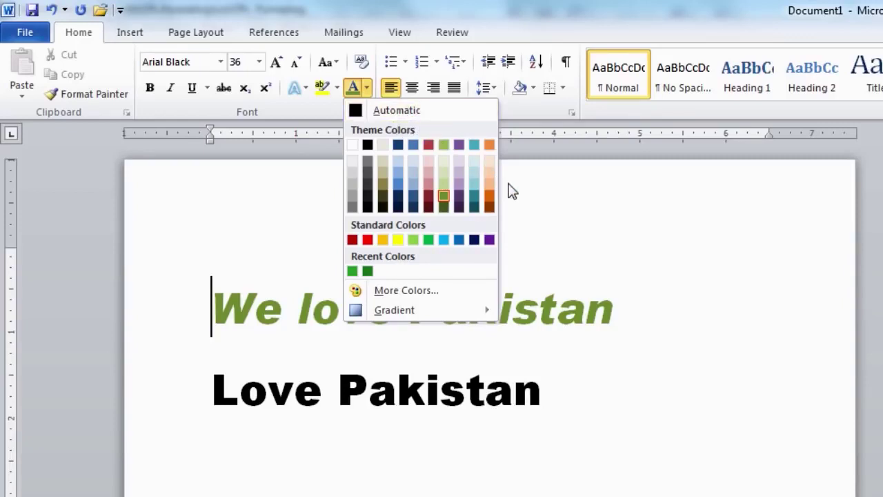
pyautogui.click(538, 221)
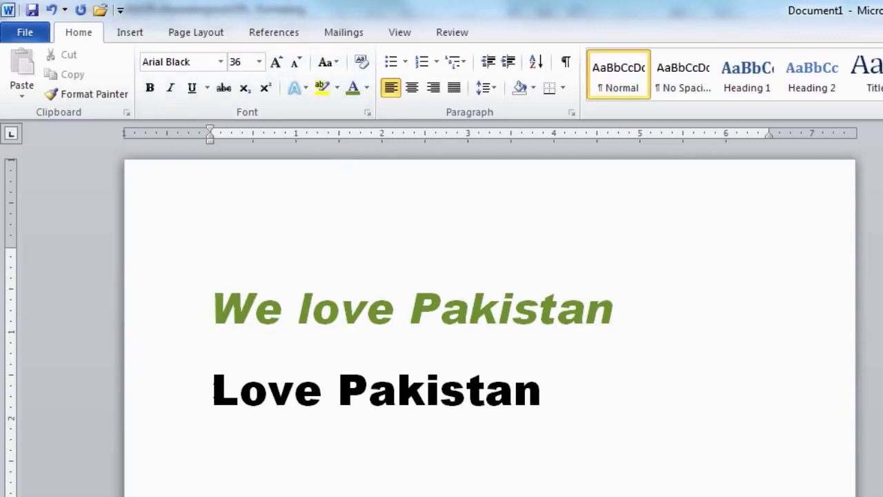
# Make the 'Love Pakistan' line green too, then reselect 'We love Pakistan' to recolour it
pyautogui.moveTo(213, 389); pyautogui.dragTo(576, 398)
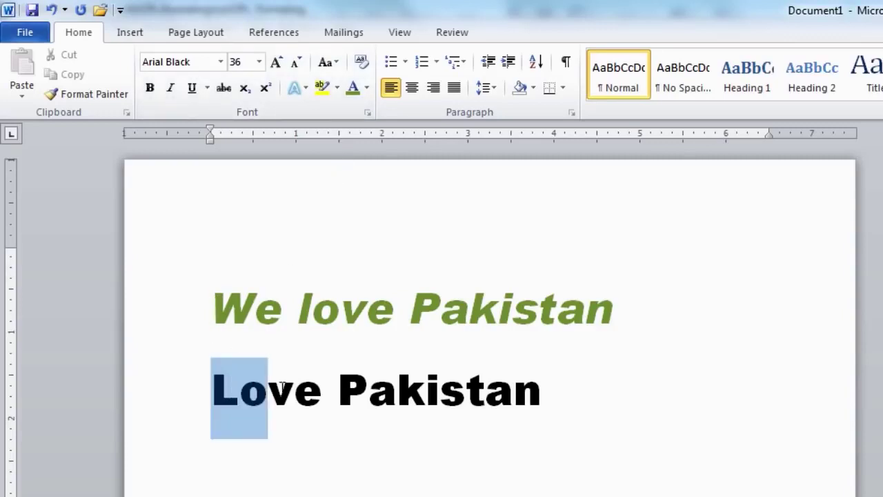
pyautogui.click(353, 88)
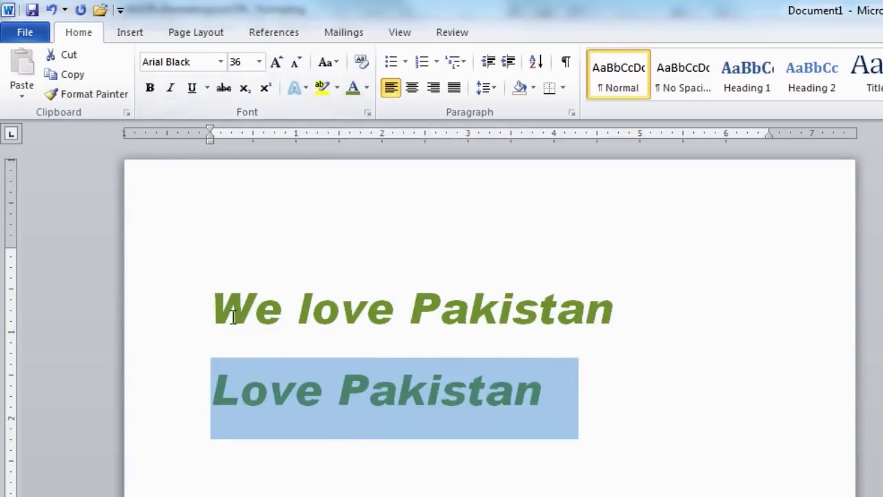
pyautogui.click(211, 314)
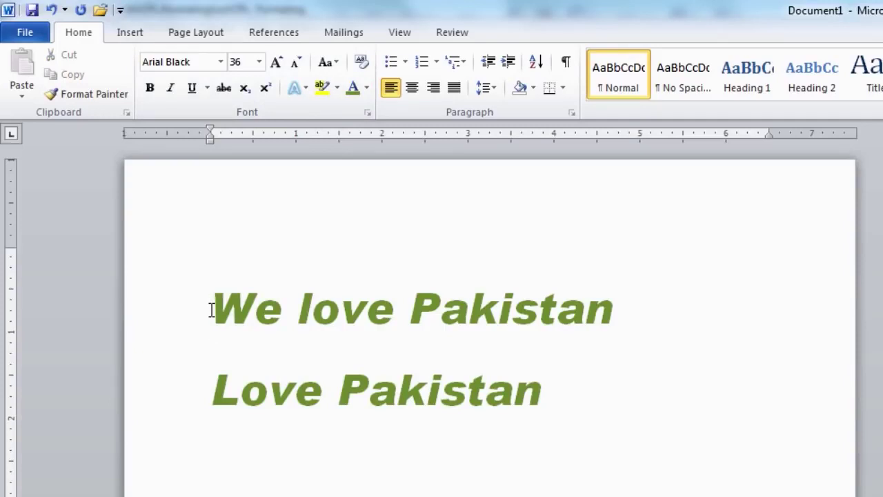
pyautogui.moveTo(211, 310); pyautogui.dragTo(445, 313)
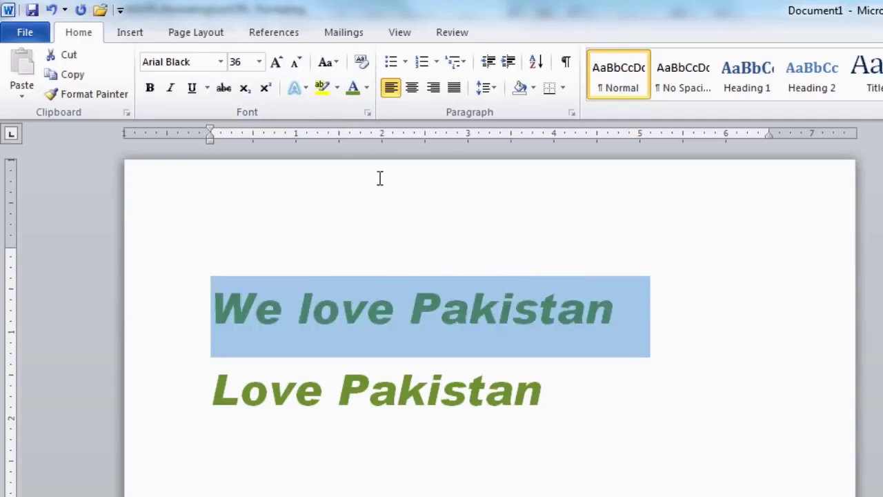
pyautogui.click(366, 88)
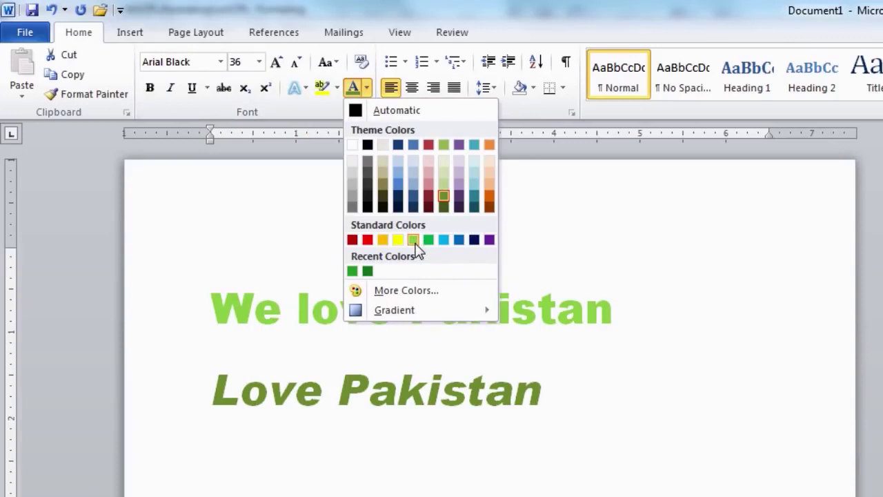
# Recolour 'We love Pakistan' in a custom darker green, RGB 50/160/44, and deselect it
pyautogui.click(418, 294)
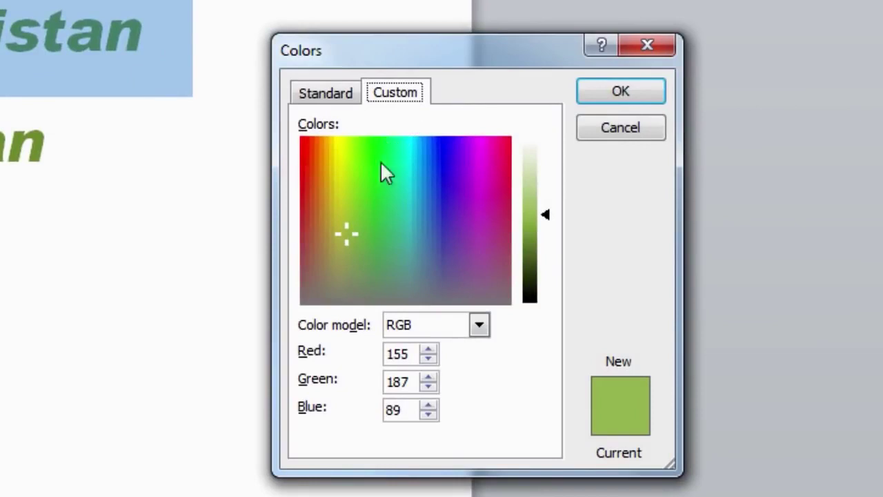
pyautogui.moveTo(360, 231)
pyautogui.mouseDown()
pyautogui.moveTo(378, 239)
pyautogui.moveTo(368, 207)
pyautogui.mouseUp()
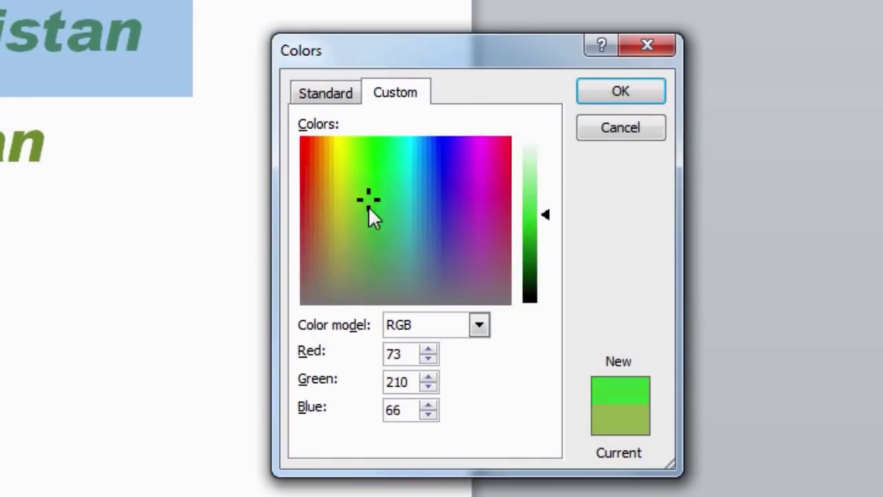
pyautogui.moveTo(545, 214); pyautogui.dragTo(544, 243)
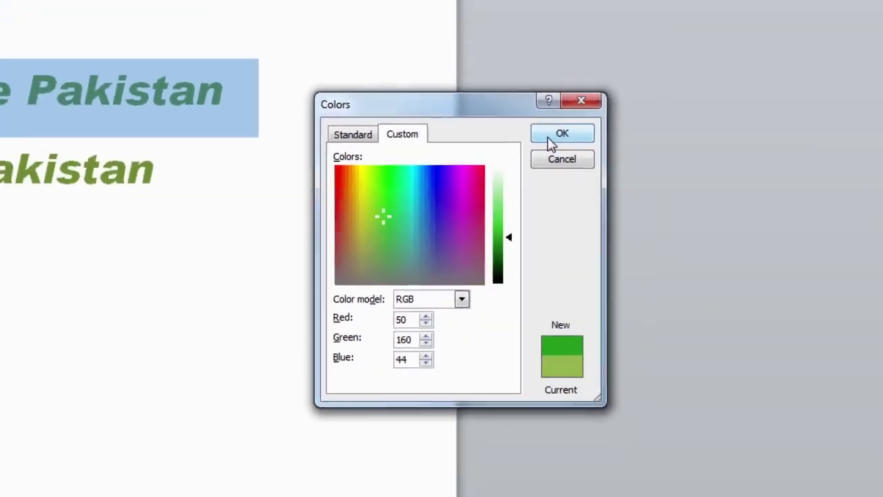
pyautogui.click(552, 143)
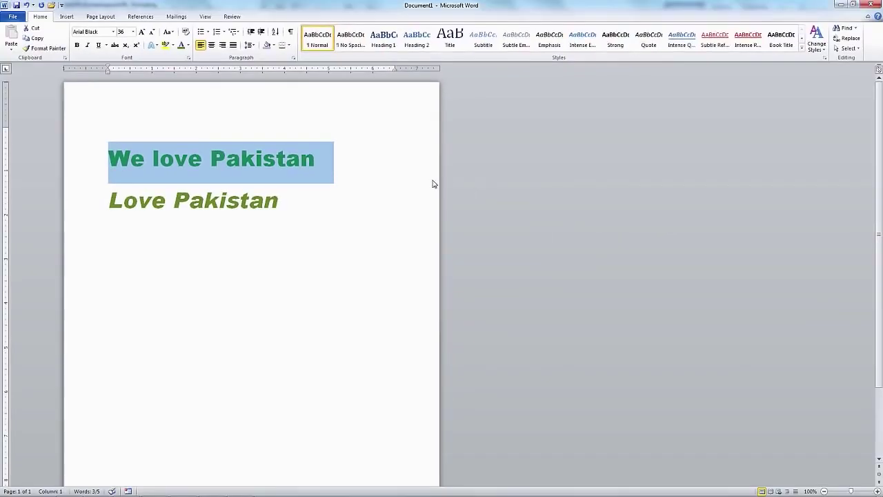
pyautogui.click(109, 160)
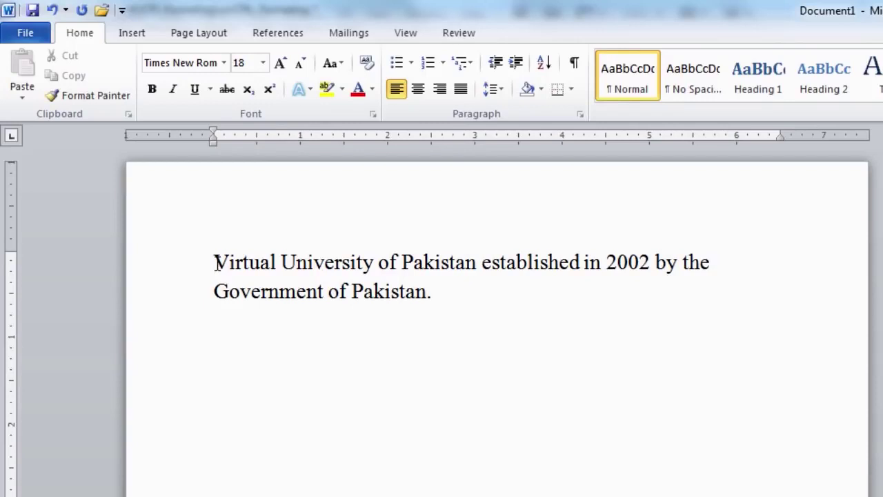
pyautogui.moveTo(214, 262)
pyautogui.mouseDown()
pyautogui.moveTo(379, 286)
pyautogui.moveTo(426, 329)
pyautogui.mouseUp()
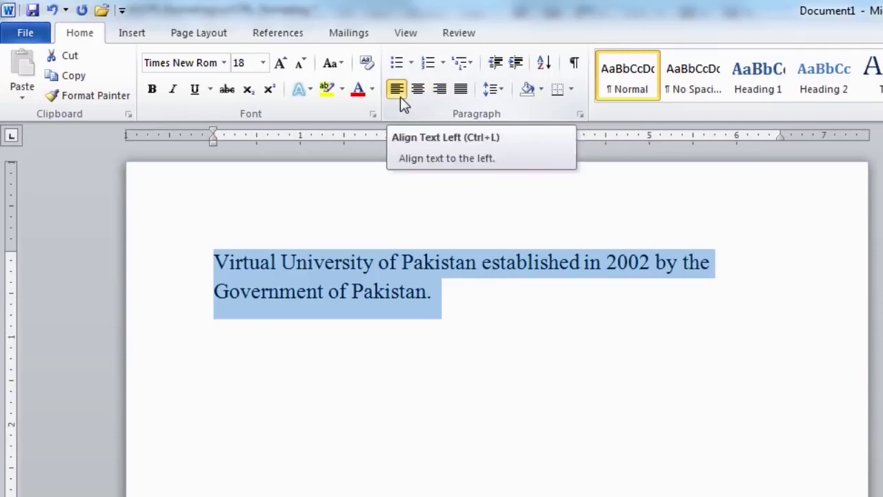
pyautogui.click(440, 90)
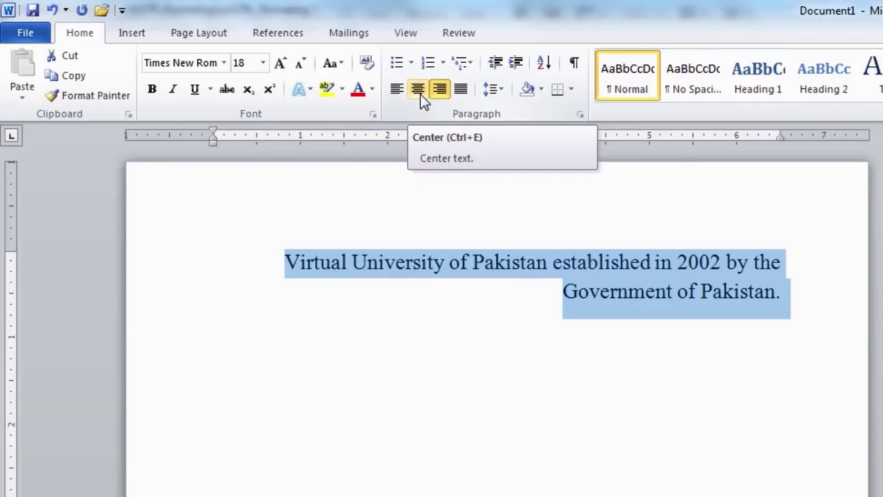
pyautogui.click(418, 89)
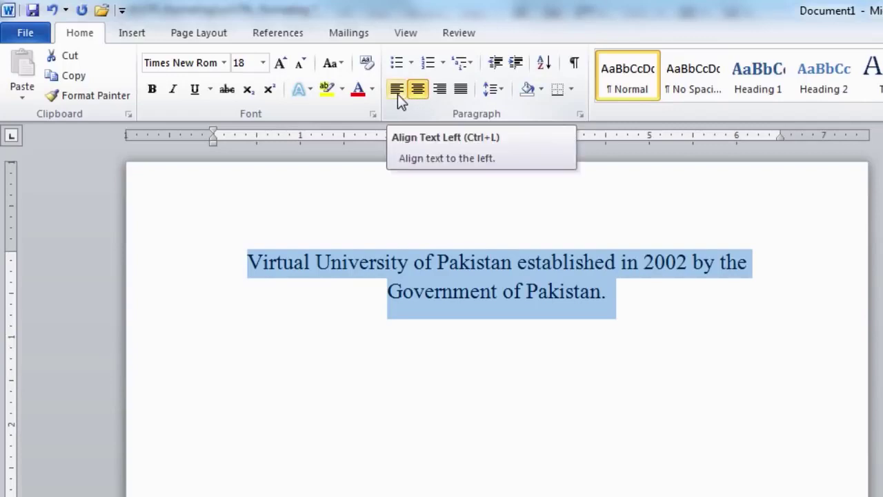
pyautogui.click(398, 94)
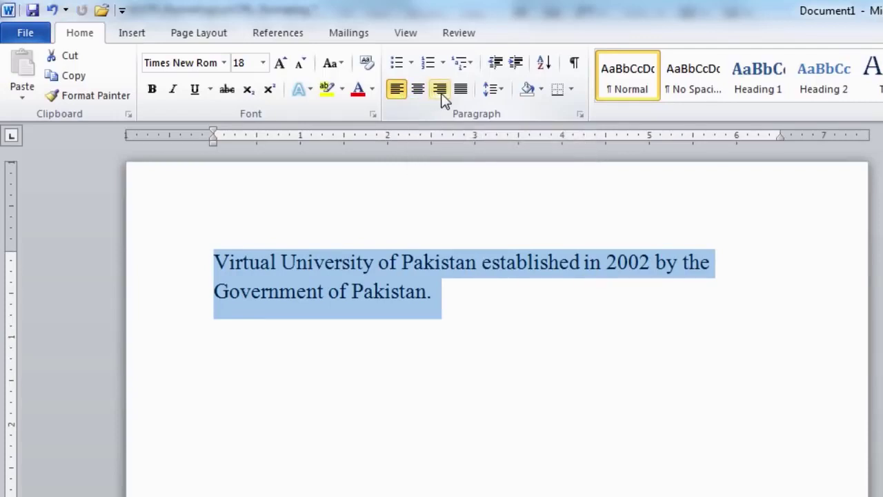
pyautogui.click(461, 97)
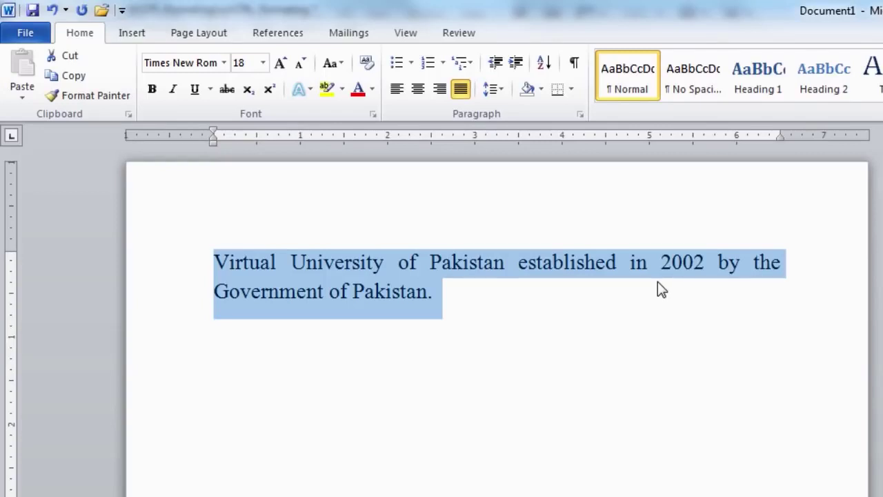
pyautogui.click(655, 280)
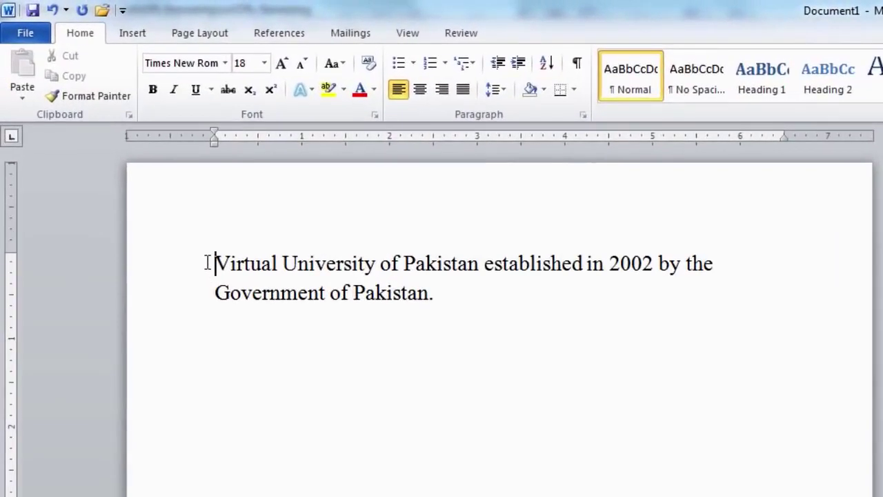
pyautogui.moveTo(210, 263); pyautogui.dragTo(370, 261)
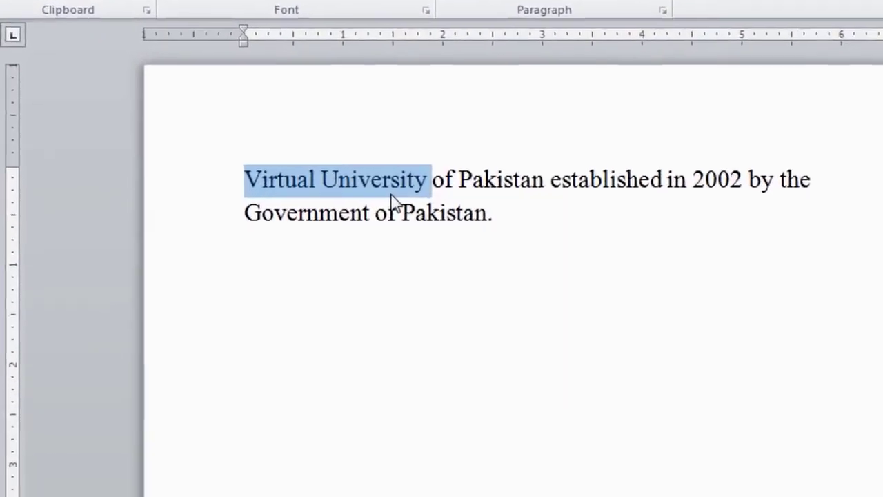
pyautogui.rightClick(346, 278)
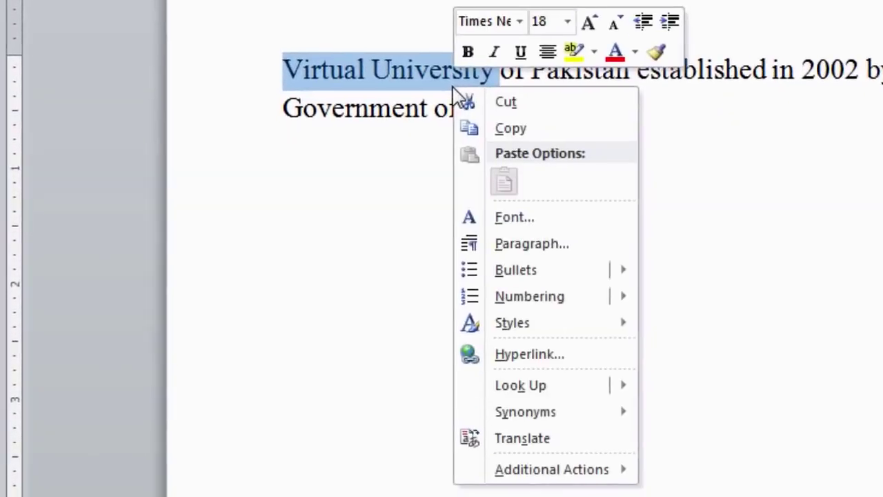
pyautogui.click(527, 356)
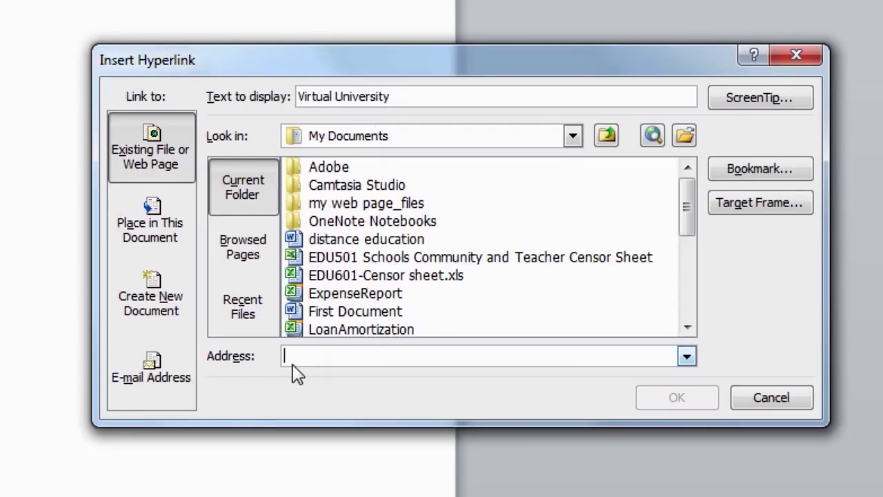
pyautogui.write('www.vu.edu.pk')
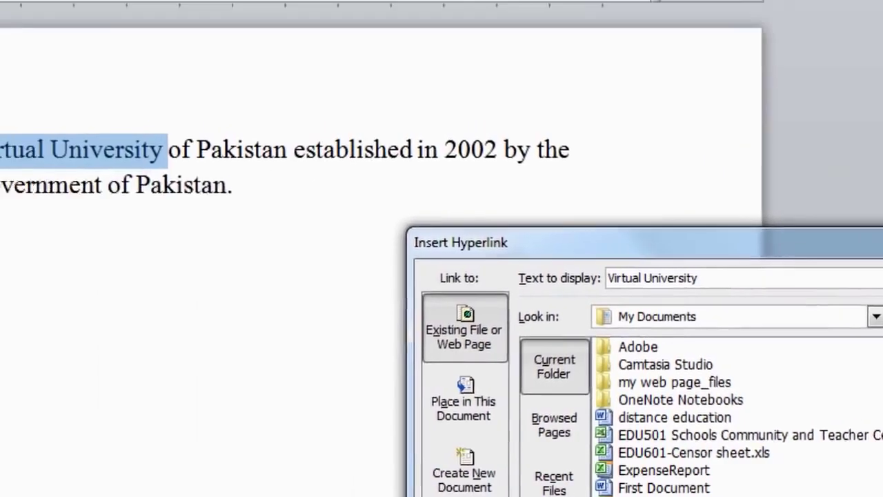
pyautogui.press('Return')
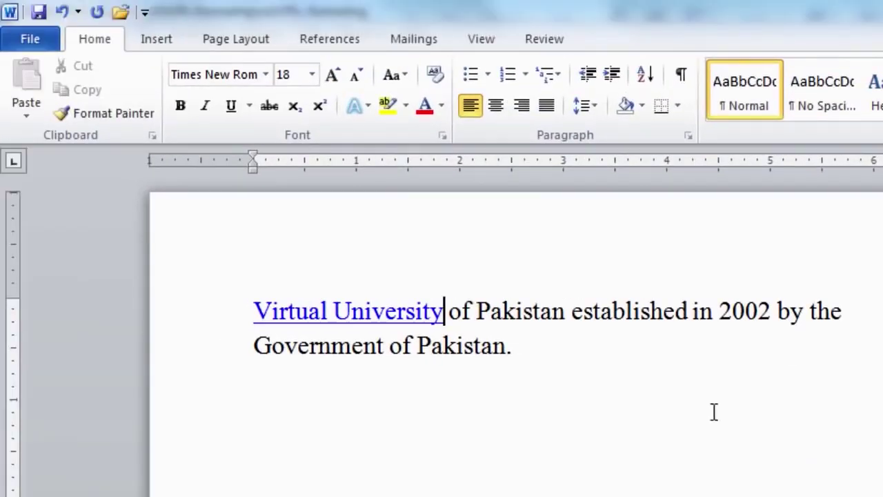
pyautogui.moveTo(359, 328)
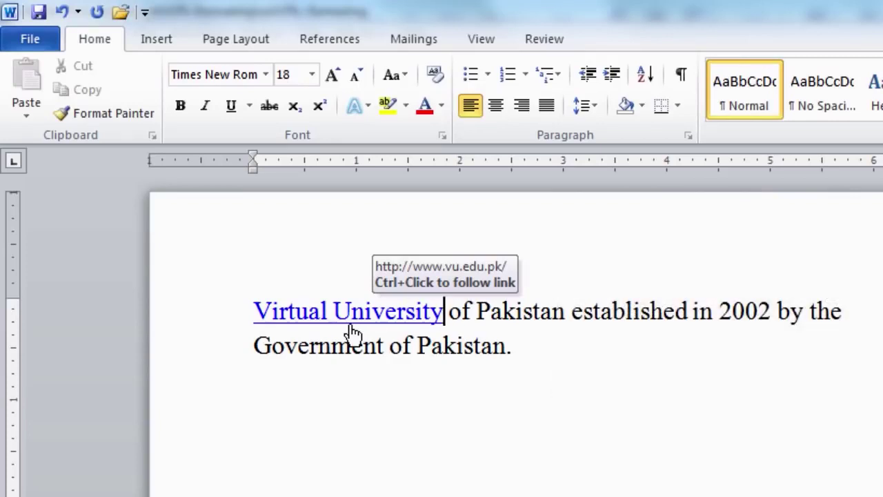
# Visit the Virtual University site, then type the admissions e-mail address below as a live link
pyautogui.keyDown('ctrl'); pyautogui.click(353, 332); pyautogui.keyUp('ctrl')
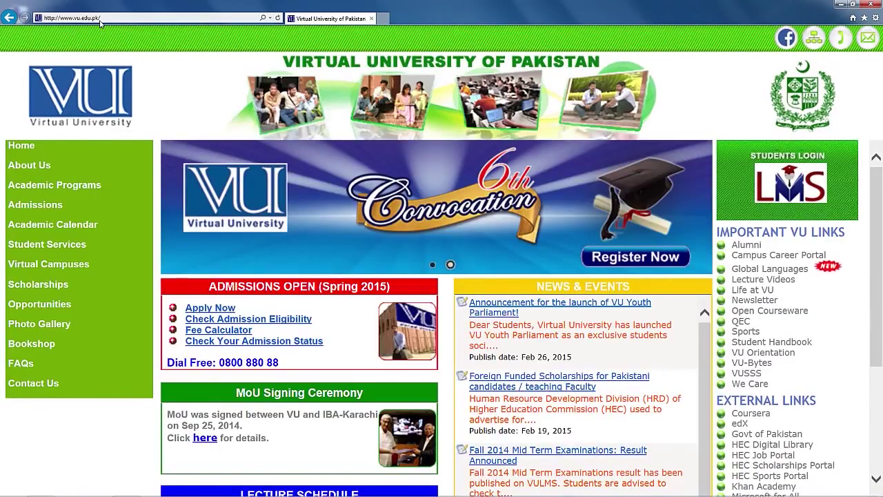
pyautogui.press('Return')
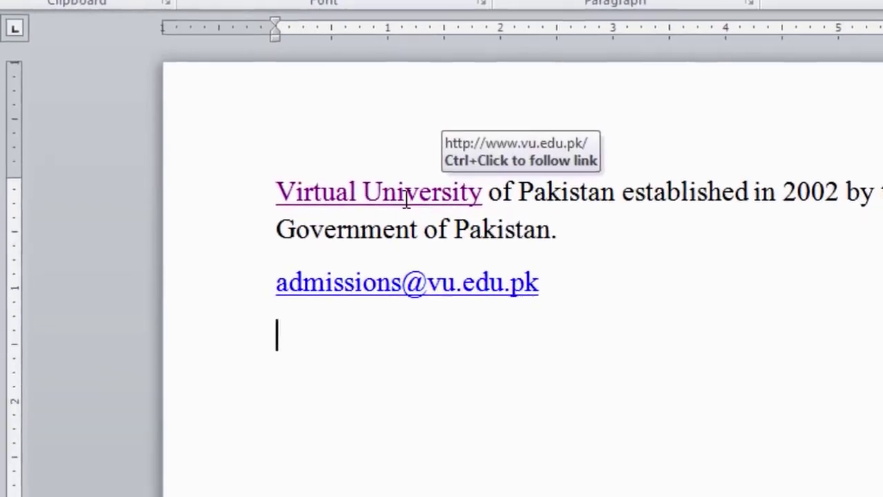
# Bring up Edit Hyperlink for the Virtual University link to review its settings
pyautogui.rightClick(373, 318)
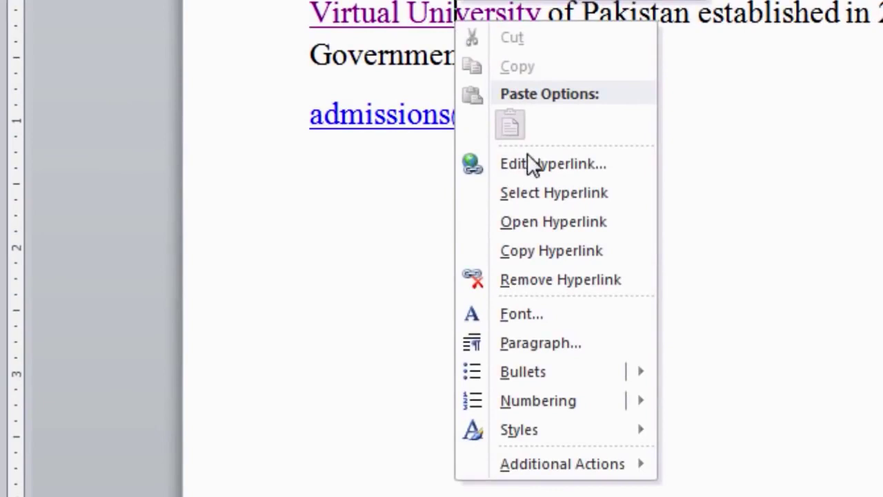
pyautogui.click(536, 168)
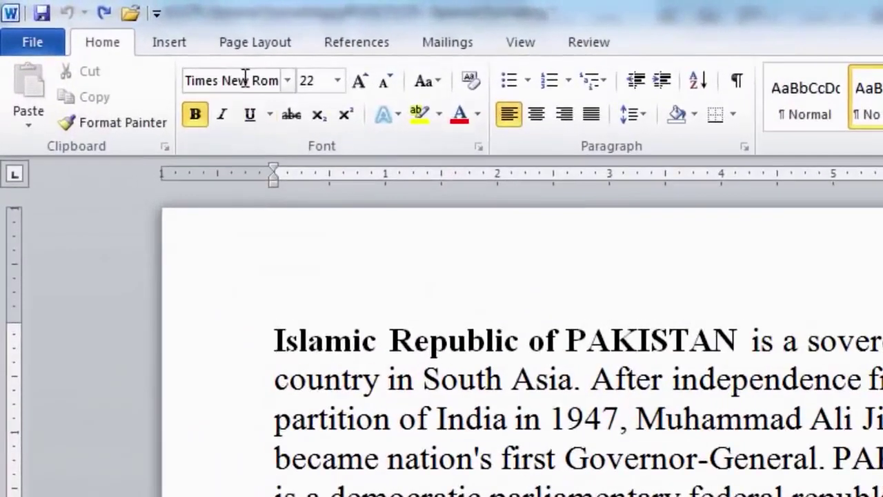
# Open the Page Borders settings from the Page Layout ribbon
pyautogui.click(245, 52)
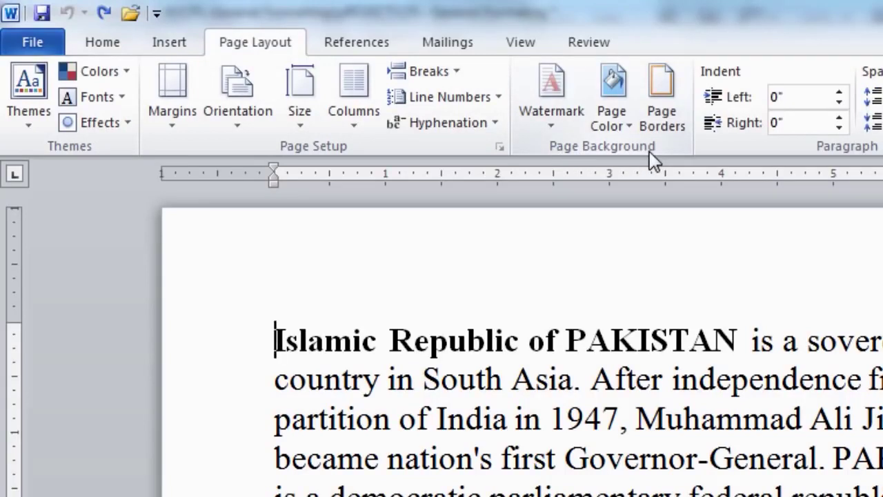
pyautogui.click(654, 123)
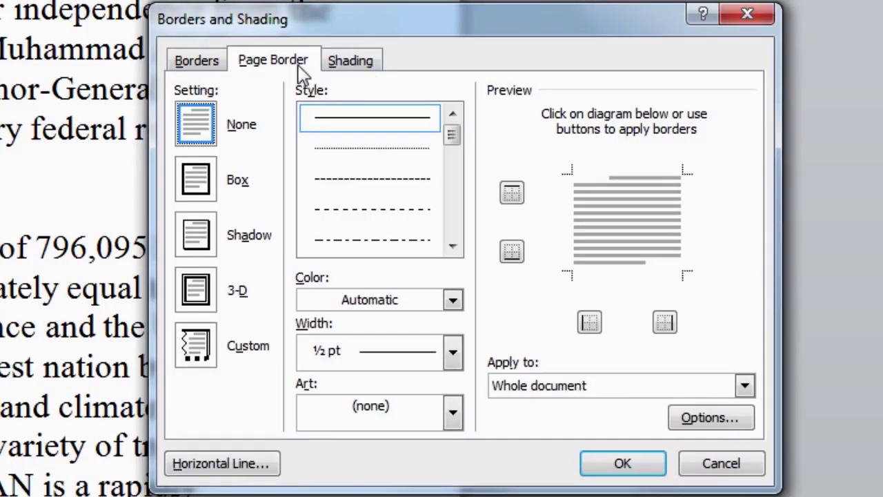
# Look through the Page Border and Shading options, ending on the paragraph Borders settings
pyautogui.click(199, 62)
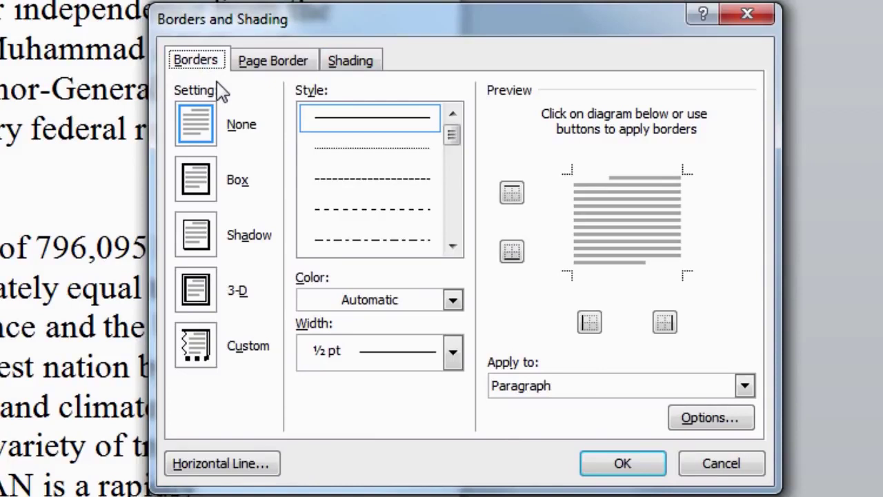
pyautogui.click(264, 69)
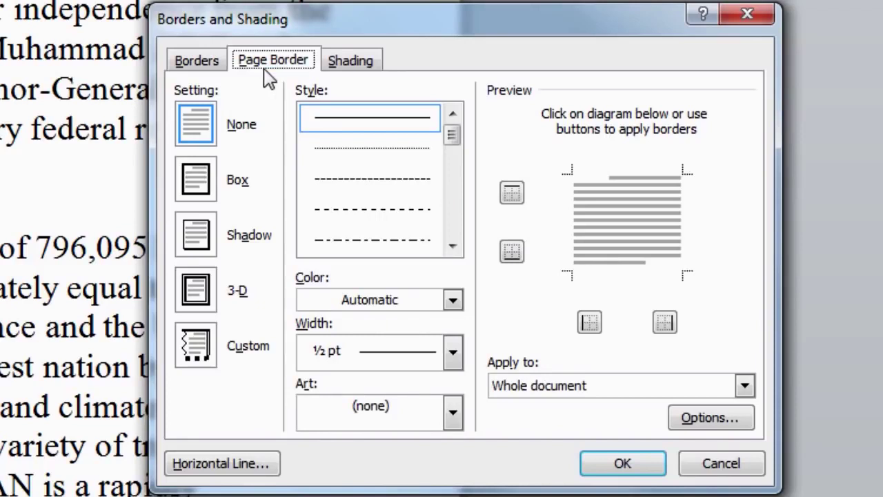
pyautogui.click(349, 77)
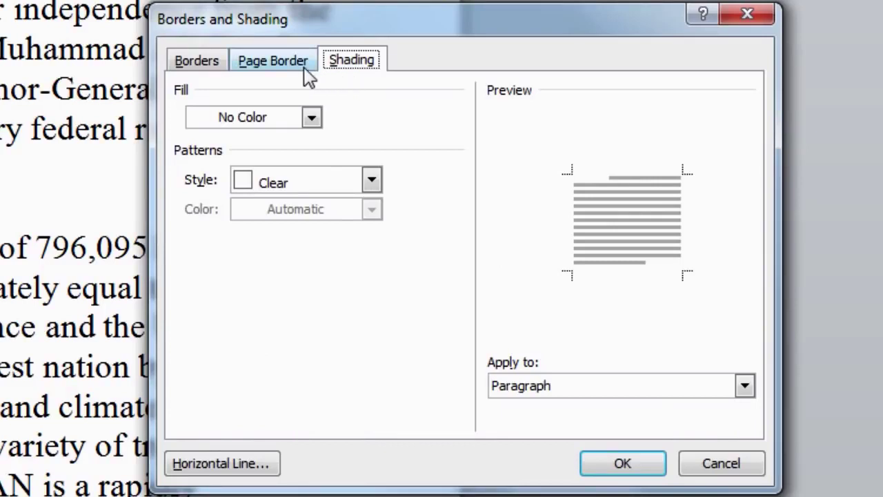
pyautogui.click(215, 68)
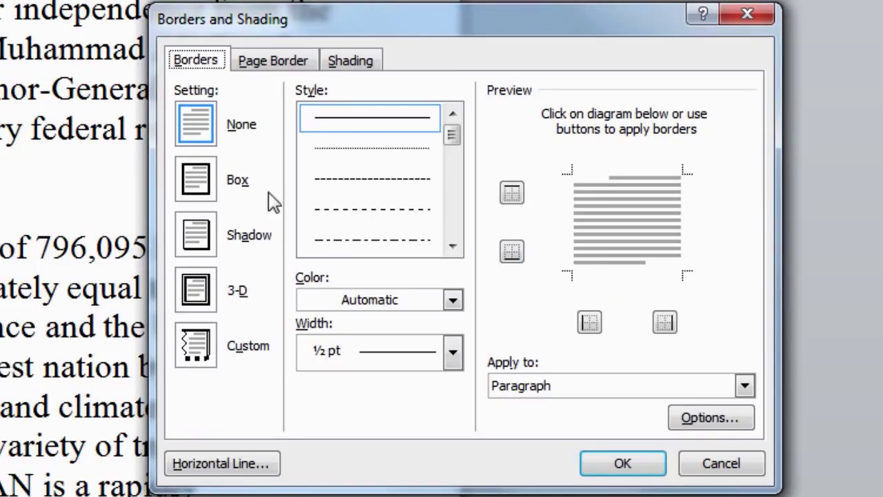
# Choose the Shadow border setting after trying Box and 3-D
pyautogui.click(197, 180)
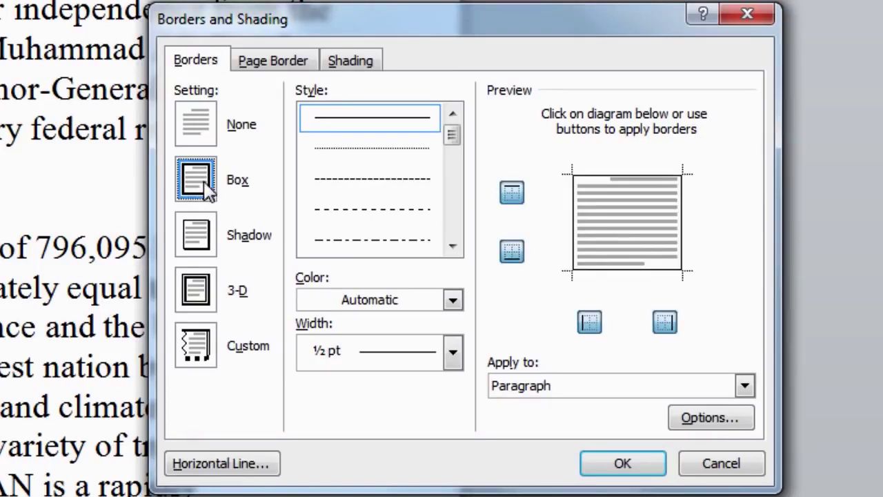
pyautogui.click(205, 246)
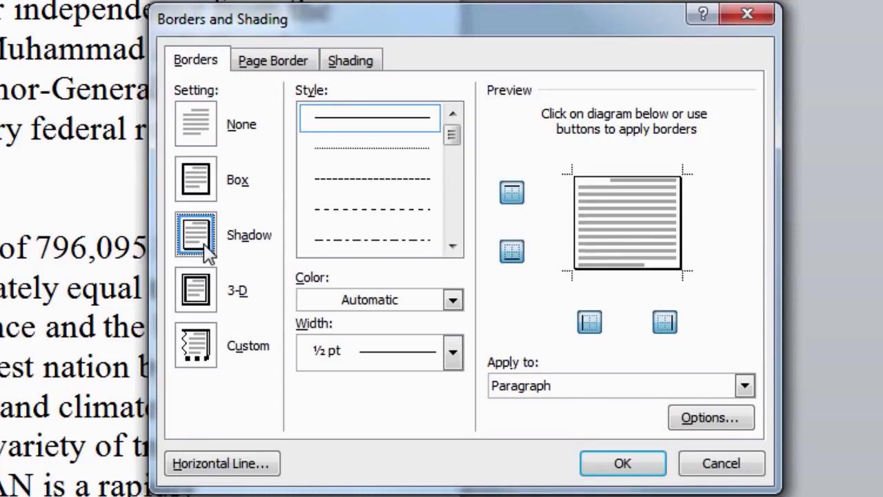
pyautogui.click(207, 305)
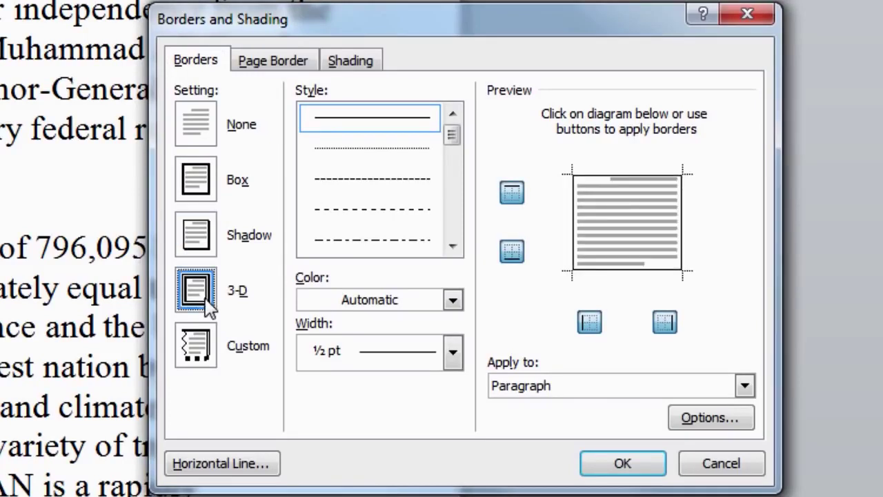
pyautogui.click(201, 350)
pyautogui.click(203, 304)
pyautogui.click(200, 248)
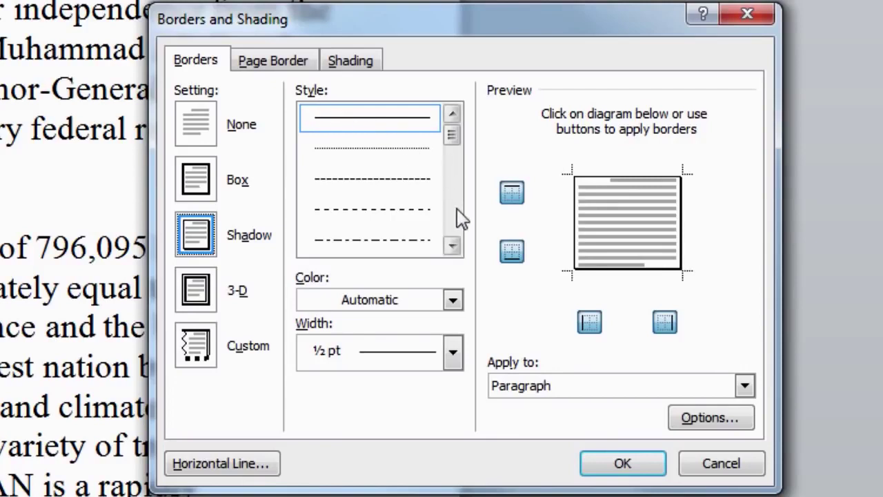
# Pick the plain solid line at the top of the border Style list
pyautogui.click(453, 247)
pyautogui.click(453, 247)
pyautogui.click(453, 247)
pyautogui.click(453, 247)
pyautogui.click(452, 247)
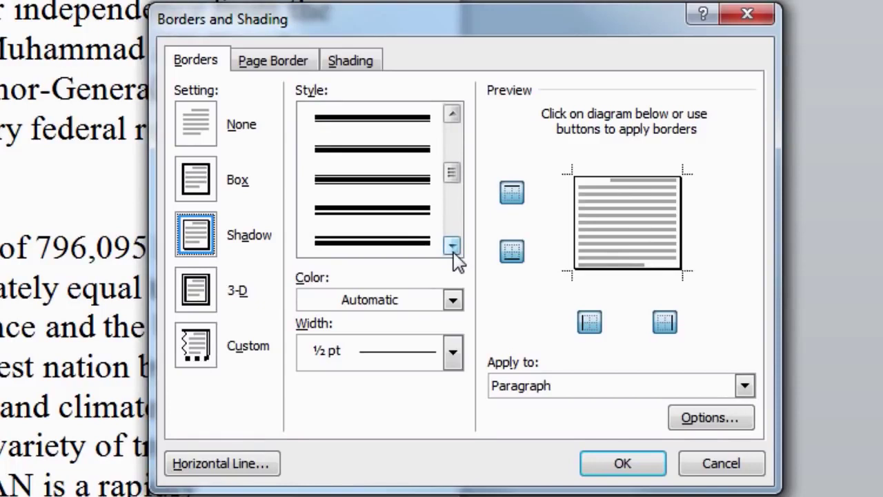
pyautogui.moveTo(452, 171); pyautogui.dragTo(454, 134)
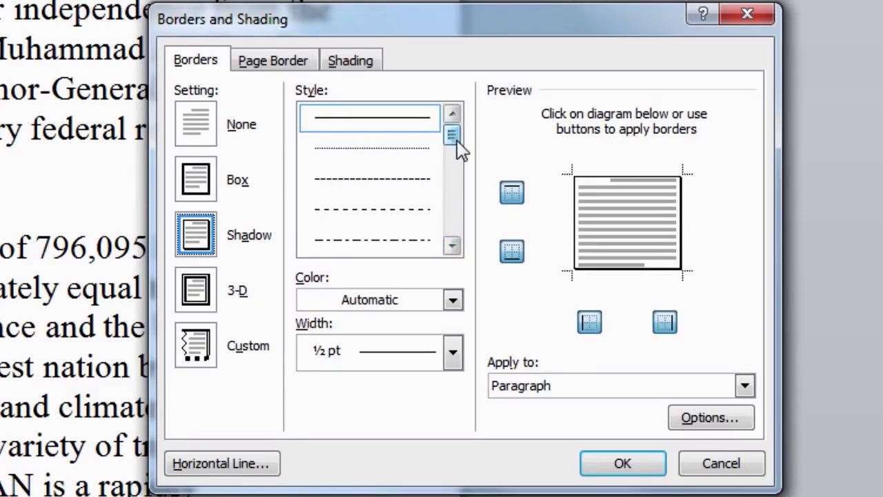
pyautogui.click(400, 124)
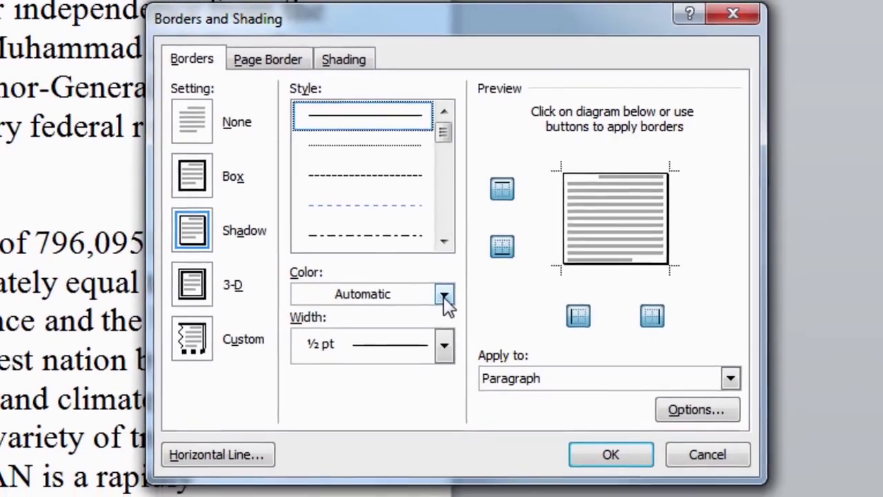
# Set the border colour to blue and the width to 3 pt
pyautogui.click(452, 303)
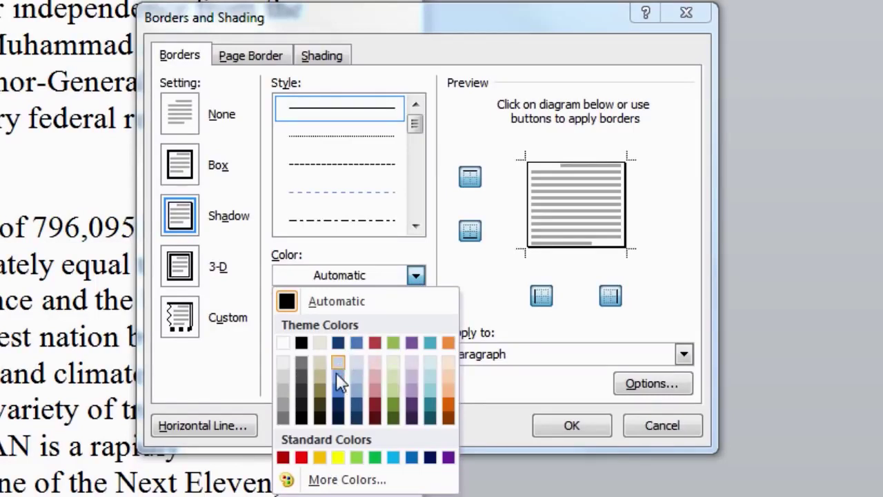
pyautogui.click(342, 391)
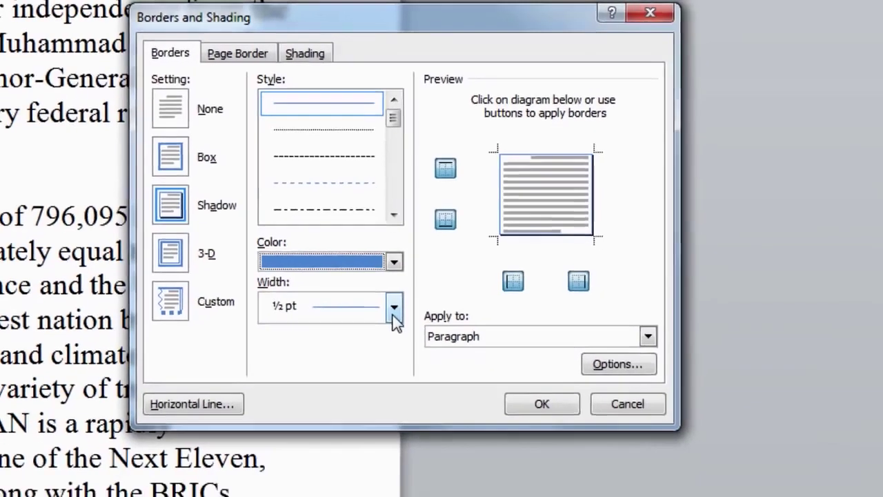
pyautogui.click(415, 324)
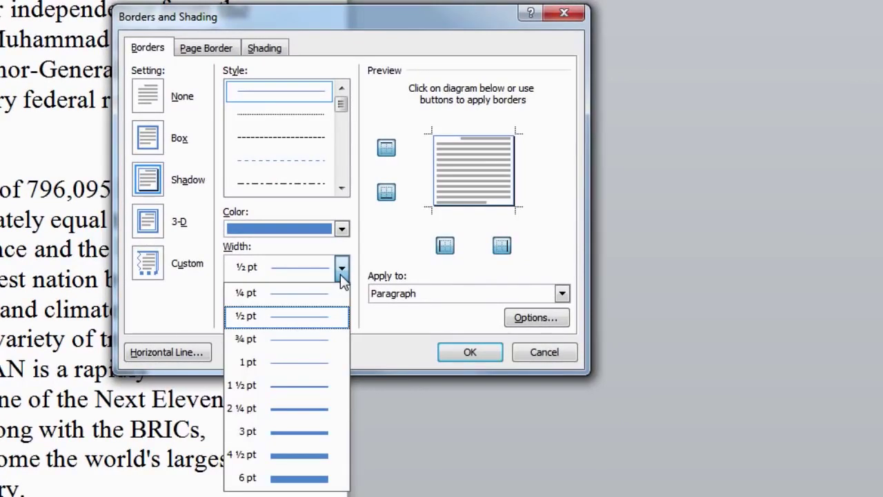
pyautogui.press('Up')
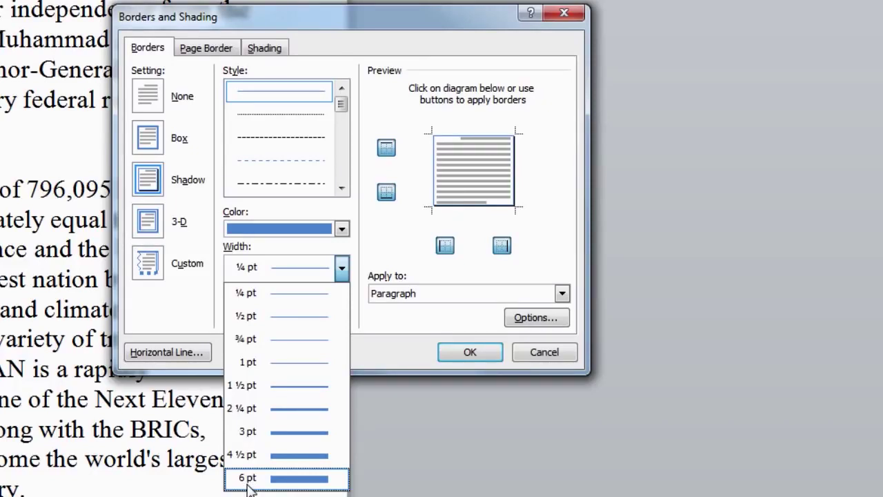
pyautogui.click(253, 438)
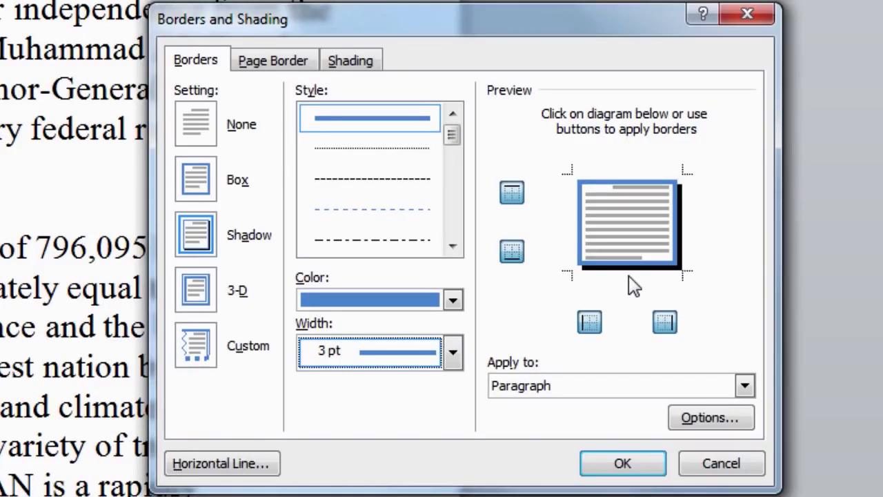
# Confirm the Borders and Shading dialog so the blue 3 pt shadow border takes effect
pyautogui.click(630, 469)
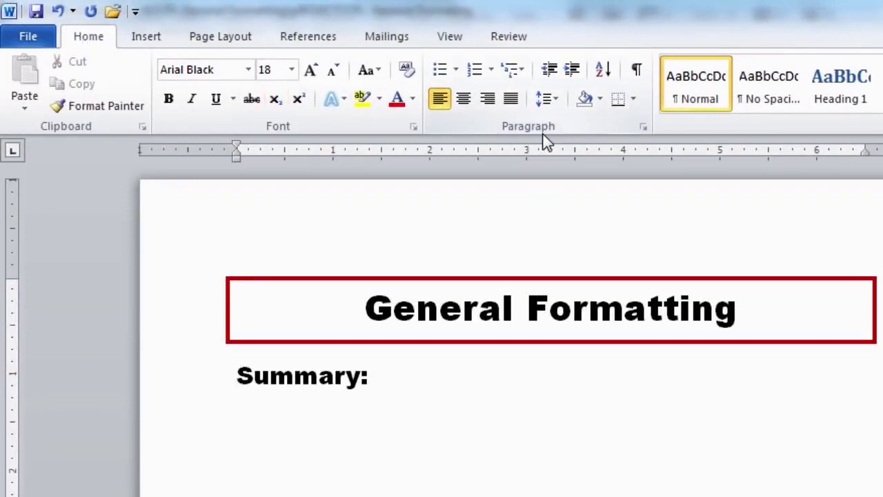
# Bullet the 'Summary:' line and show the bullet style gallery
pyautogui.click(445, 73)
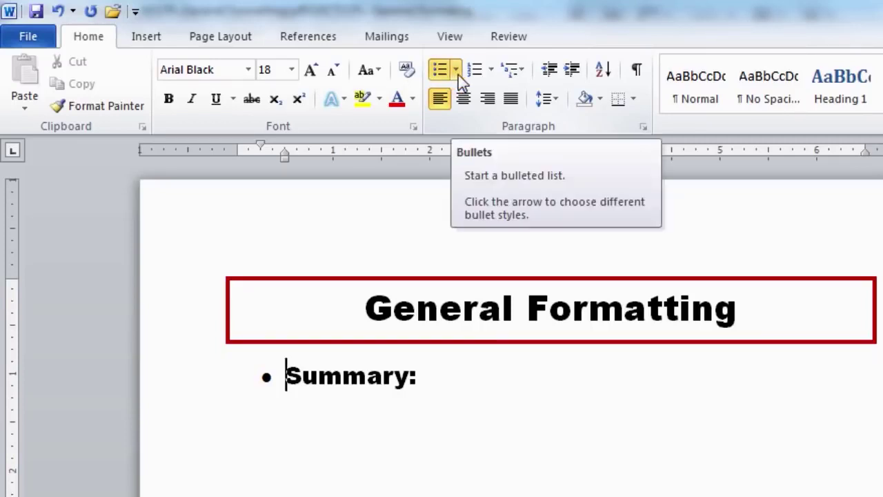
pyautogui.click(456, 70)
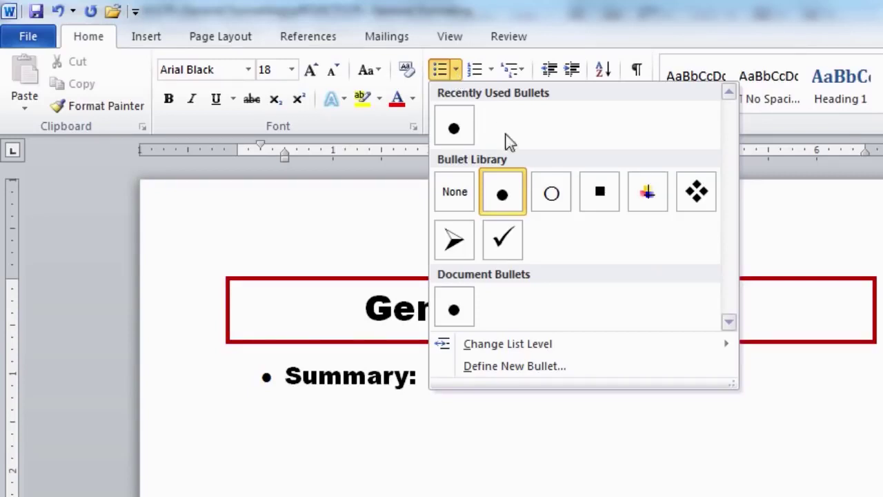
# Use diamond bullets for 'Summary of CPL:' and 'Word Processing', then end the list
pyautogui.click(696, 194)
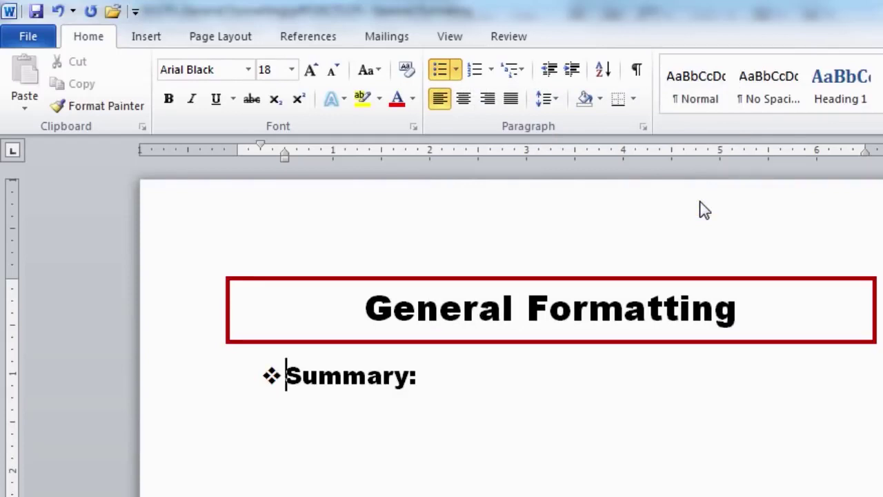
pyautogui.click(410, 376)
pyautogui.write('of ')
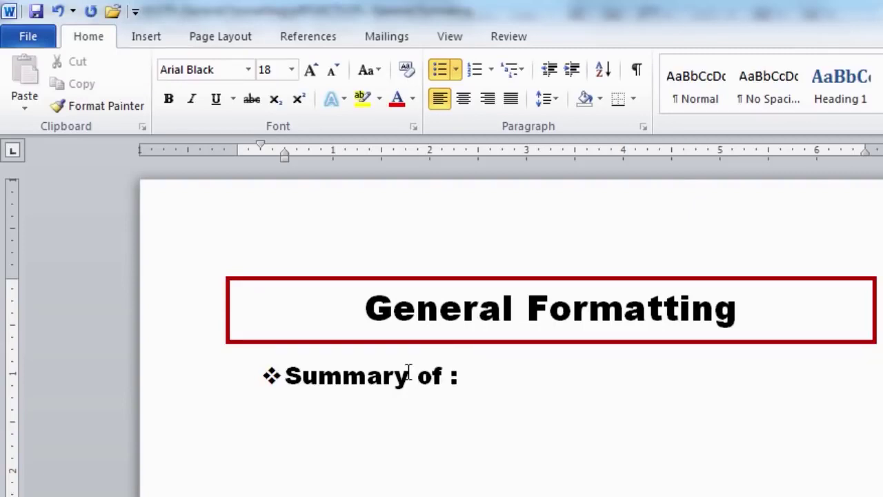
pyautogui.write('CPL')
pyautogui.press('Return')
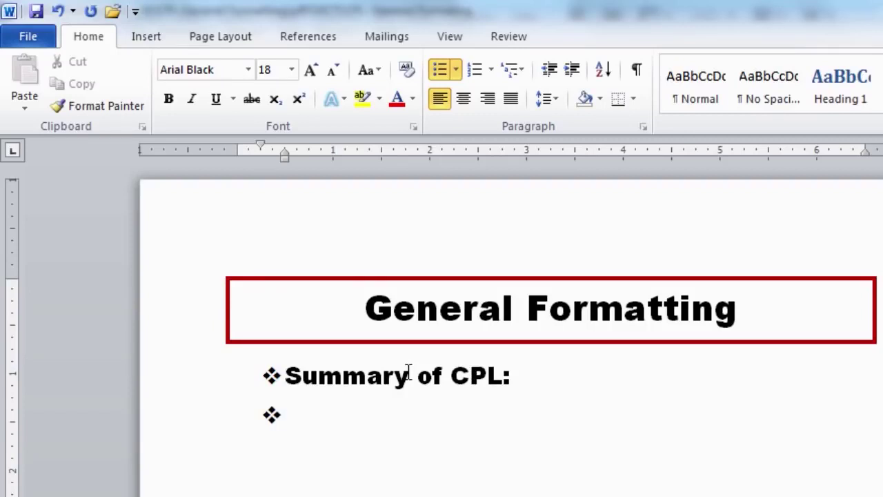
pyautogui.write('Word Pr')
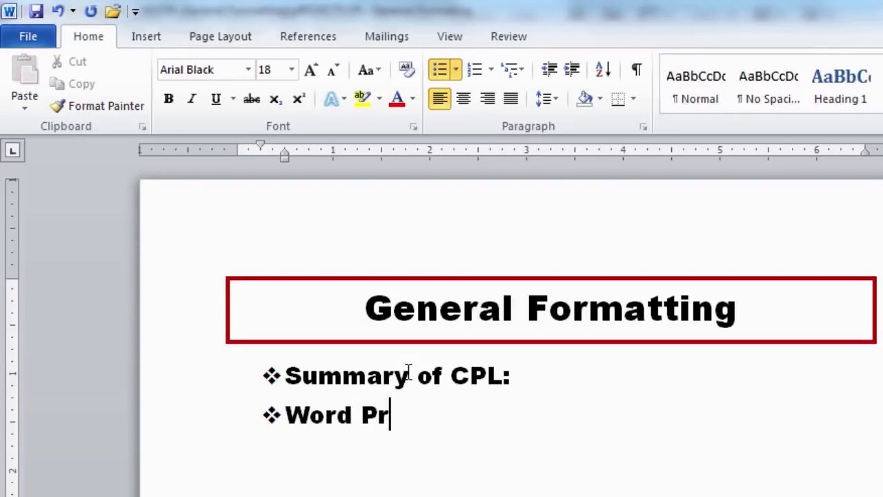
pyautogui.write('ocessi')
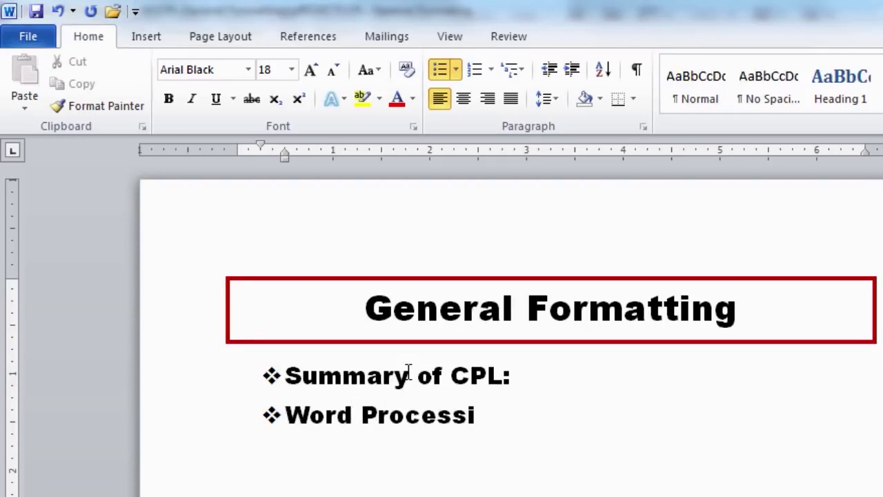
pyautogui.write('ng')
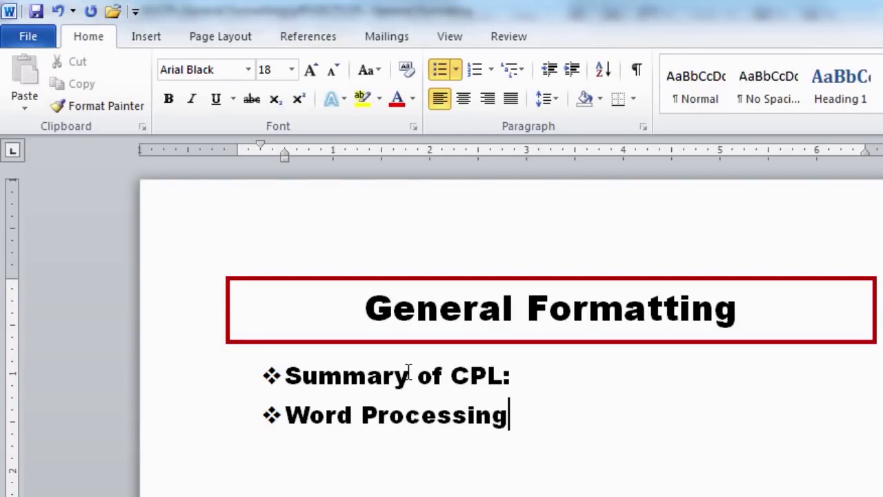
pyautogui.press('Return')
pyautogui.press('Return')
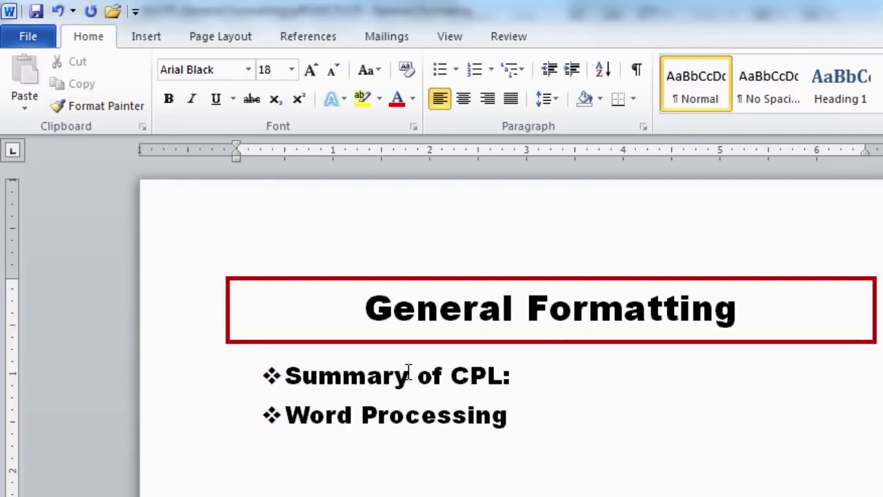
# Replace the hand-typed 1) with a numbered list in the 1) 2) 3) format
pyautogui.write('1')
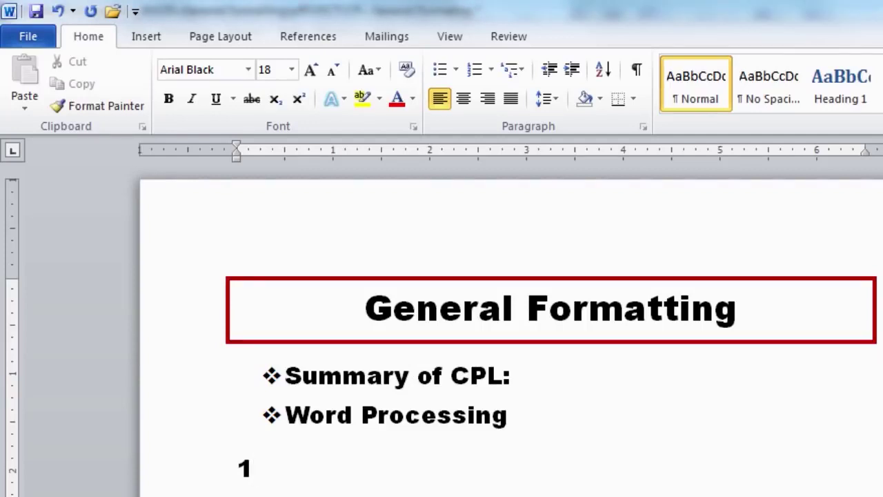
pyautogui.press('BackSpace')
pyautogui.write(')')
pyautogui.press('BackSpace')
pyautogui.press('BackSpace')
pyautogui.click(476, 72)
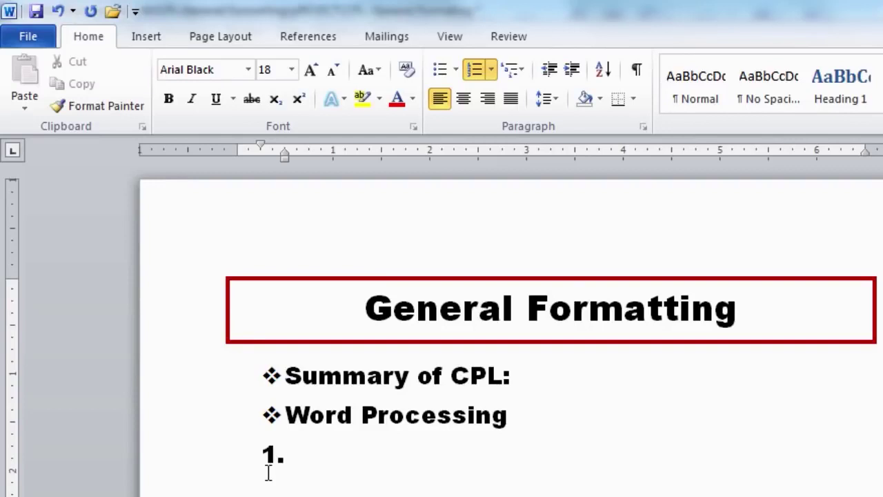
pyautogui.click(491, 70)
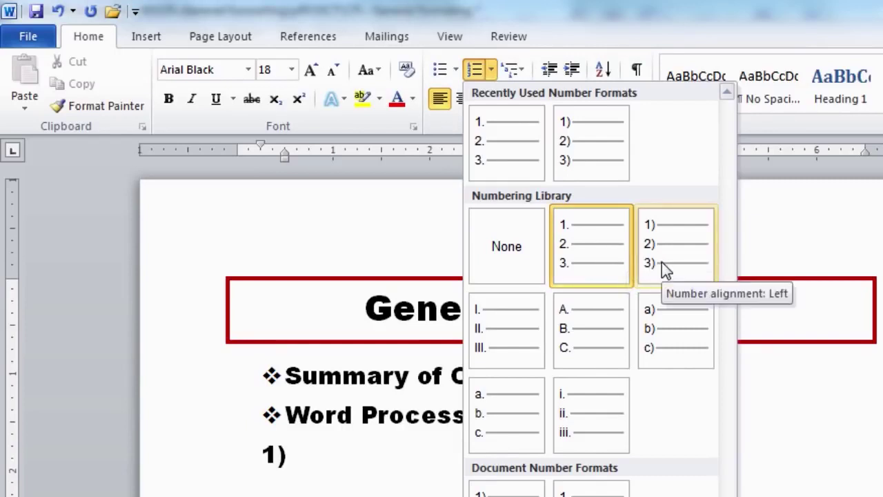
pyautogui.click(675, 277)
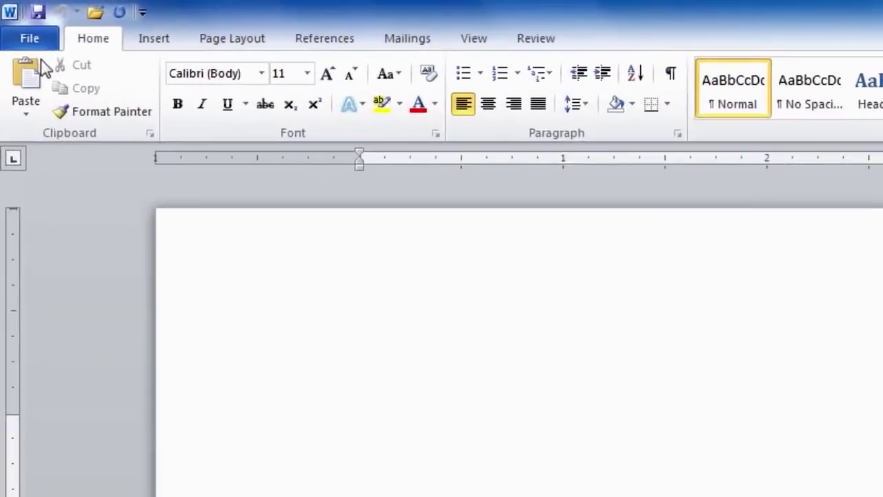
# Show the Available Templates page for creating a new document
pyautogui.click(40, 48)
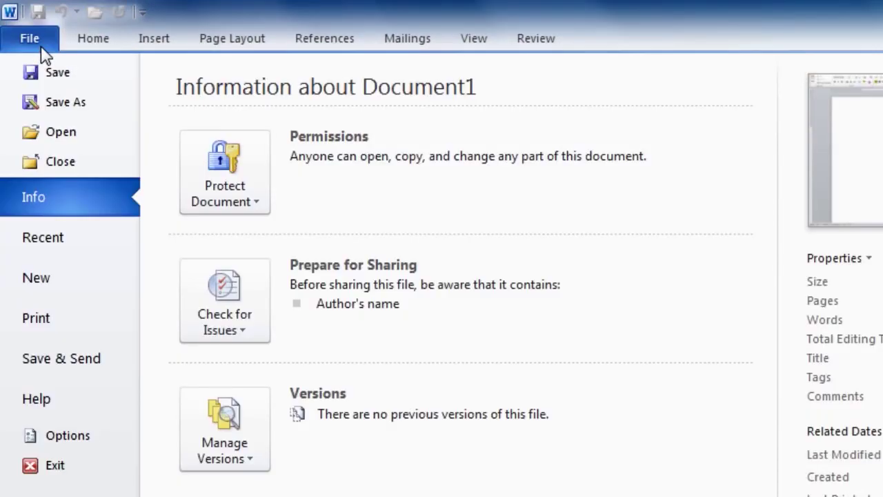
pyautogui.click(47, 279)
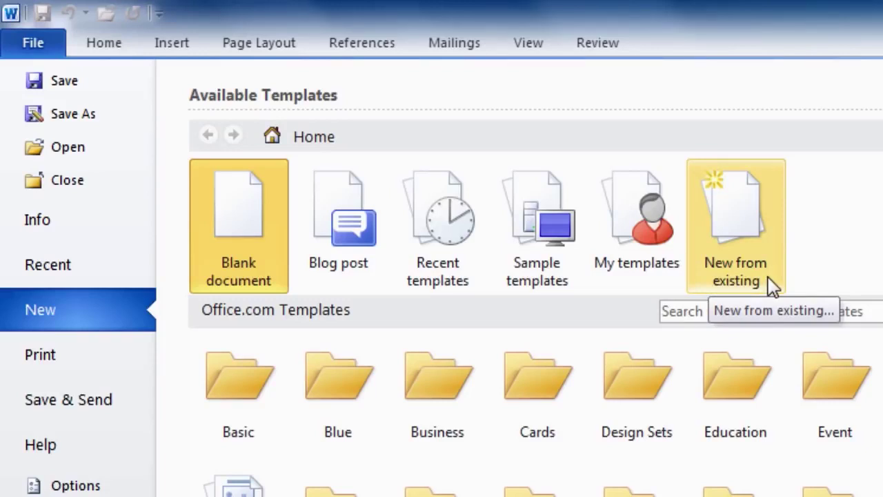
pyautogui.click(552, 276)
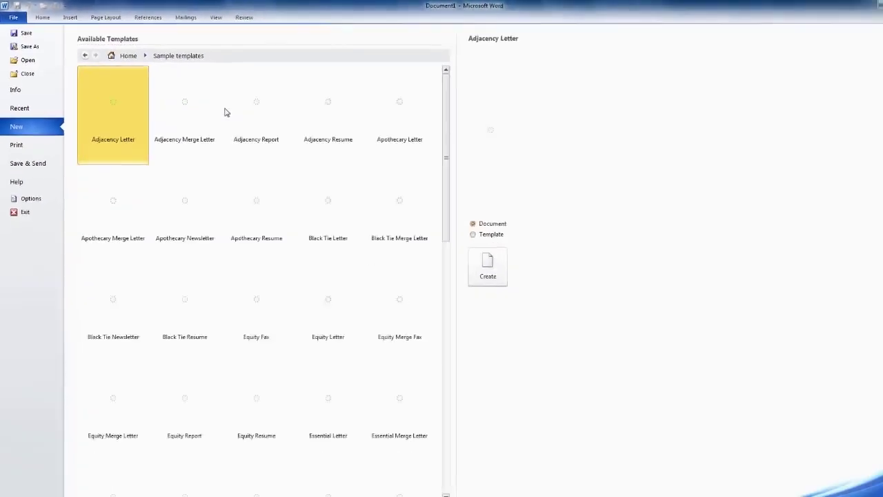
pyautogui.scroll(-3, 421, 228)
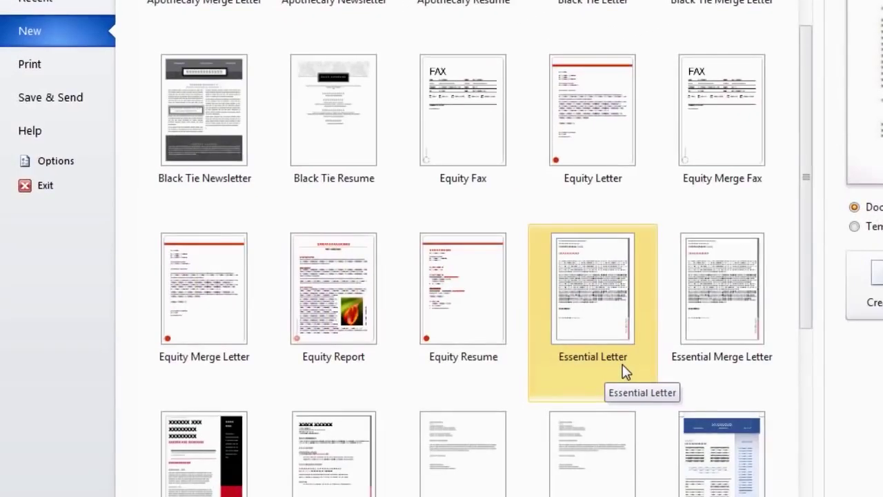
pyautogui.scroll(-5, 449, 447)
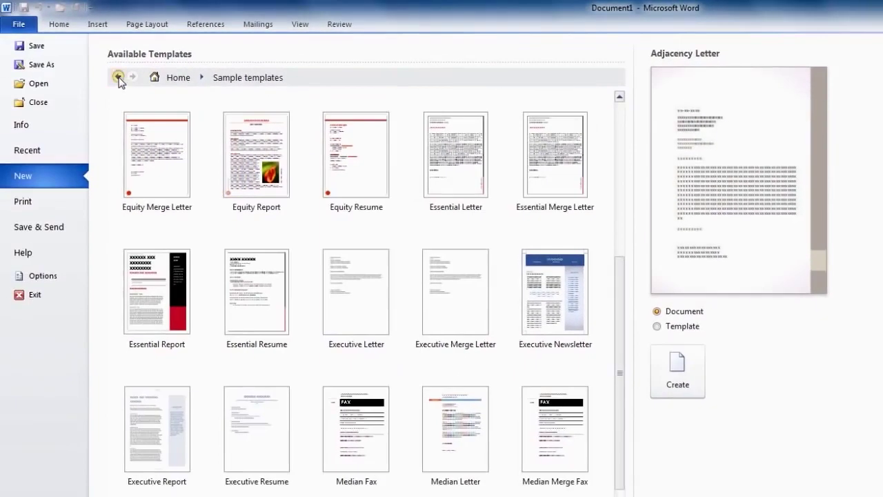
pyautogui.click(119, 77)
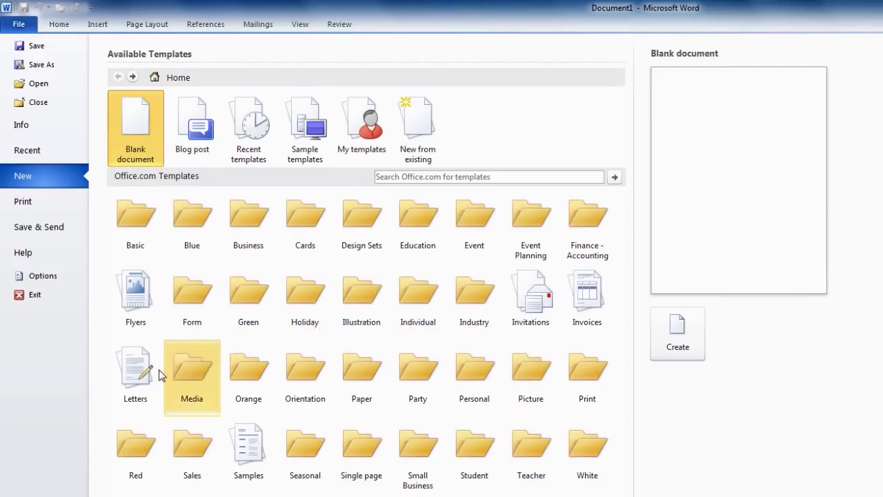
pyautogui.click(142, 399)
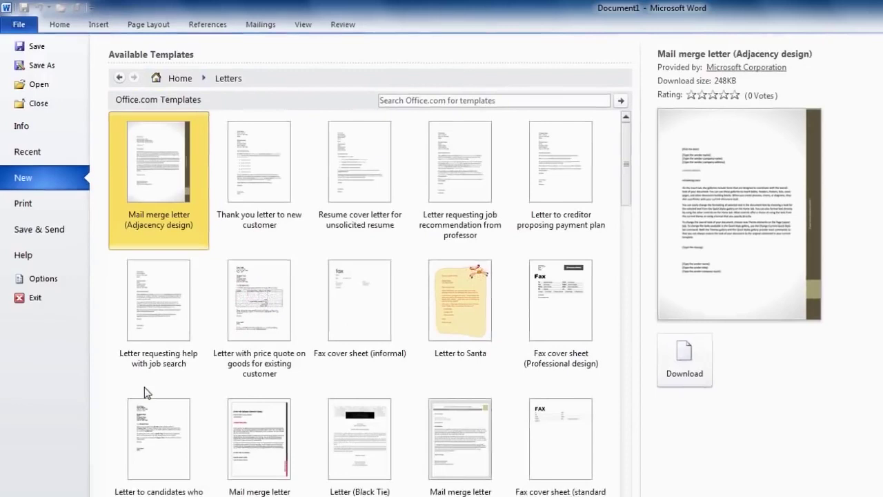
pyautogui.moveTo(627, 201); pyautogui.dragTo(659, 293)
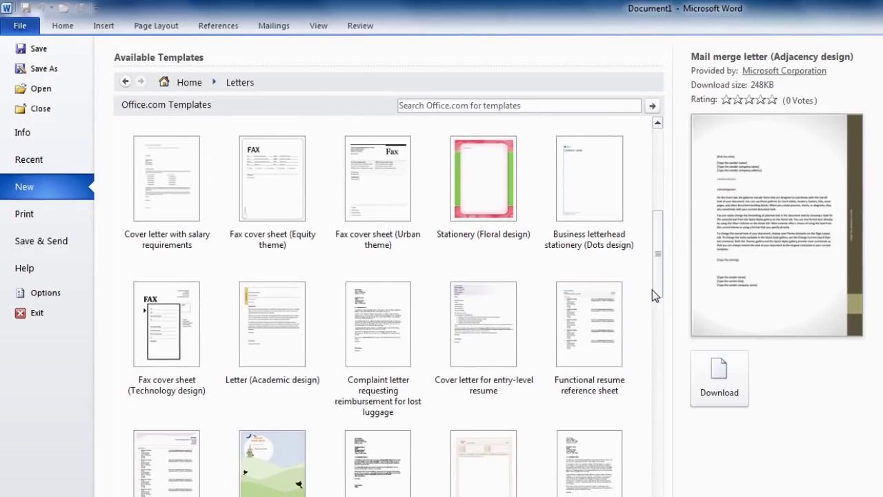
pyautogui.click(291, 345)
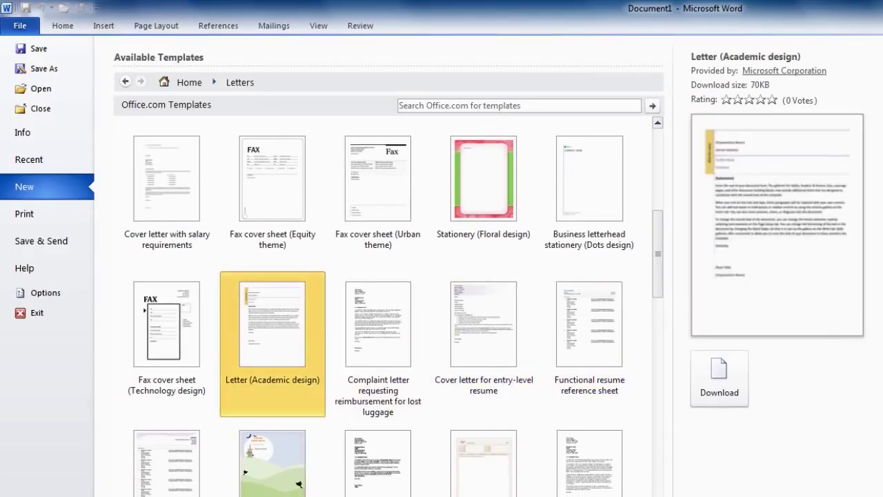
pyautogui.scroll(-6, 290, 455)
pyautogui.click(286, 429)
pyautogui.scroll(1, 178, 77)
pyautogui.click(125, 83)
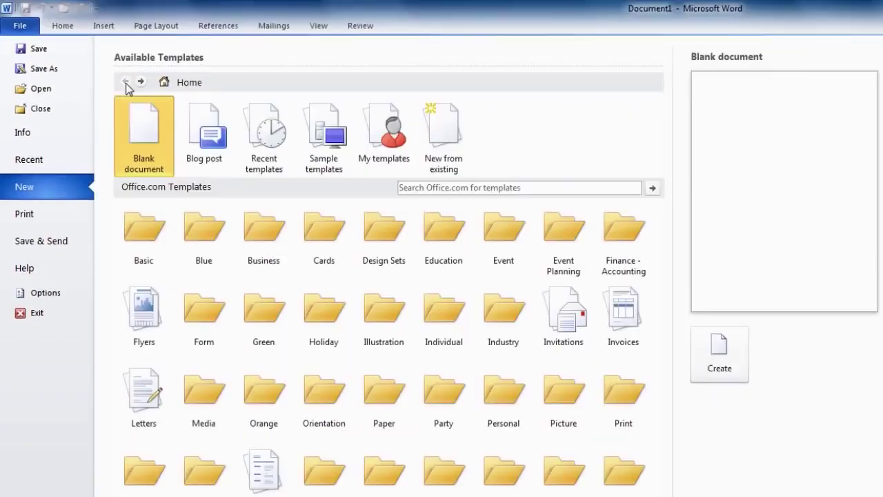
pyautogui.click(322, 234)
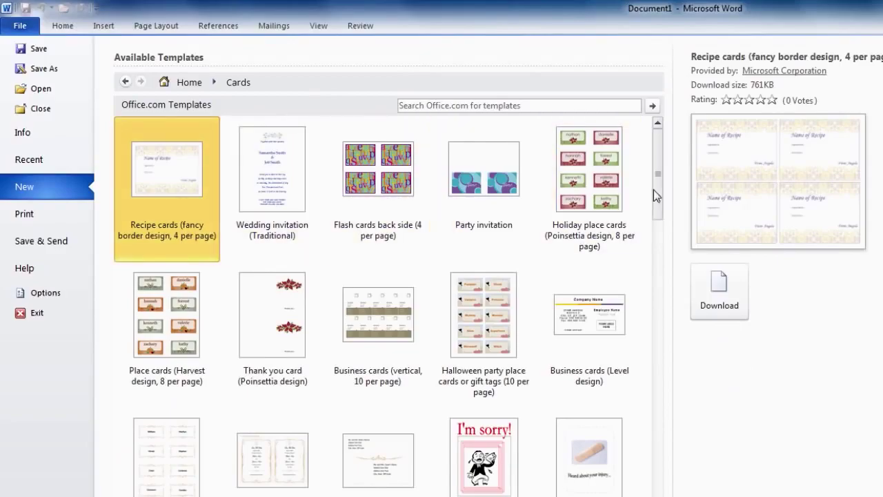
pyautogui.scroll(-10, 661, 206)
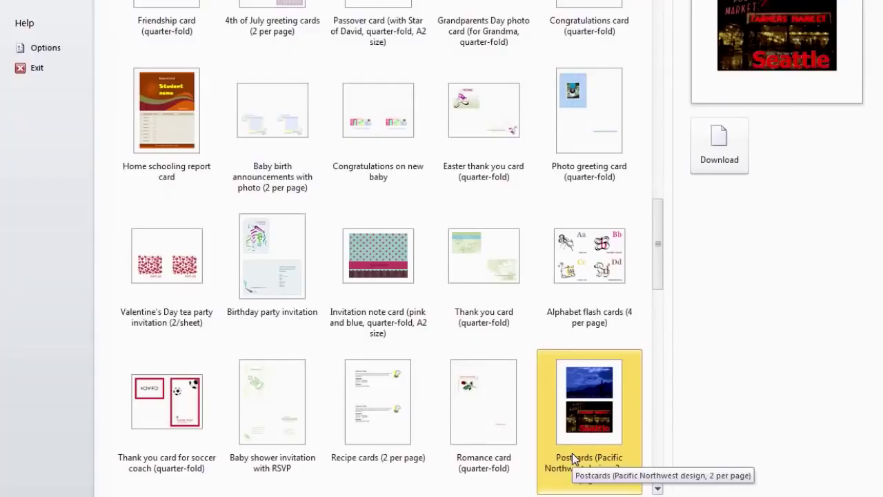
pyautogui.scroll(-5, 389, 476)
pyautogui.click(388, 476)
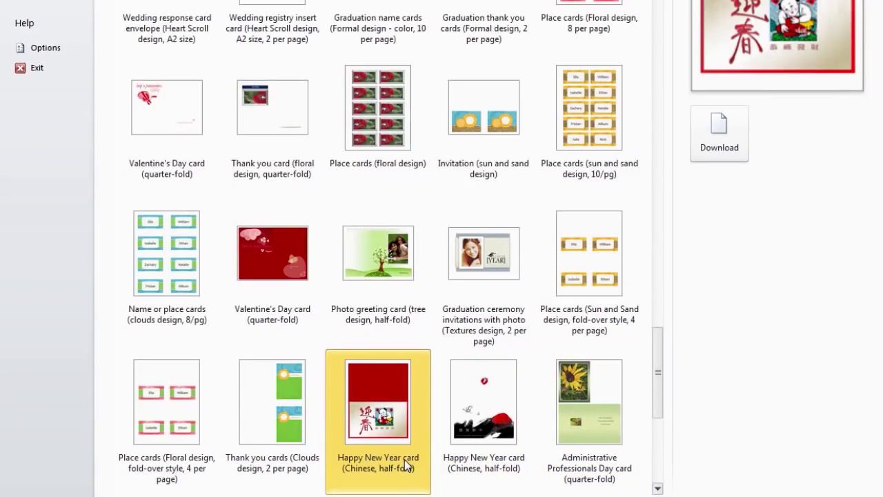
pyautogui.scroll(10, 360, 403)
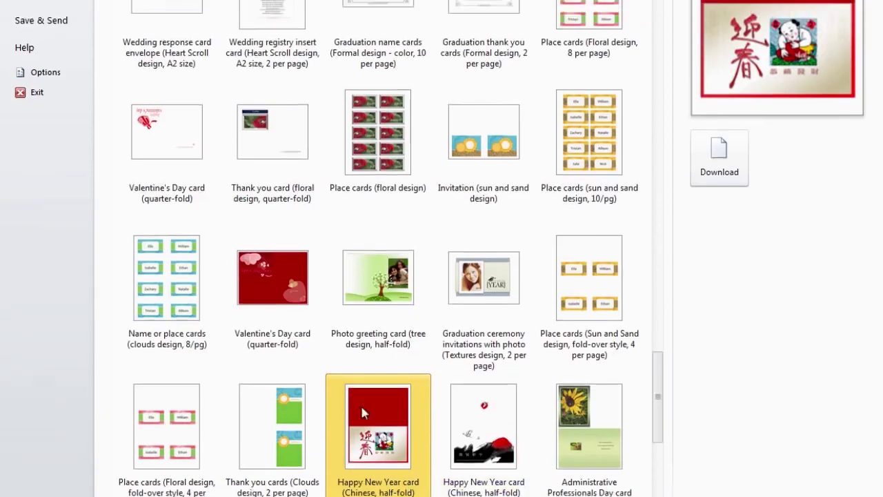
pyautogui.click(166, 82)
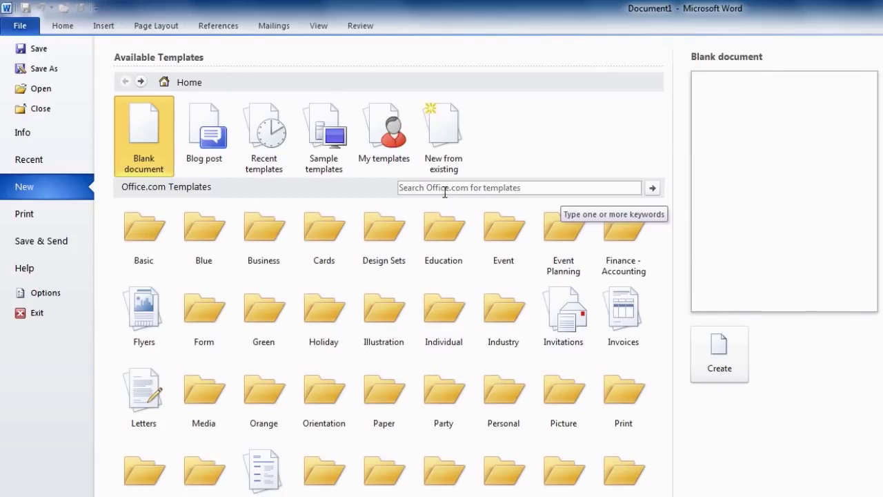
# Search Office.com templates for 'memo'
pyautogui.click(414, 188)
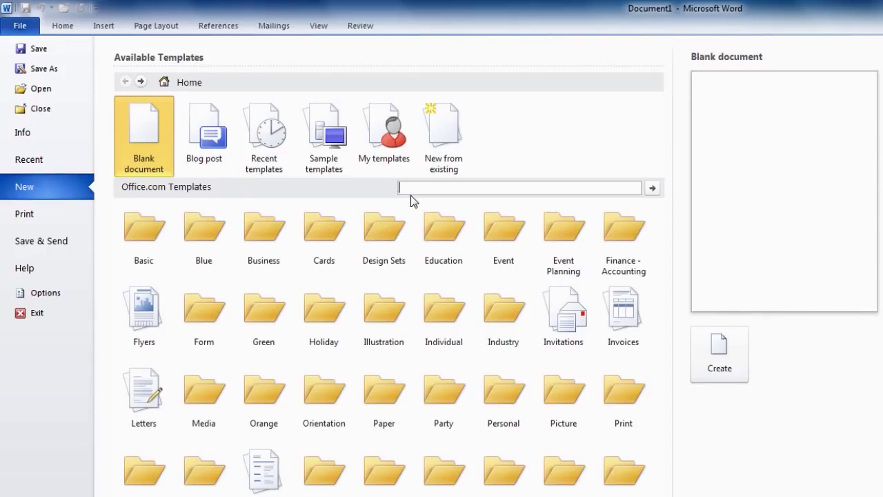
pyautogui.write('memo')
pyautogui.click(651, 188)
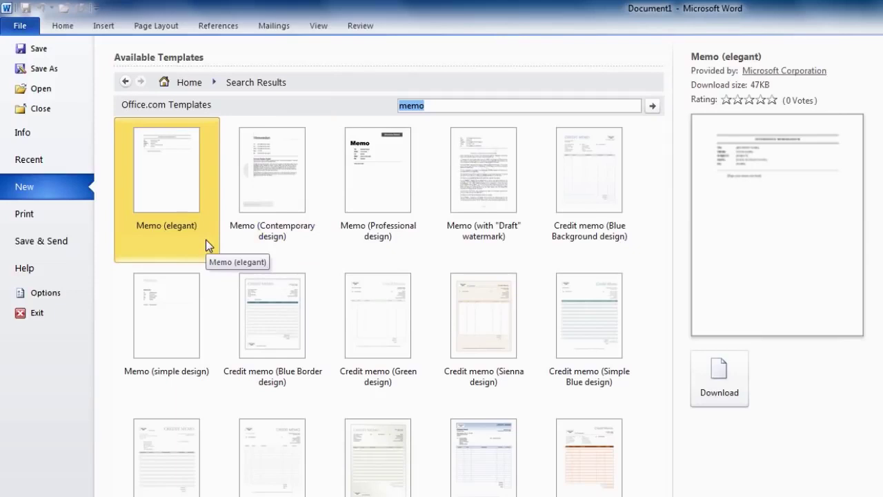
# Preview the memo designs and download Memo (Professional design)
pyautogui.click(282, 239)
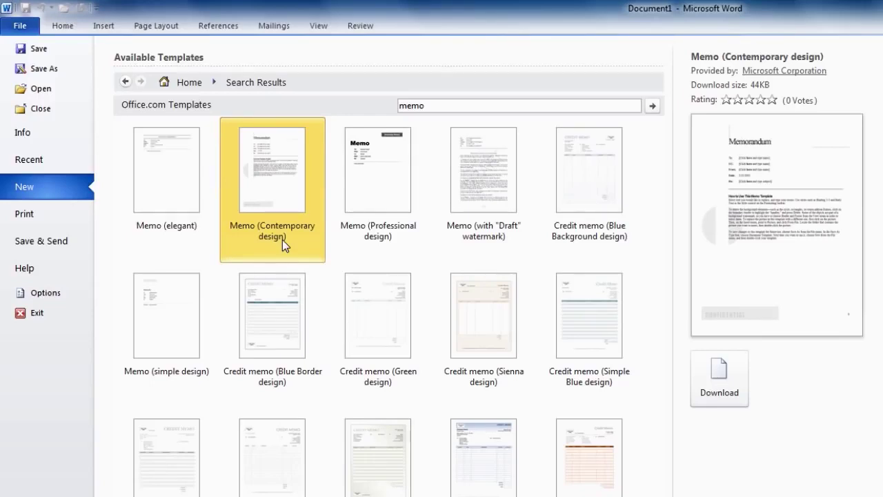
pyautogui.click(382, 236)
pyautogui.doubleClick(382, 236)
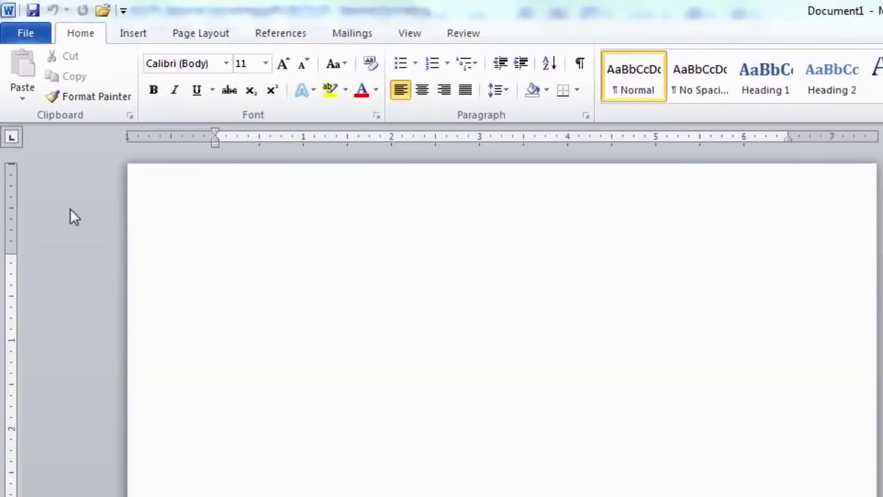
# Create a new template, not a document, from the Executive Letter sample template
pyautogui.click(28, 35)
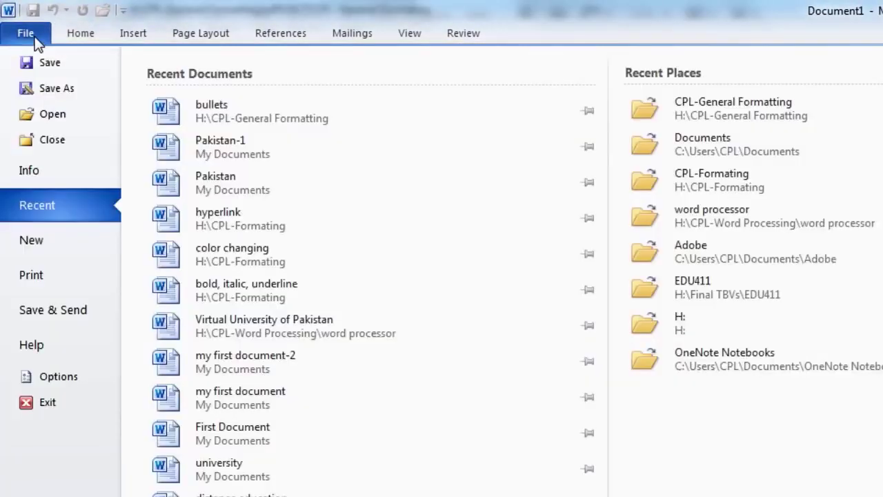
pyautogui.click(35, 242)
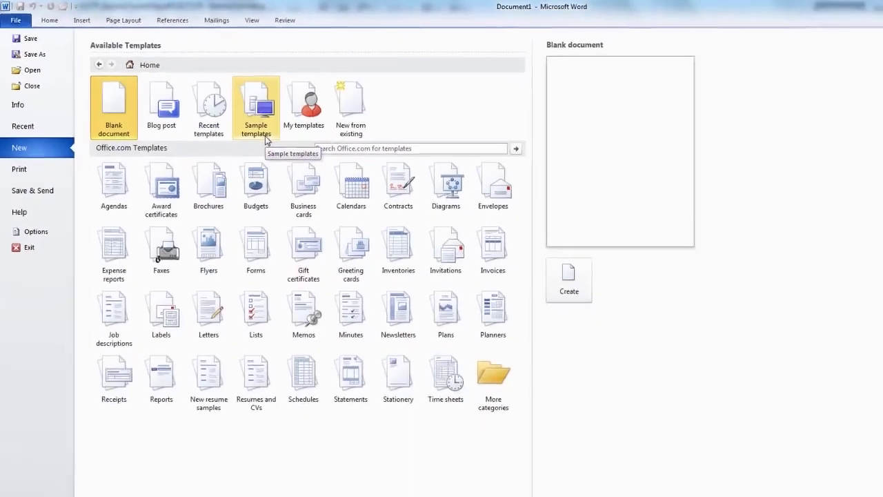
pyautogui.click(314, 165)
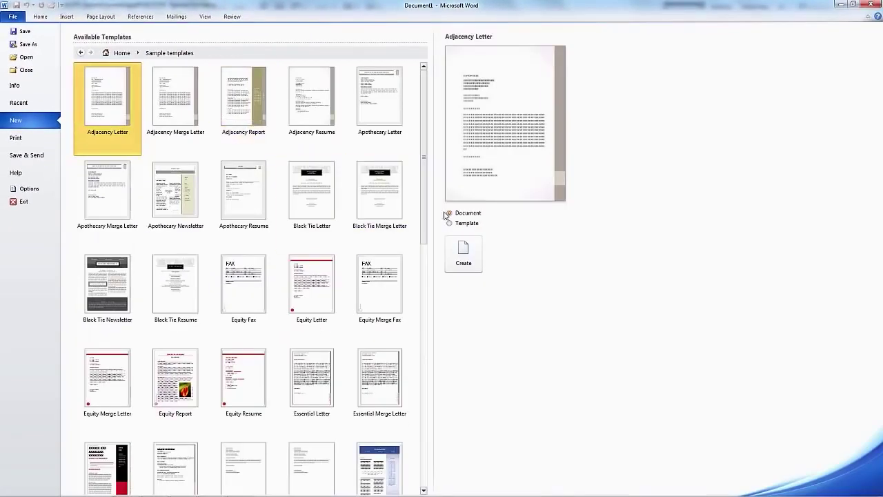
pyautogui.moveTo(424, 221); pyautogui.dragTo(424, 256)
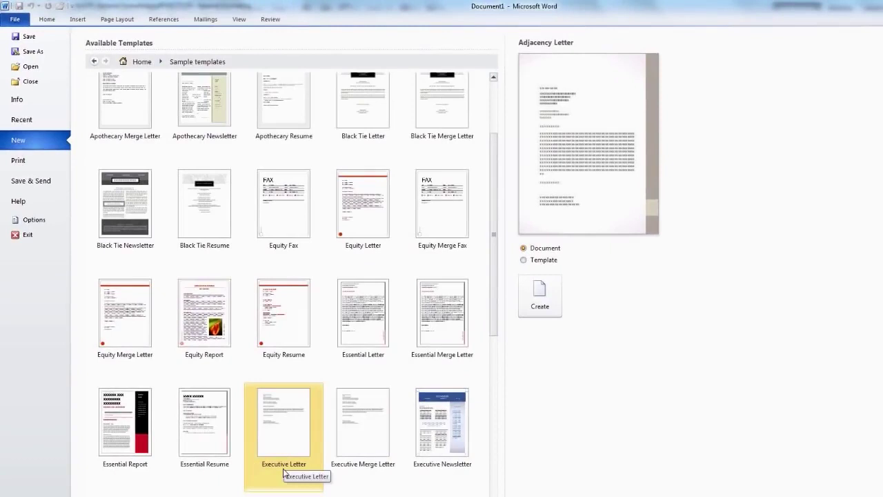
pyautogui.click(283, 472)
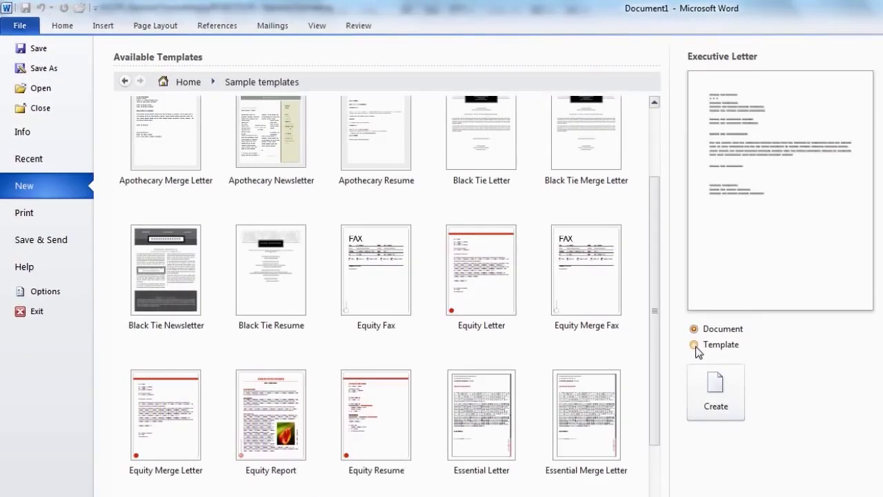
pyautogui.click(694, 345)
pyautogui.click(714, 416)
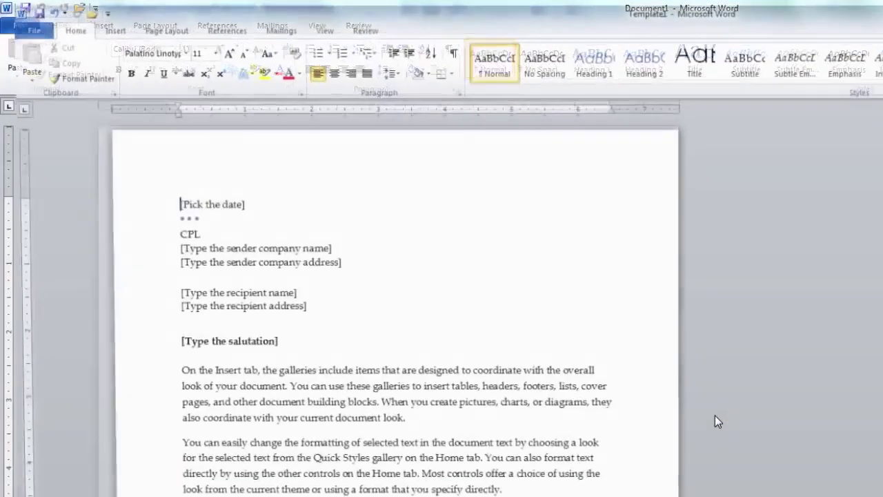
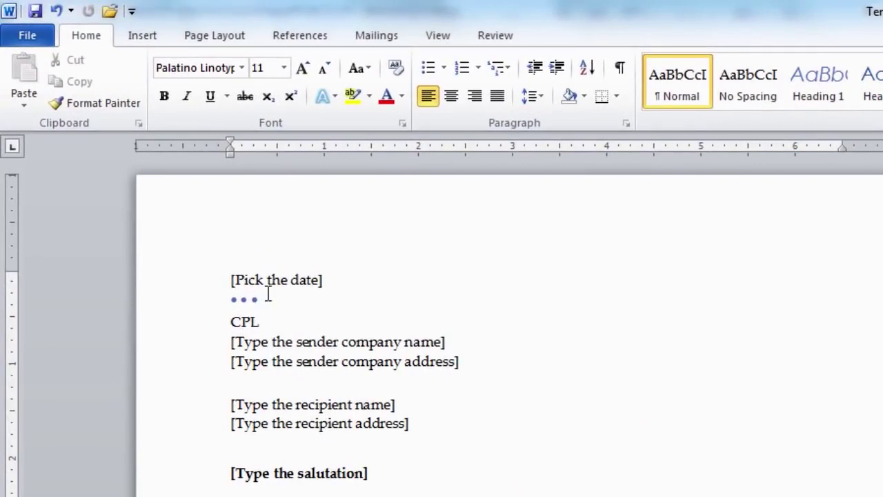
# Pick January 14, 2015 from the date control's calendar so the date reads 1/14/2015
pyautogui.click(260, 279)
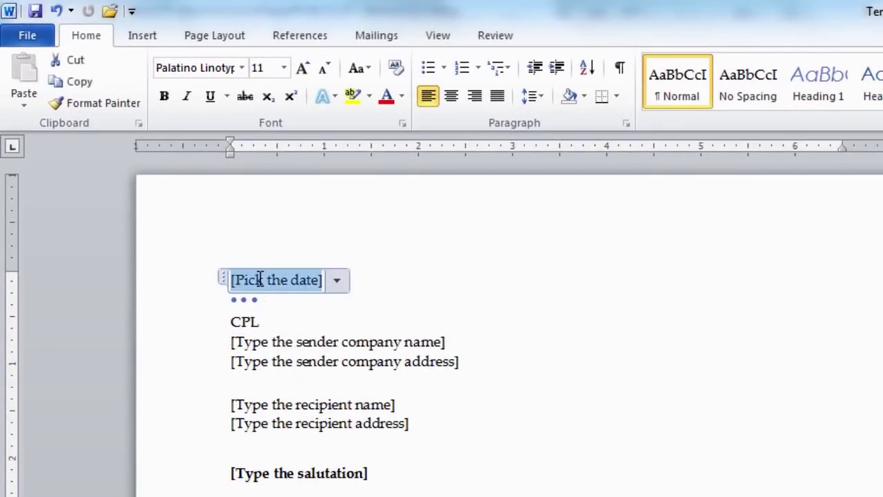
pyautogui.click(336, 288)
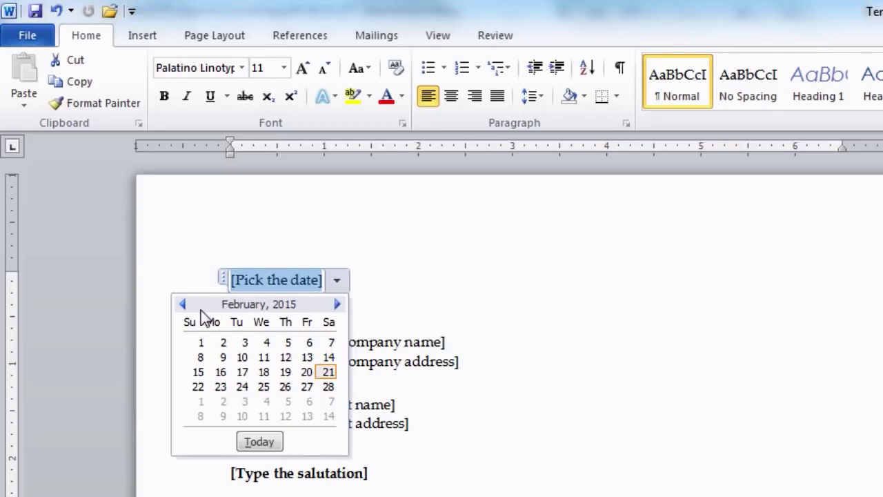
pyautogui.click(182, 305)
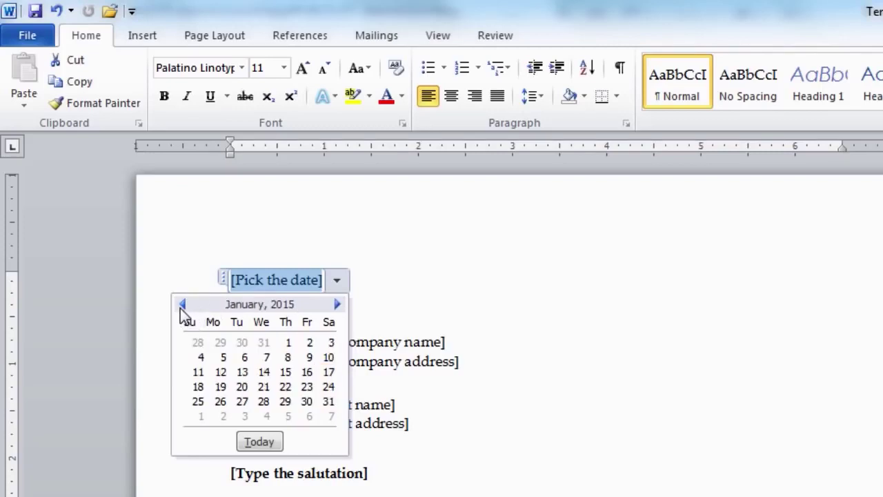
pyautogui.click(264, 373)
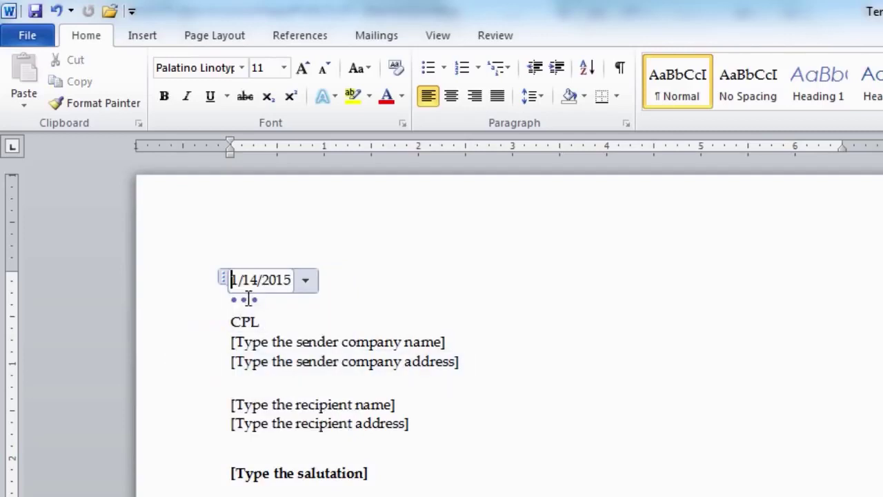
pyautogui.click(296, 343)
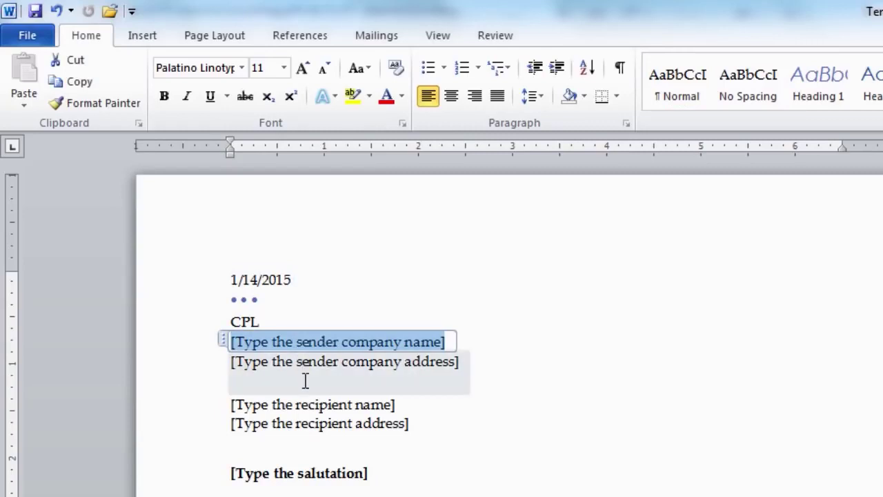
# Enter the sender's name, plus 'Virtual University' and its campus street address on two lines
pyautogui.click(239, 361)
pyautogui.write('Virtual University')
pyautogui.press('Return')
pyautogui.write('M.A Jinnah Campus, Defence Road')
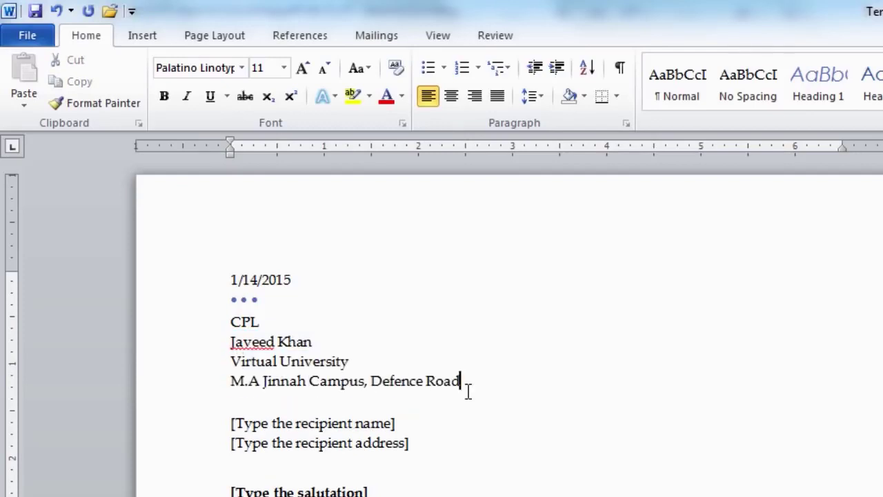
pyautogui.write(', Off Raiwind Road, Lahore.')
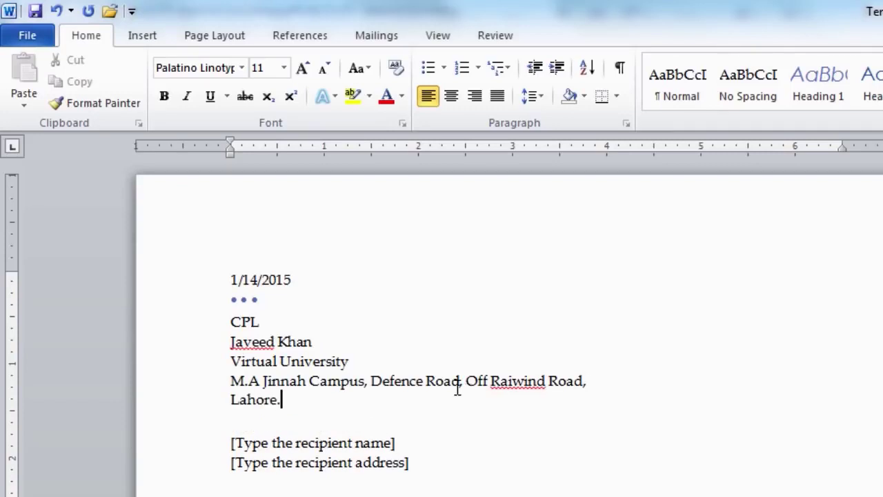
# Fill in the recipient's name and two-line address, and the salutation 'Dear Sir,'
pyautogui.click(272, 442)
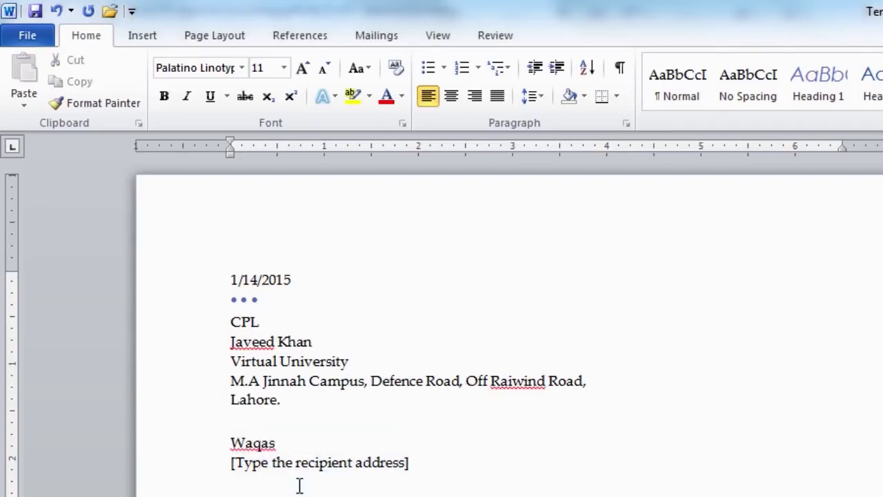
pyautogui.click(249, 463)
pyautogui.press('Return')
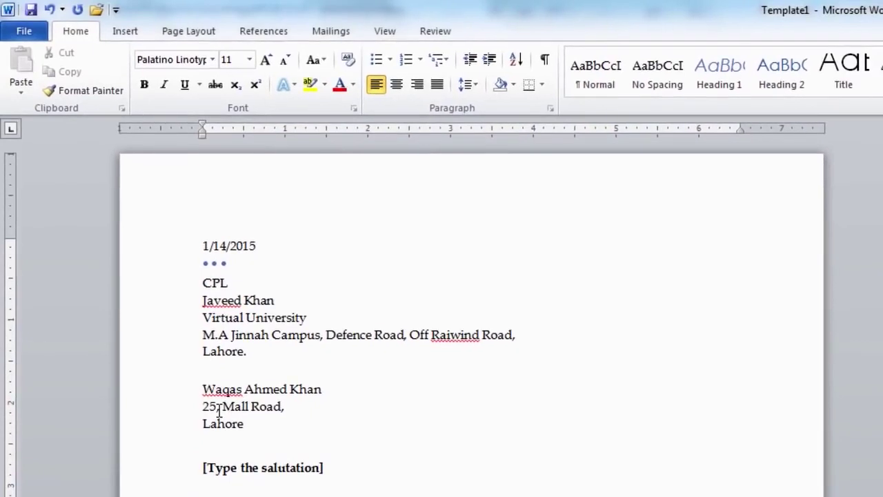
pyautogui.click(215, 474)
pyautogui.write('Dear Sir,')
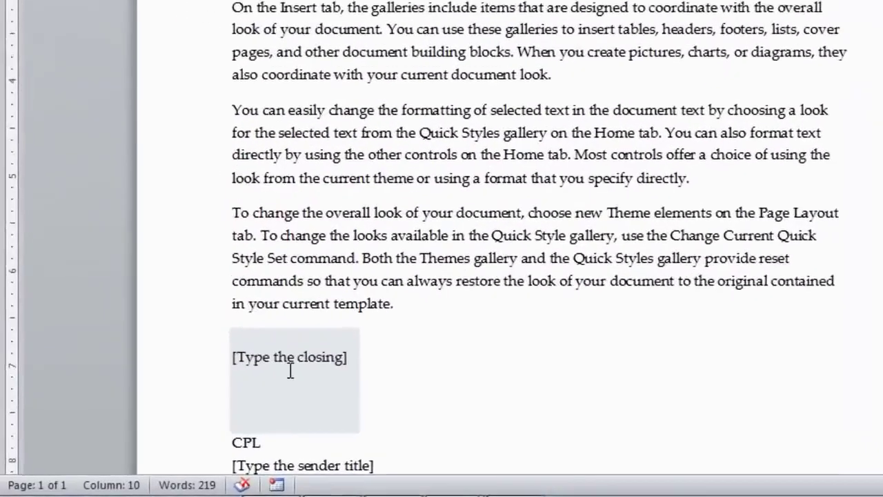
# Type the closing 'Yours Sincerely' and the sender title 'Project Manager'
pyautogui.click(134, 432)
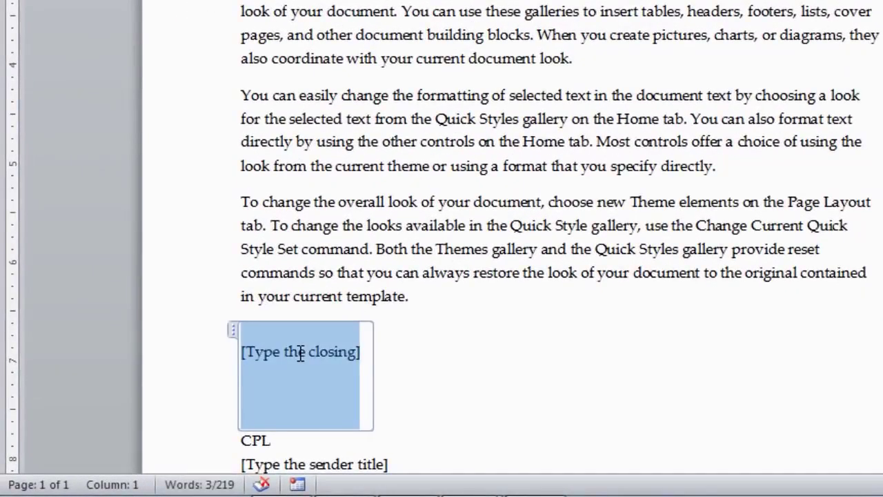
pyautogui.write('Yours Sincerely')
pyautogui.scroll(-1, 305, 379)
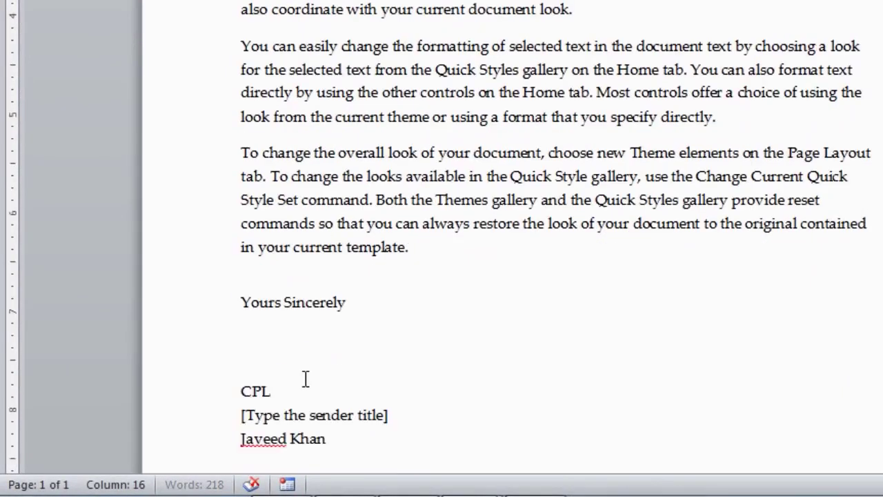
pyautogui.scroll(-1, 303, 360)
pyautogui.click(303, 361)
pyautogui.write('Project')
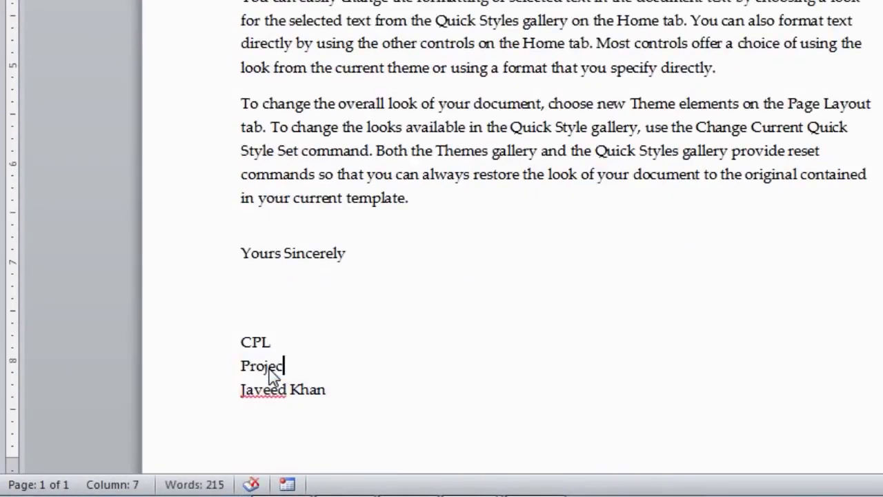
pyautogui.write(' Manager')
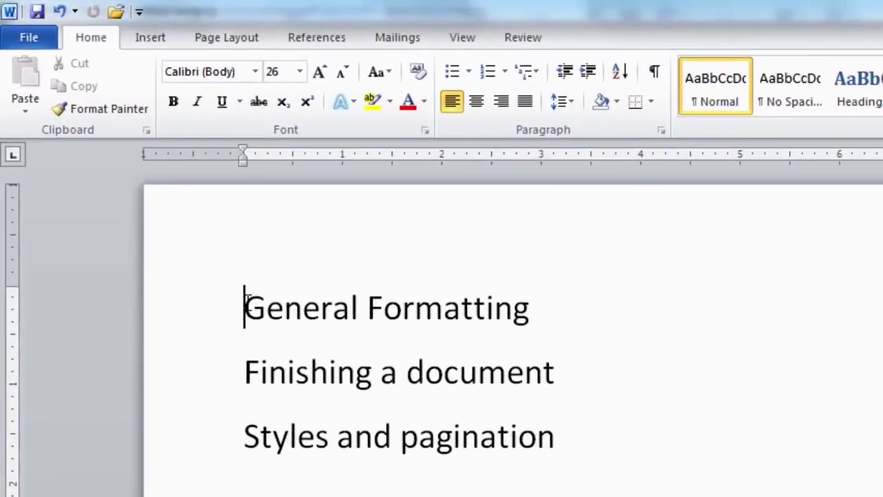
# Apply Bold, Underline and 36 pt font size to the 'General Formatting' heading
pyautogui.moveTo(243, 306); pyautogui.dragTo(449, 321)
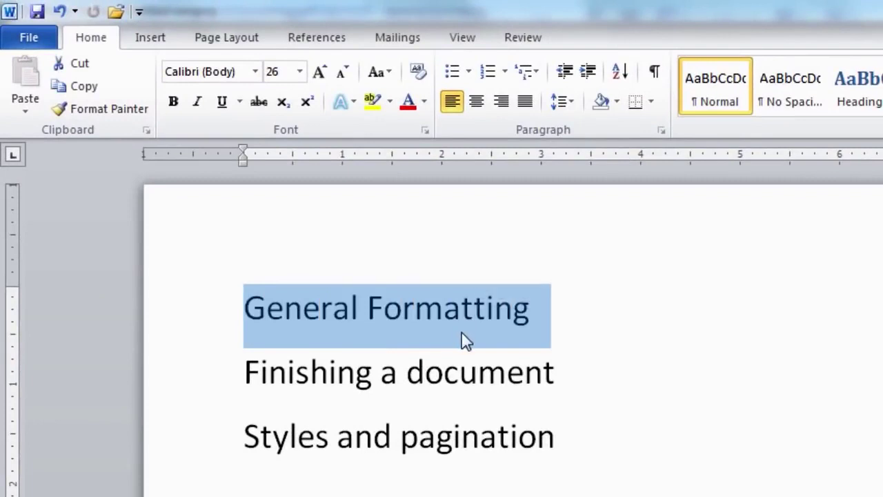
pyautogui.click(178, 107)
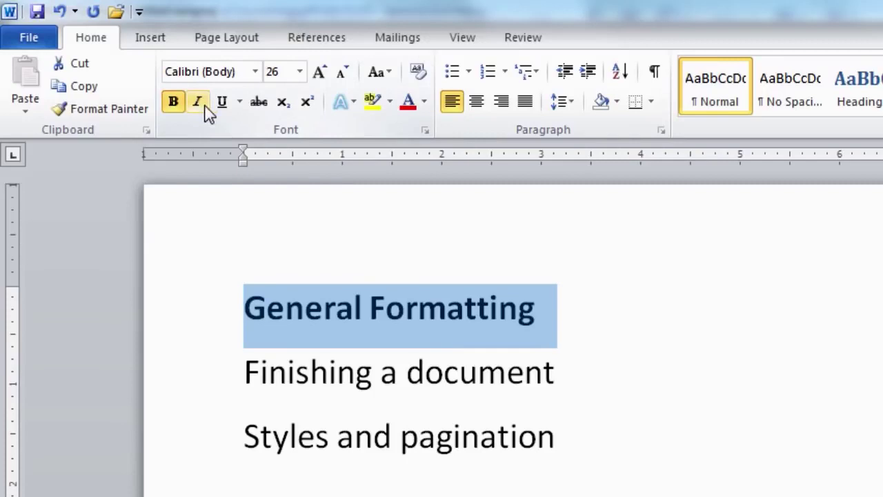
pyautogui.click(222, 108)
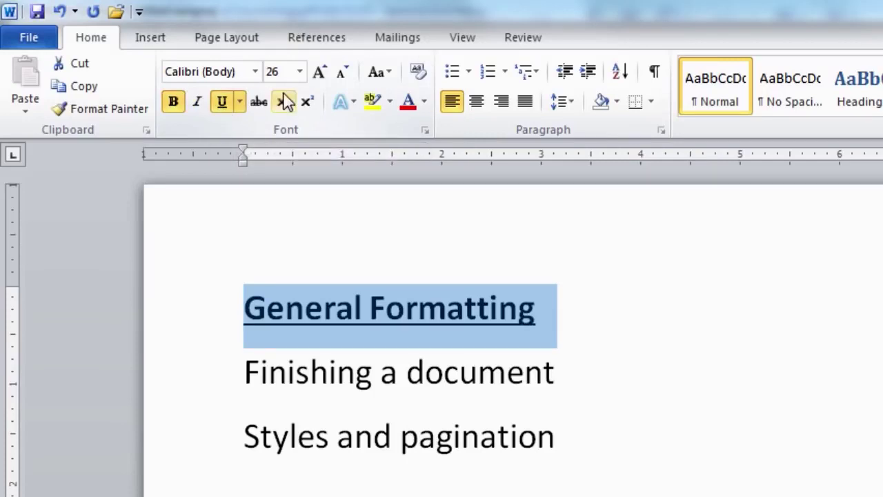
pyautogui.click(298, 72)
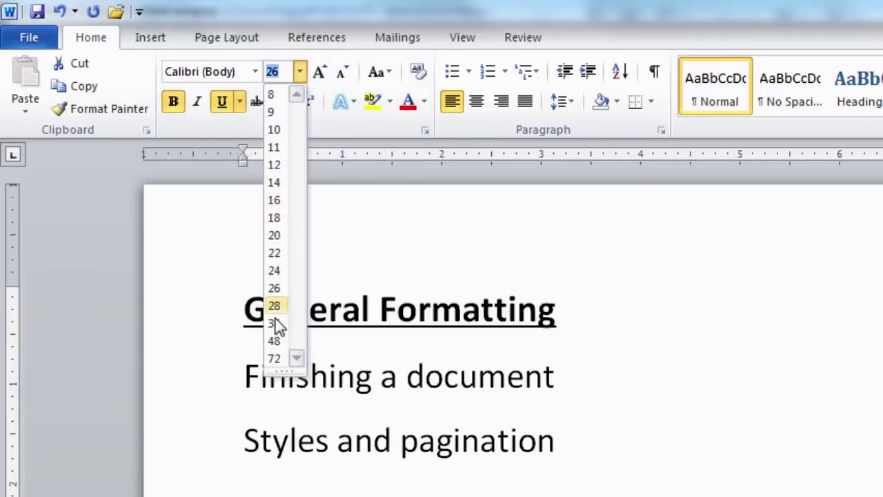
pyautogui.click(274, 323)
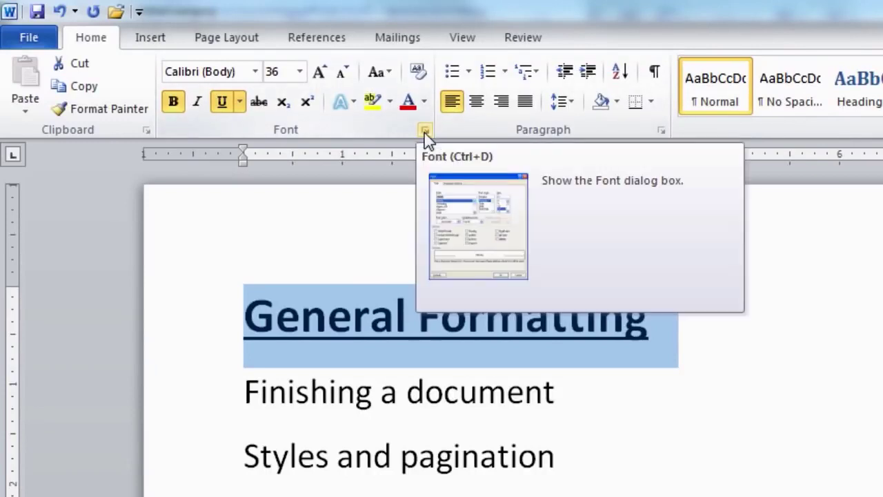
# Open the Font dialog for the heading, which shows Bold, size 36 and single underline
pyautogui.click(426, 131)
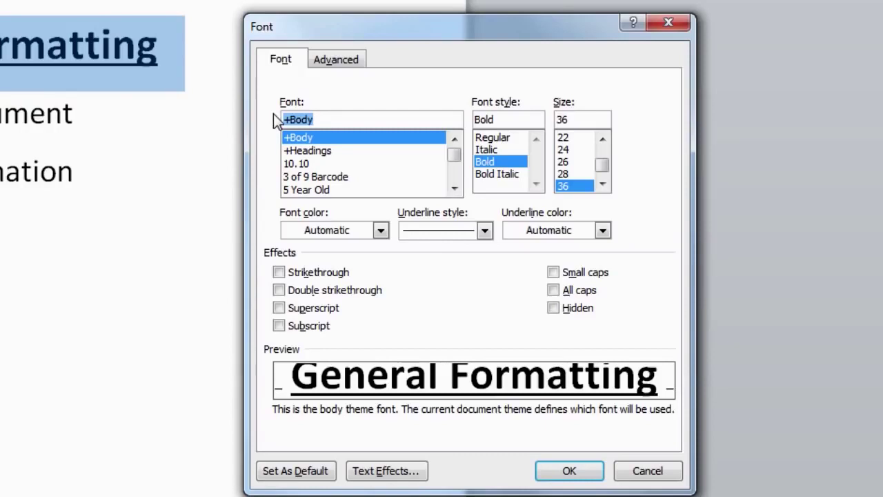
# Set 'Finishing a document' to Bold Italic font style through the Font dialog
pyautogui.click(670, 476)
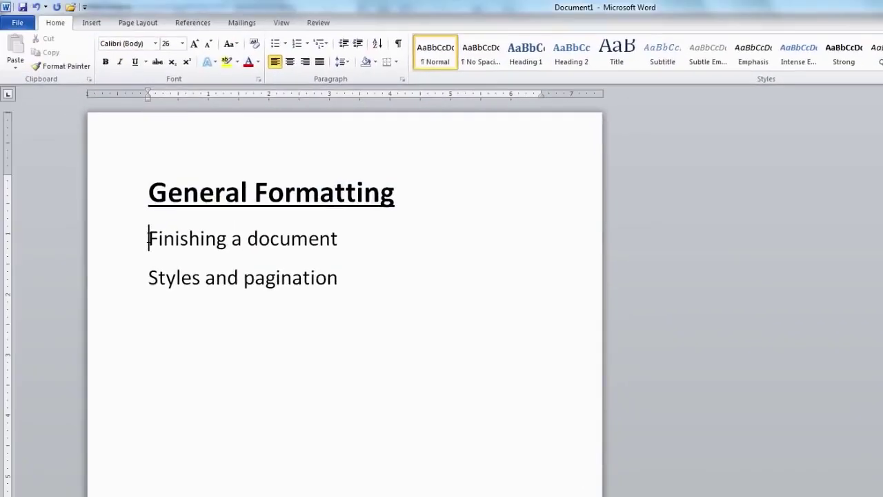
pyautogui.moveTo(148, 238); pyautogui.dragTo(298, 240)
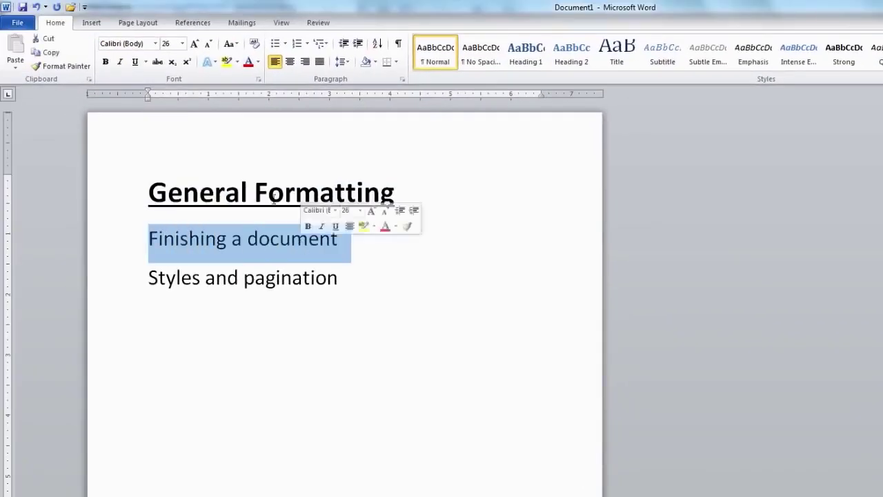
pyautogui.click(258, 80)
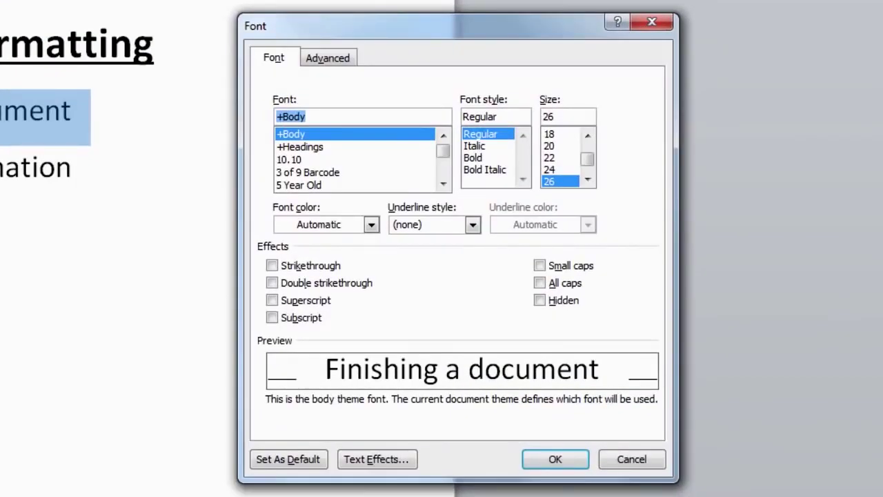
pyautogui.click(484, 170)
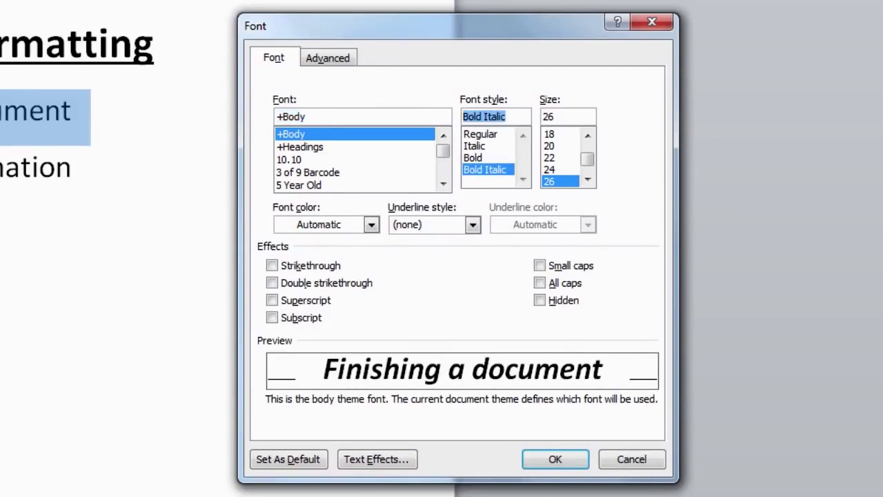
pyautogui.click(545, 462)
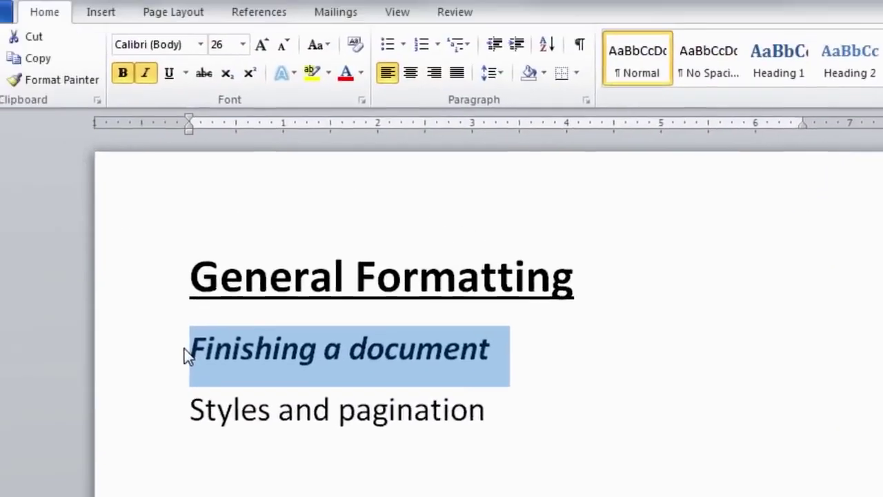
pyautogui.click(225, 376)
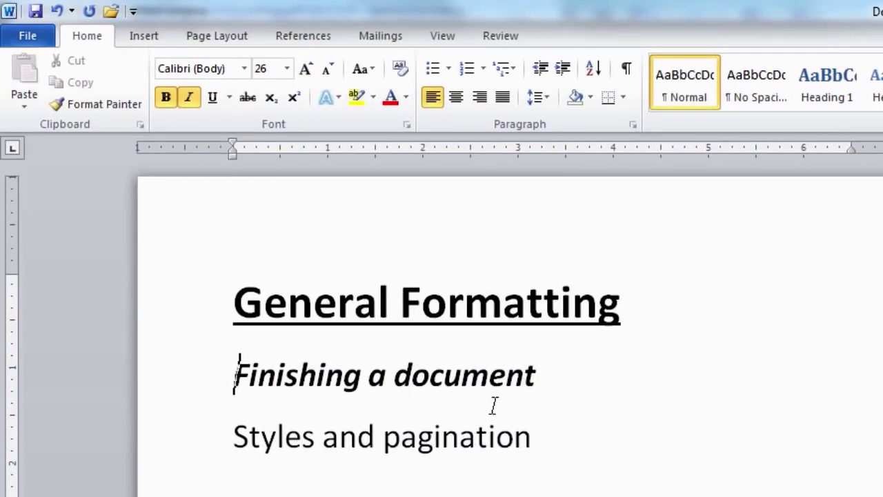
# Apply bold and italic to the 'Styles and pagination' line
pyautogui.click(230, 439)
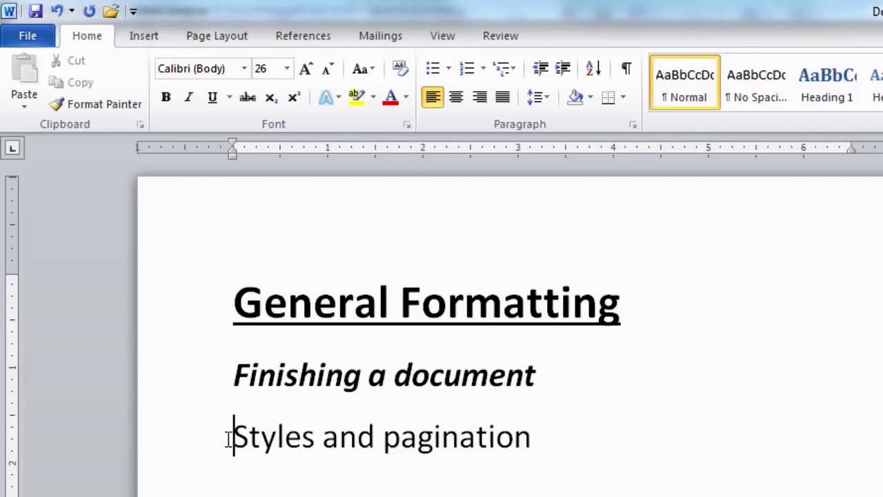
pyautogui.moveTo(233, 375); pyautogui.dragTo(502, 374)
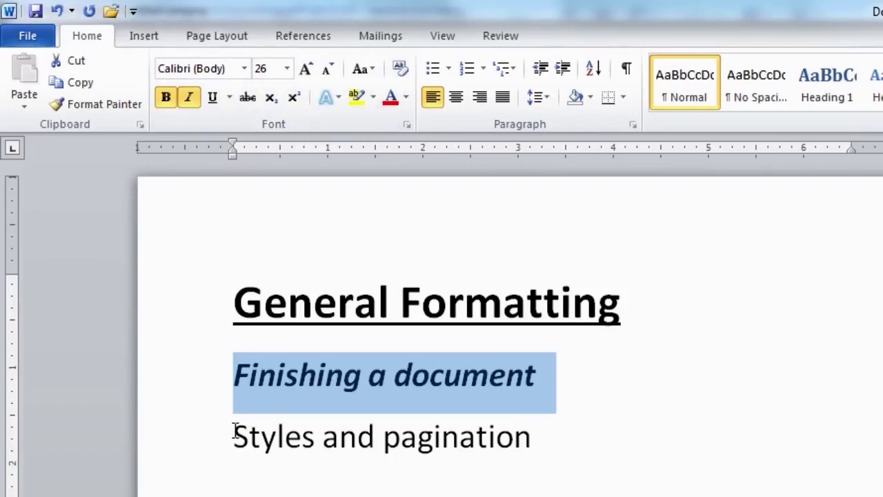
pyautogui.moveTo(235, 428); pyautogui.dragTo(418, 431)
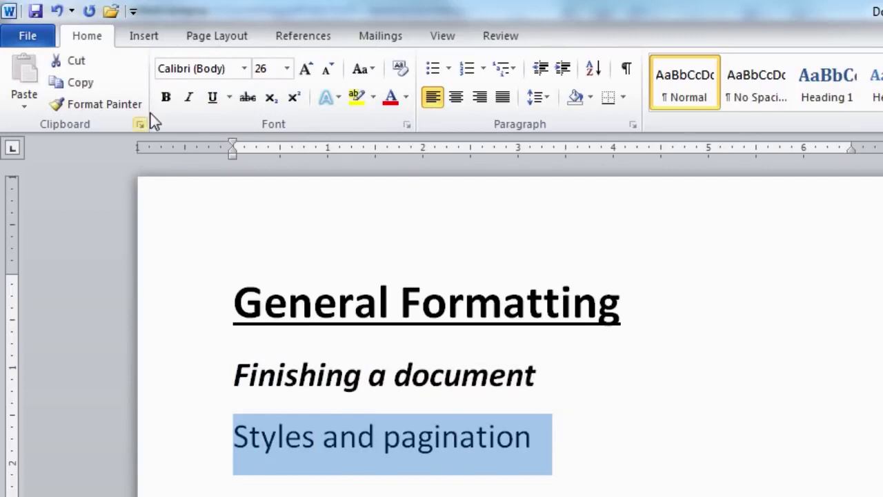
pyautogui.click(164, 101)
pyautogui.click(188, 102)
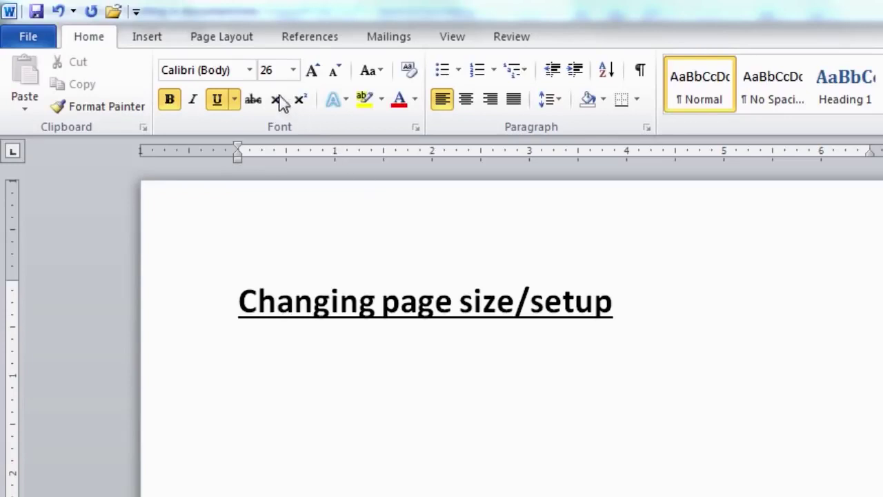
# Switch the ribbon to the Page Layout tab
pyautogui.click(221, 36)
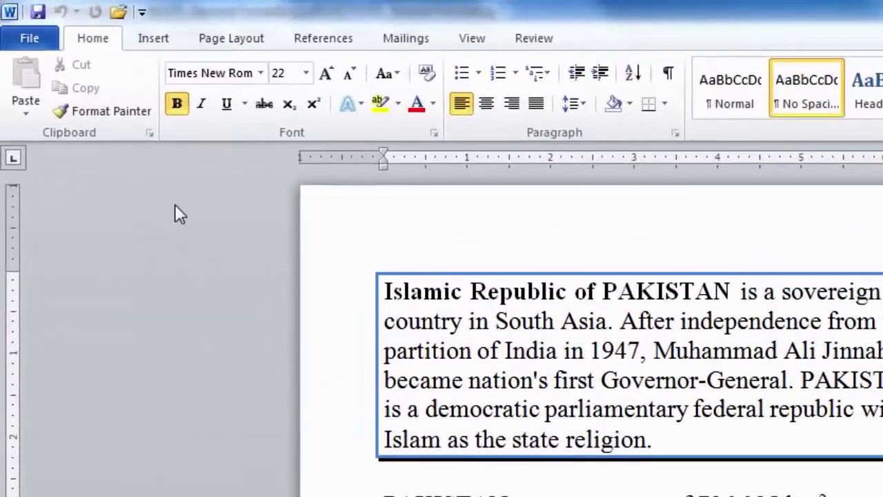
# Insert the Blank built-in header design from the Insert tab's Header gallery
pyautogui.click(155, 40)
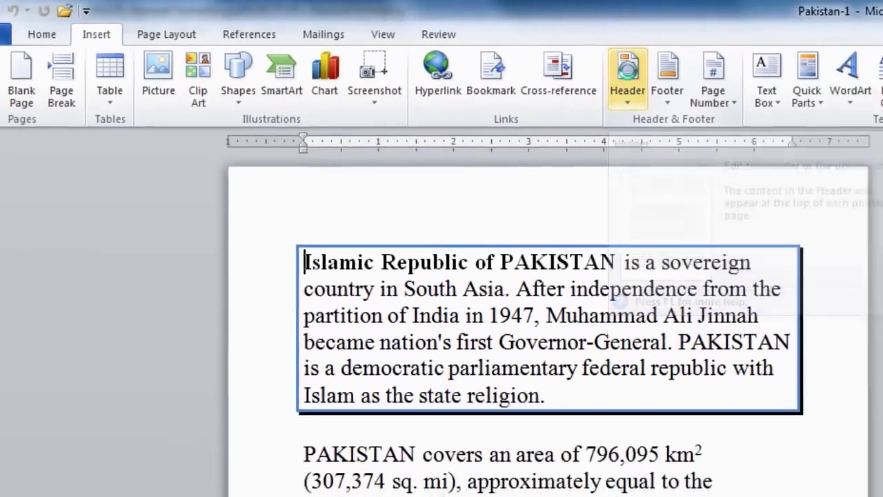
pyautogui.click(745, 83)
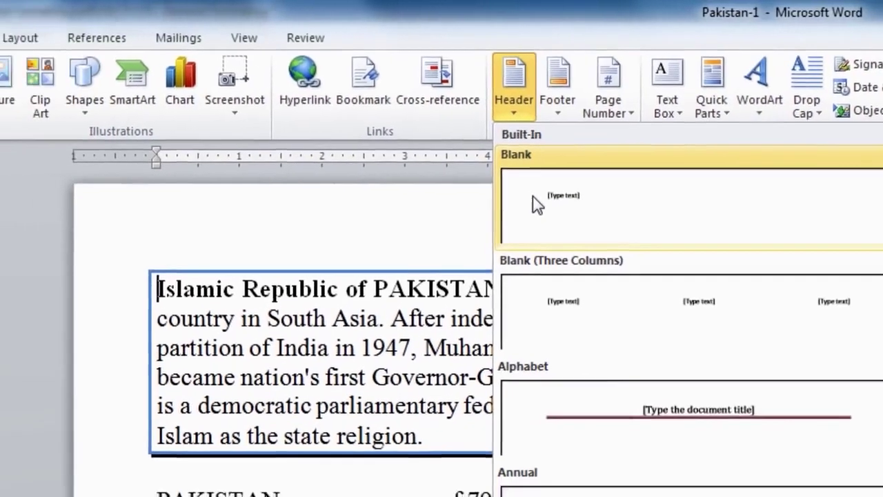
pyautogui.click(468, 212)
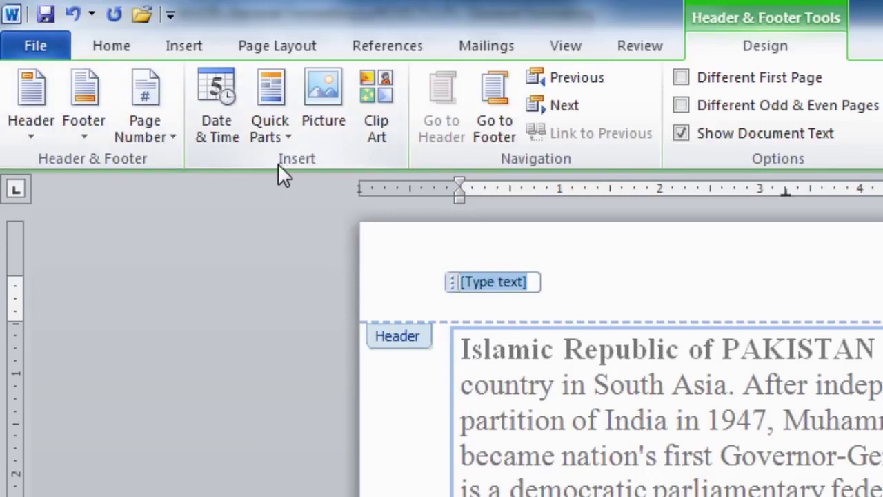
# Insert the Author document property field into the header via Quick Parts
pyautogui.click(274, 90)
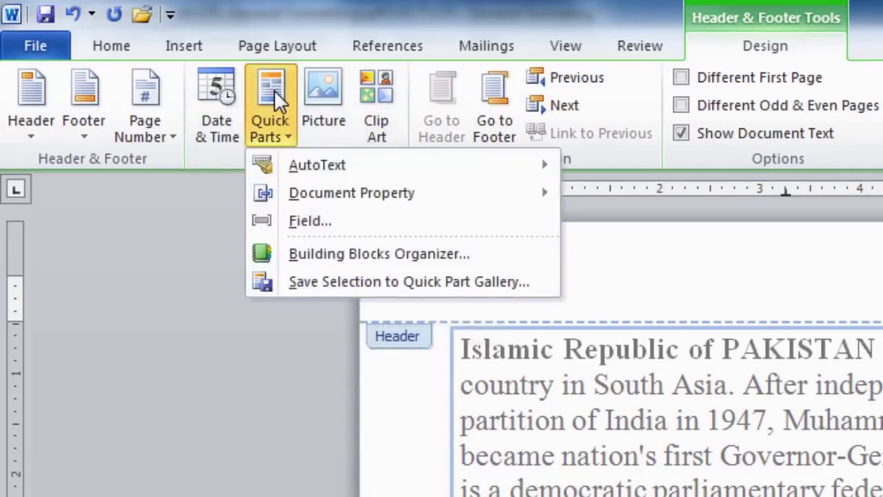
pyautogui.moveTo(375, 197)
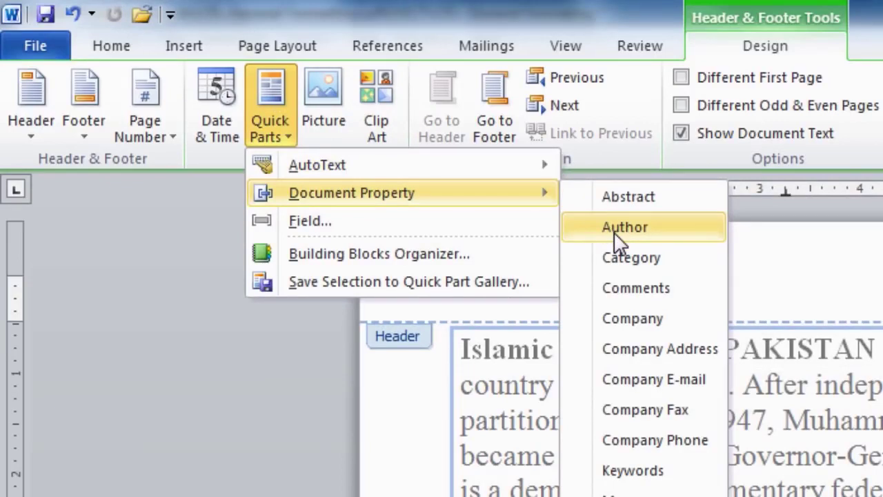
pyautogui.click(663, 232)
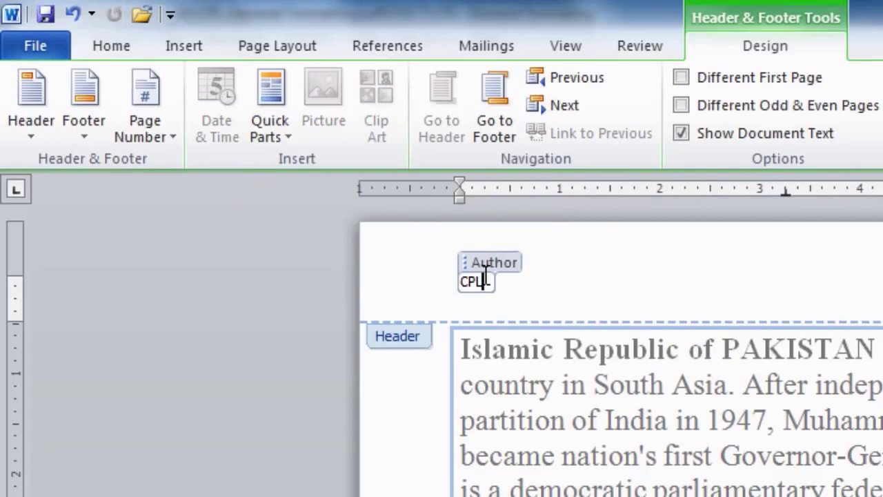
pyautogui.click(494, 272)
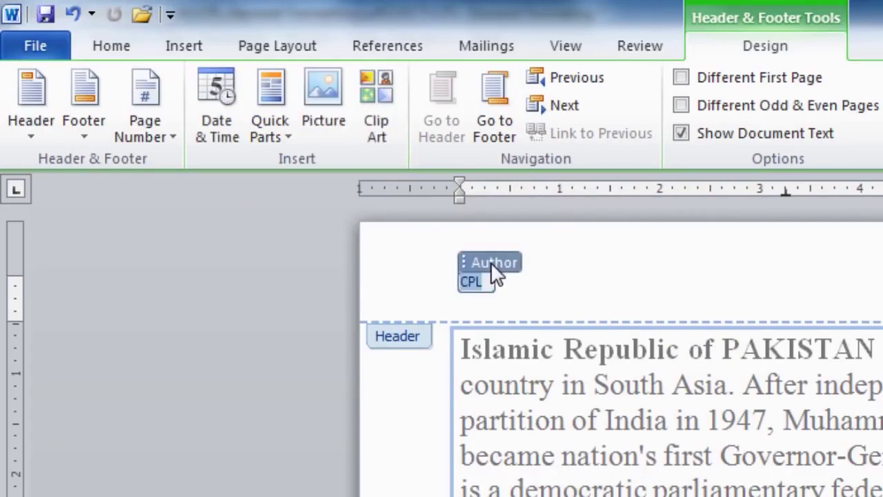
# Insert a long weekday date, then replace it with 'Virtual University' in the header
pyautogui.click(220, 105)
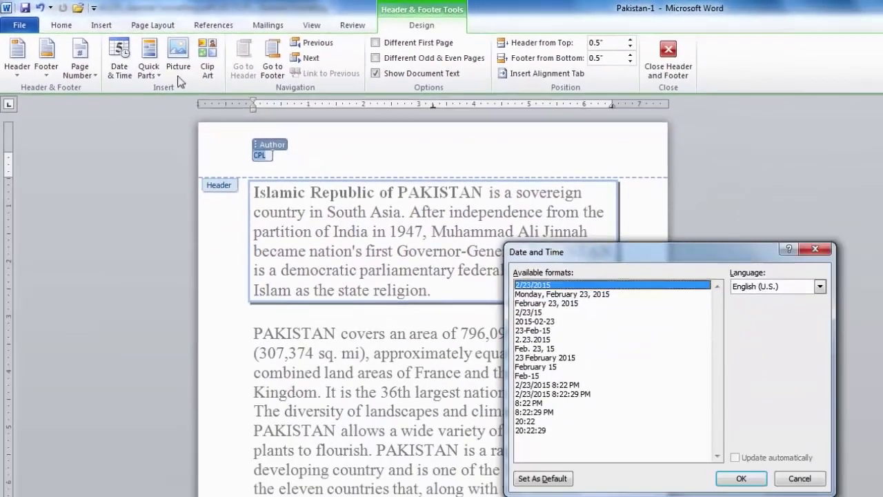
pyautogui.click(538, 294)
pyautogui.click(741, 478)
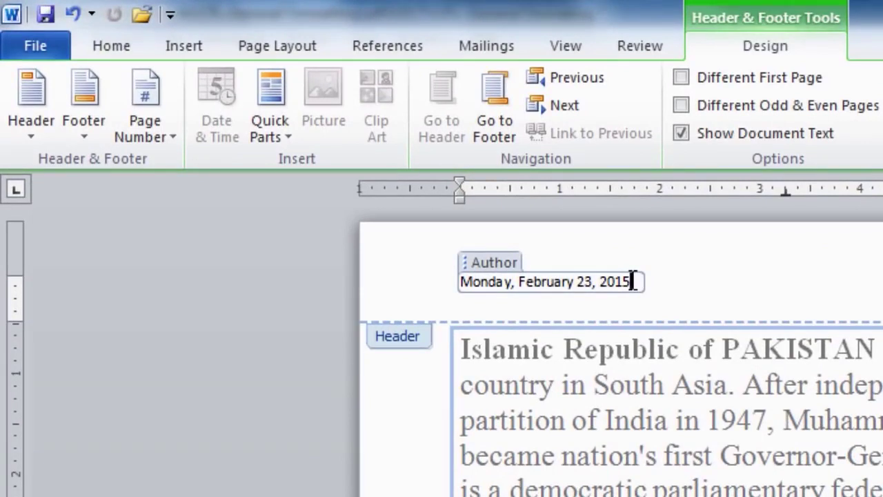
pyautogui.moveTo(633, 281); pyautogui.dragTo(419, 280)
pyautogui.press('BackSpace')
pyautogui.write('Virtual University')
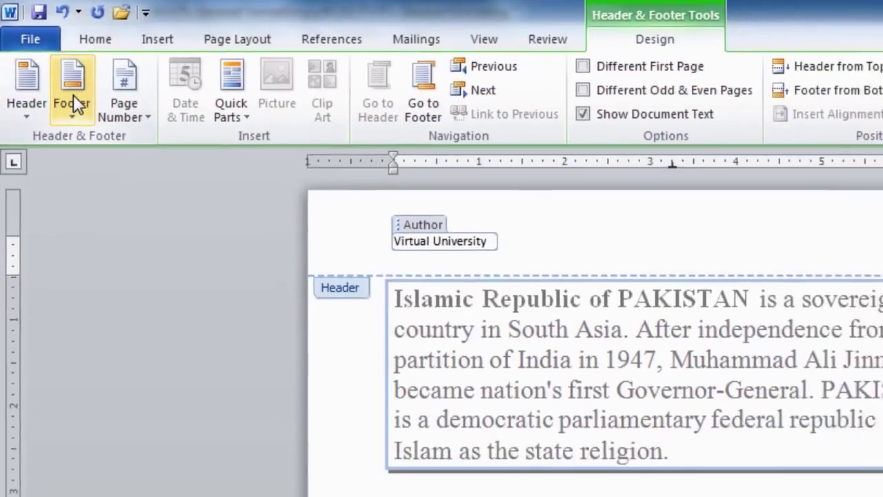
# Insert a blank footer holding a Bold Numbers Page X of Y number, reading 'Page 1 of 1'
pyautogui.click(79, 121)
pyautogui.click(69, 97)
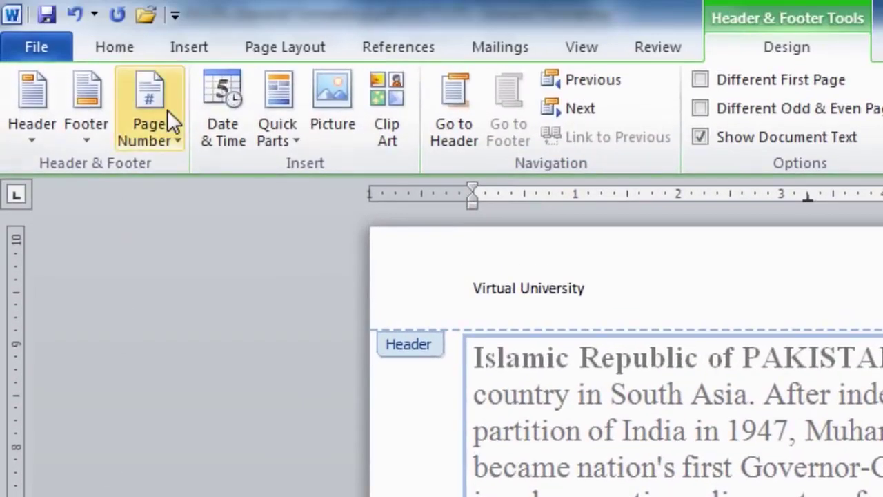
pyautogui.click(169, 114)
pyautogui.moveTo(221, 202)
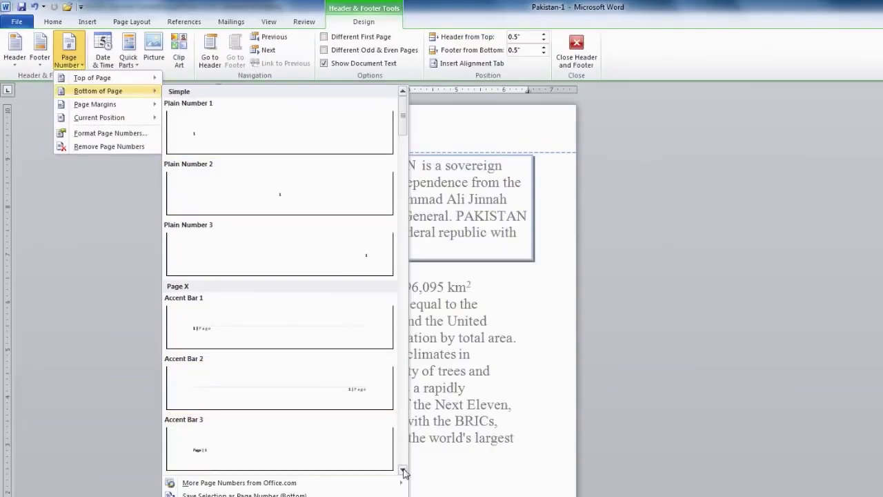
pyautogui.click(403, 469)
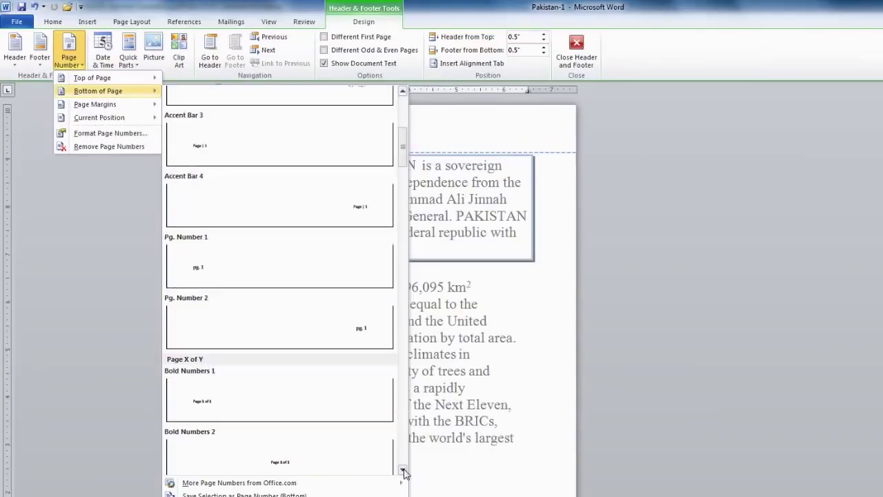
pyautogui.click(185, 387)
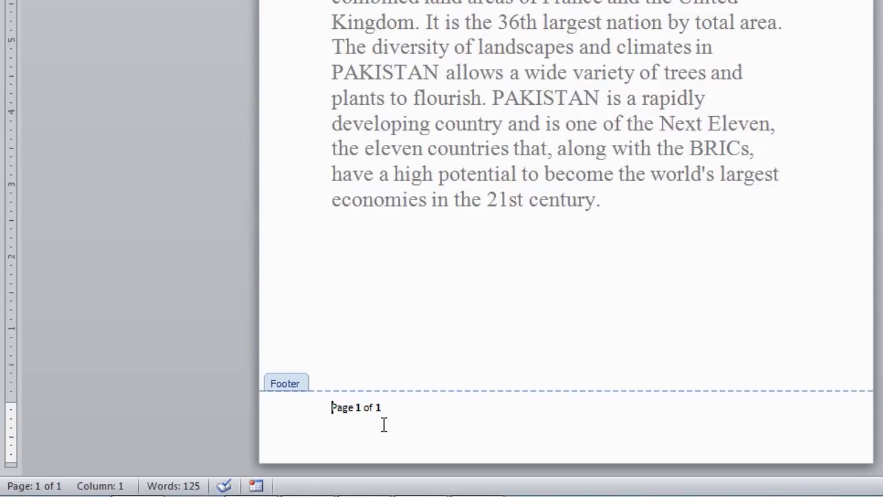
pyautogui.scroll(10, 384, 424)
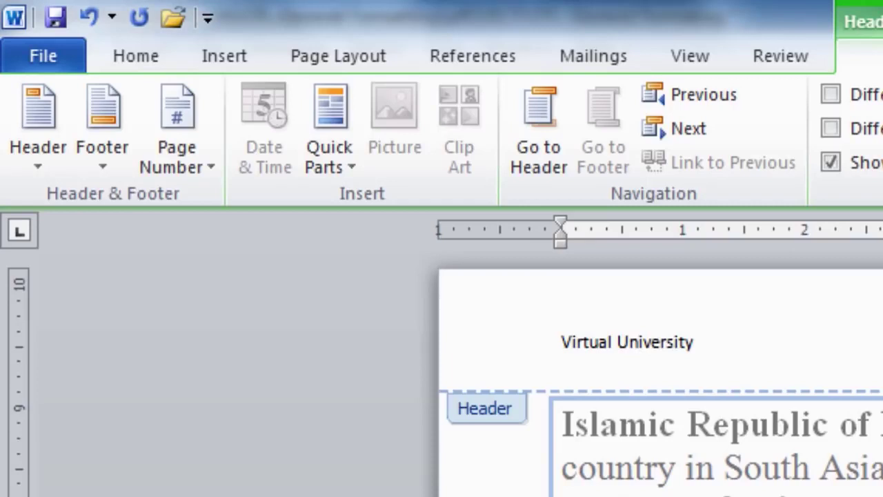
# Underline the 'Page 1 of 1' text in the footer
pyautogui.moveTo(561, 343); pyautogui.dragTo(703, 343)
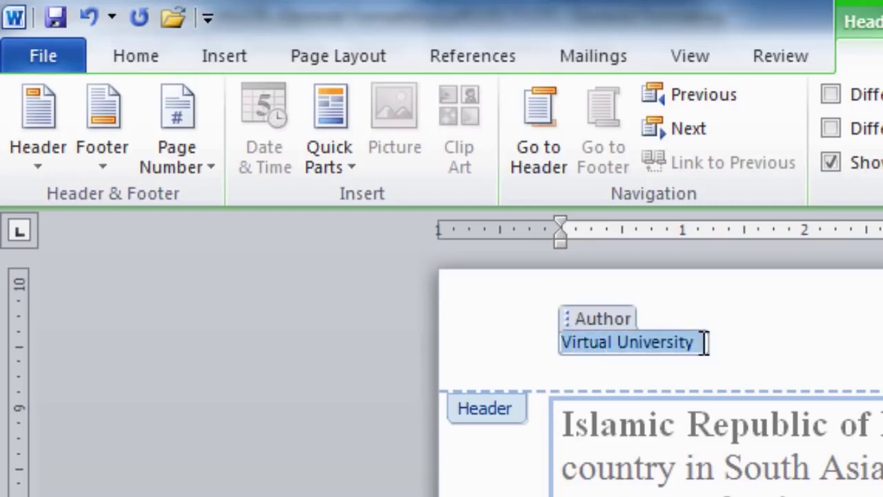
pyautogui.click(145, 58)
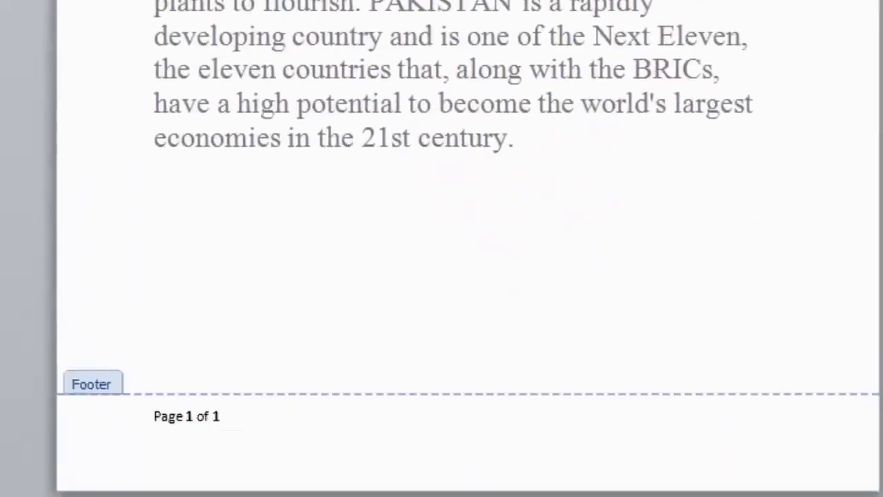
pyautogui.moveTo(140, 377); pyautogui.dragTo(204, 377)
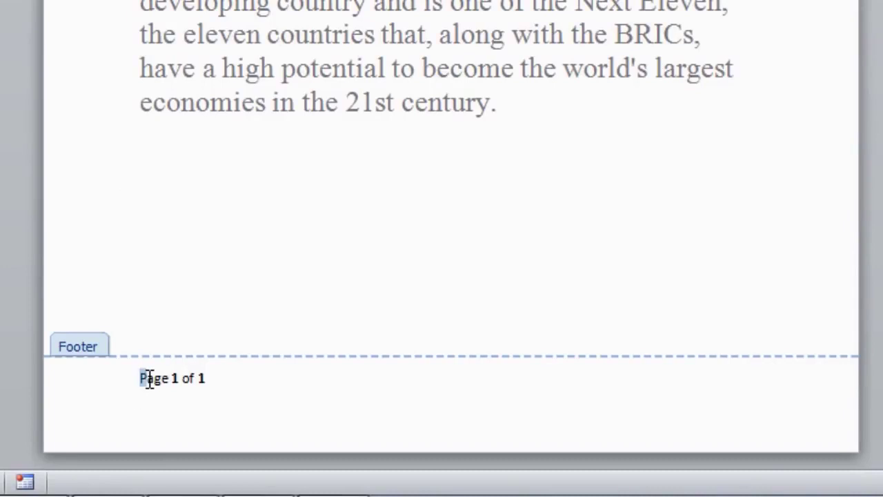
pyautogui.hotkey('ctrl', 'u')
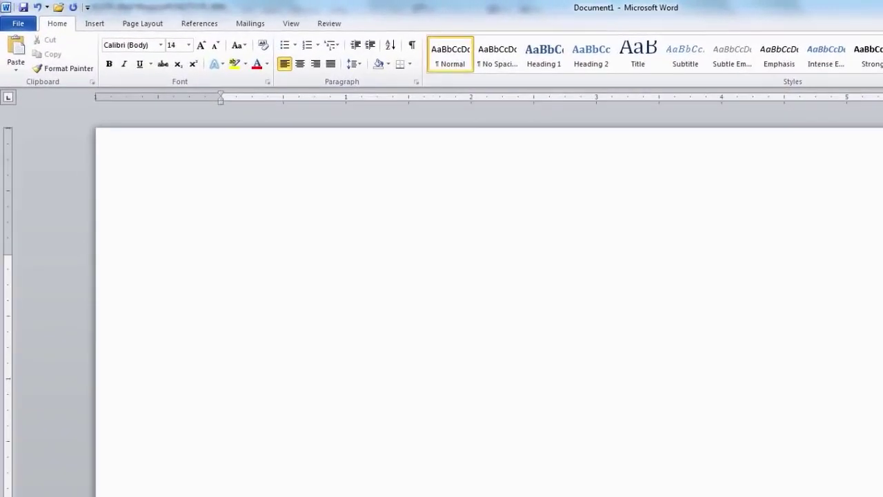
# Type the sentence about Pakistan's 1992 cricket world cup captain, keeping the misspellings 'captun' and 'Pakustan'
pyautogui.write('Imran ')
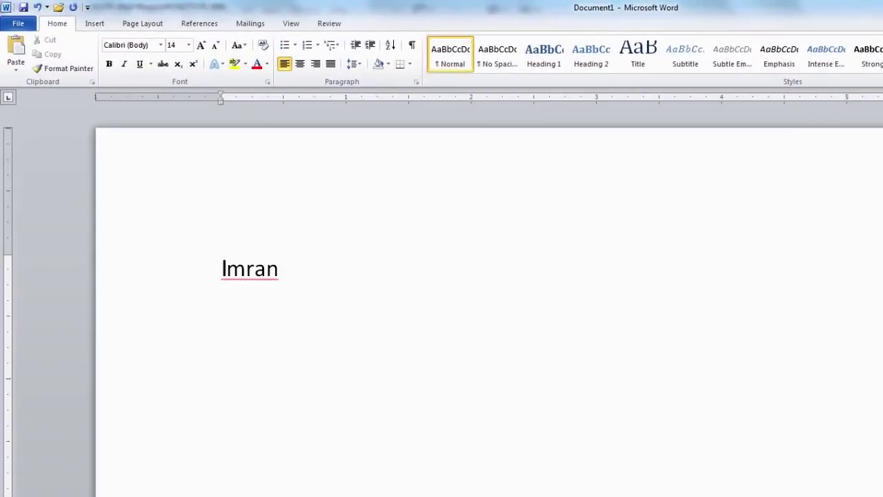
pyautogui.write('Khan was')
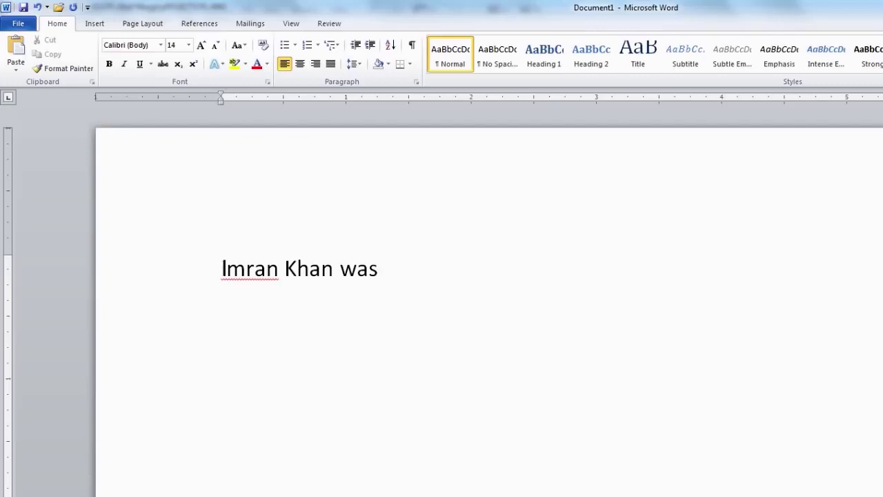
pyautogui.write(' the captun of Pakustan')
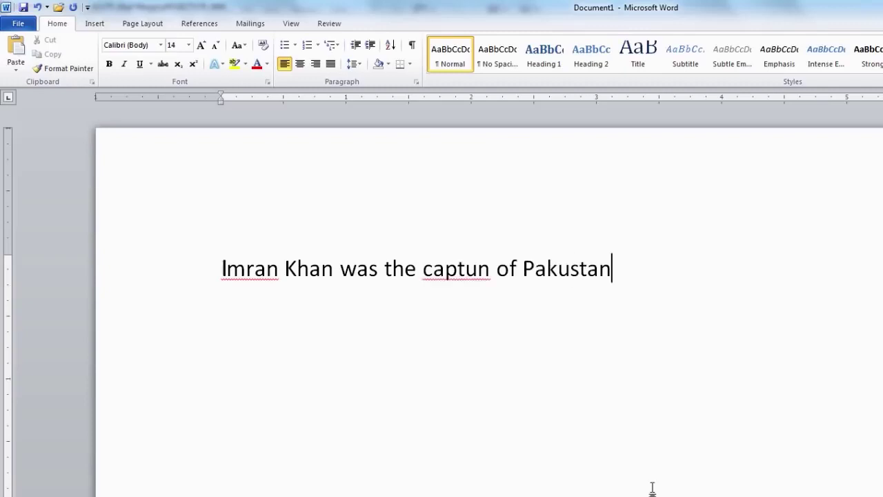
pyautogui.write(' in 1992 cricket world cup.')
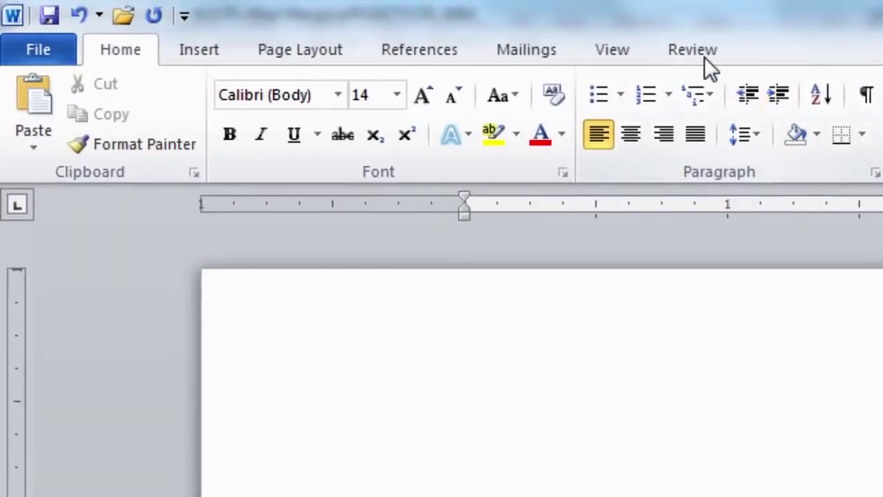
# Run Spelling & Grammar from the Review tab on the new cricket sentence
pyautogui.click(698, 52)
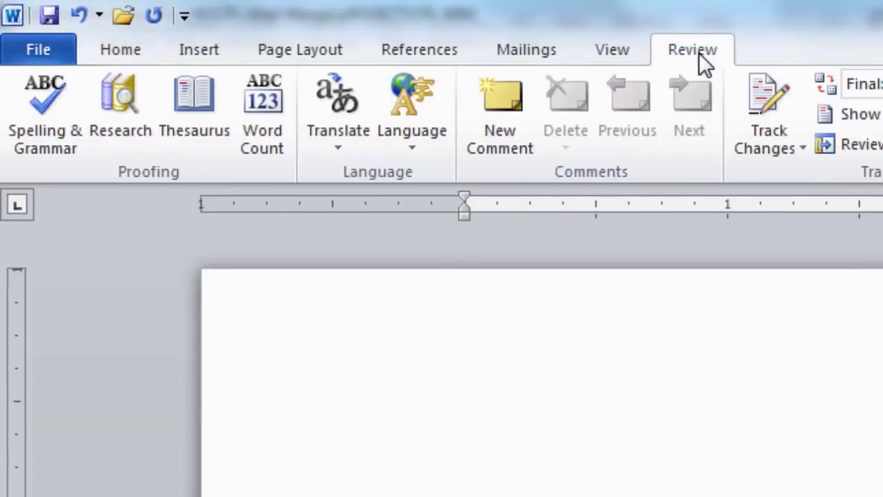
pyautogui.click(49, 142)
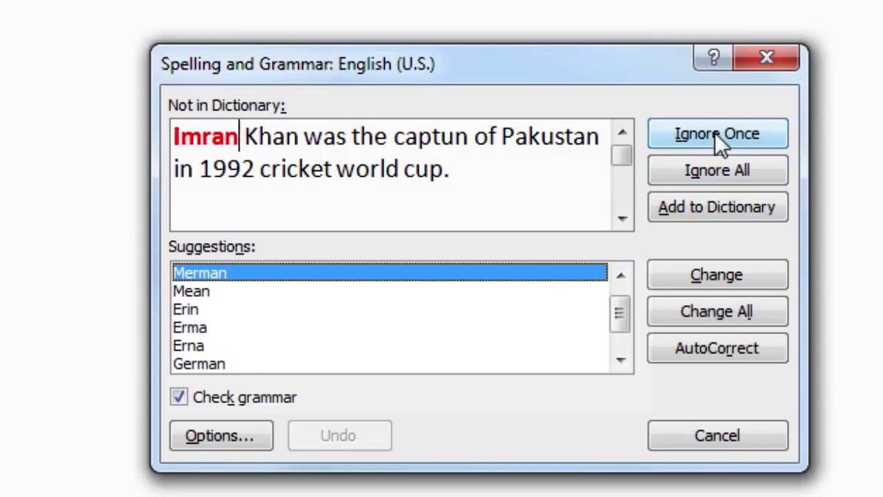
# Ignore the captain's name, correct 'captun' to 'captain', then add a new line 'Love Pakustan'
pyautogui.click(722, 170)
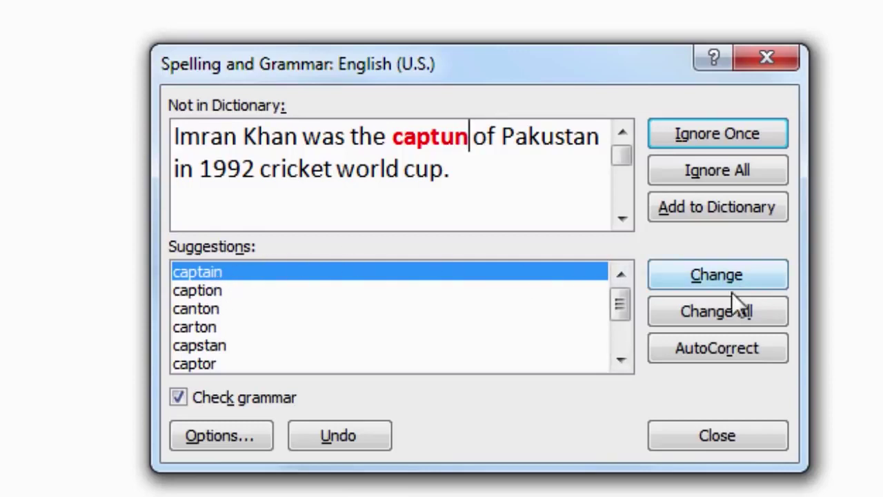
pyautogui.click(733, 315)
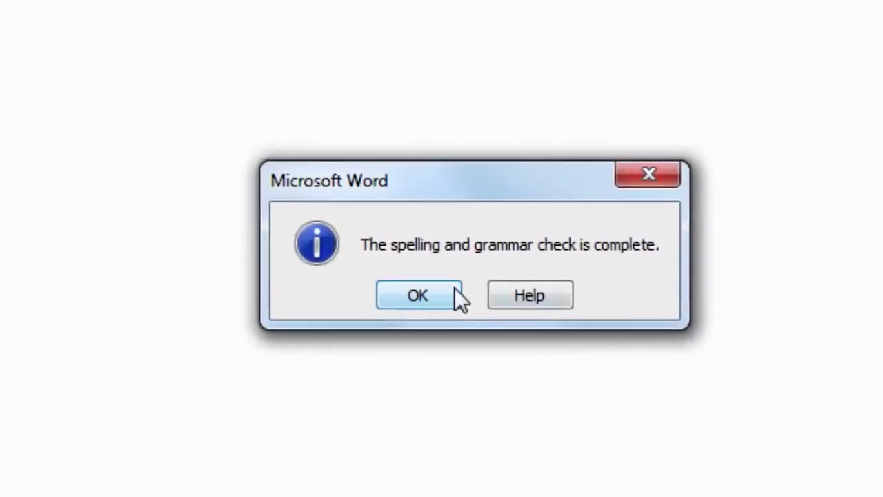
pyautogui.click(455, 288)
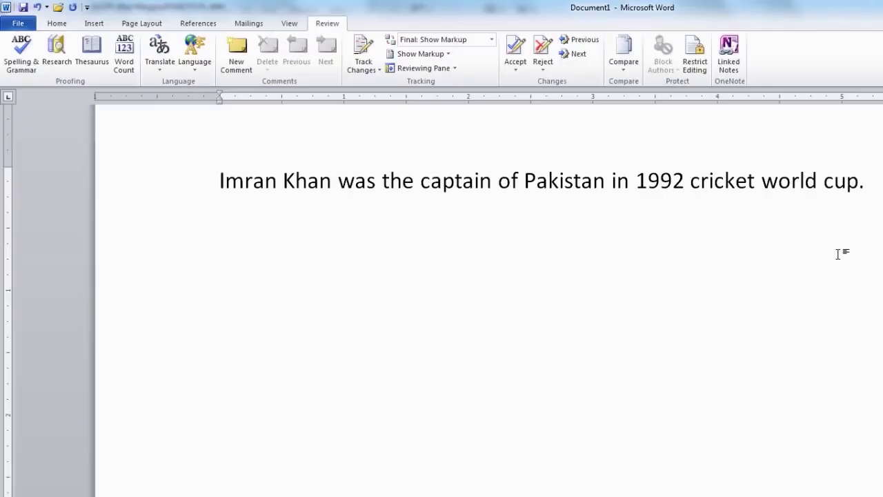
pyautogui.press('Return')
pyautogui.write('Love Pakustan')
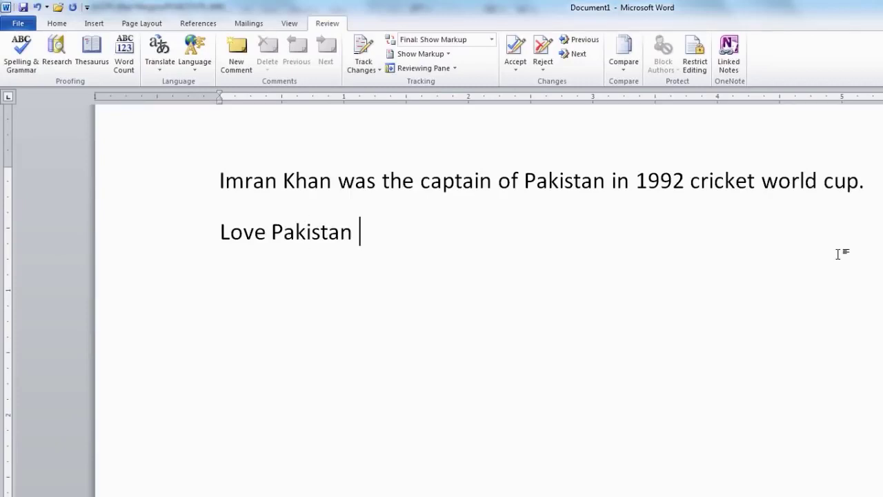